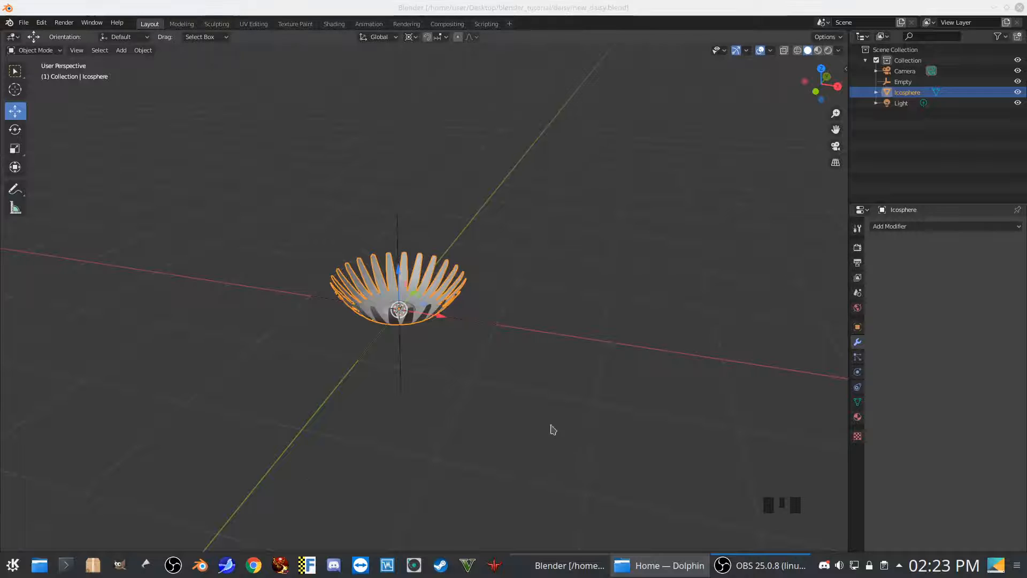
Examine the daisy flower head from above, from the sides and from below
{"action": "scroll", "coordinate": [547, 407], "scroll_direction": "up", "scroll_amount": 2}
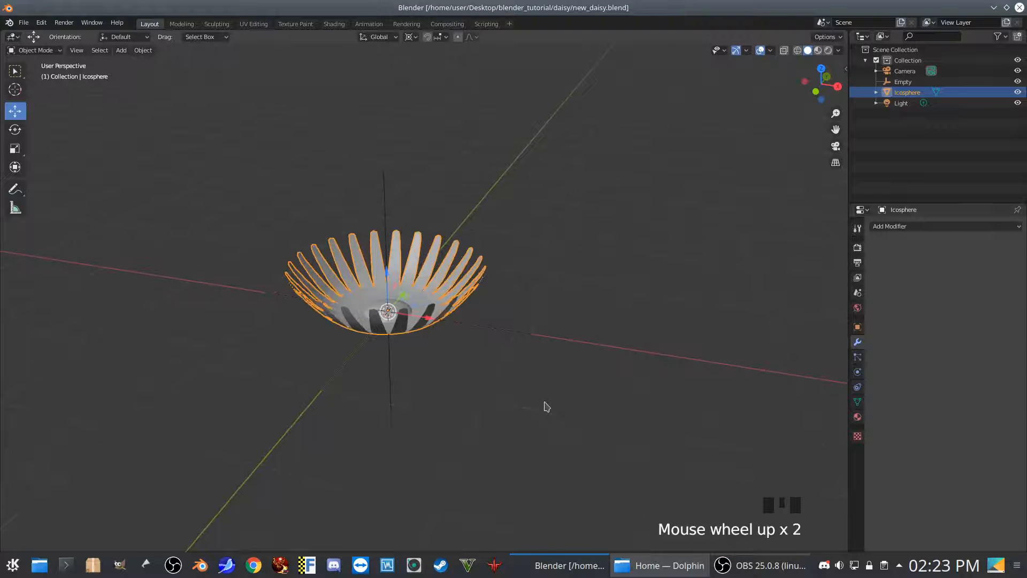
{"action": "mouse_move", "coordinate": [590, 396]}
{"action": "middle_mouse_down"}
{"action": "mouse_move", "coordinate": [568, 395]}
{"action": "mouse_move", "coordinate": [602, 391]}
{"action": "middle_mouse_up"}
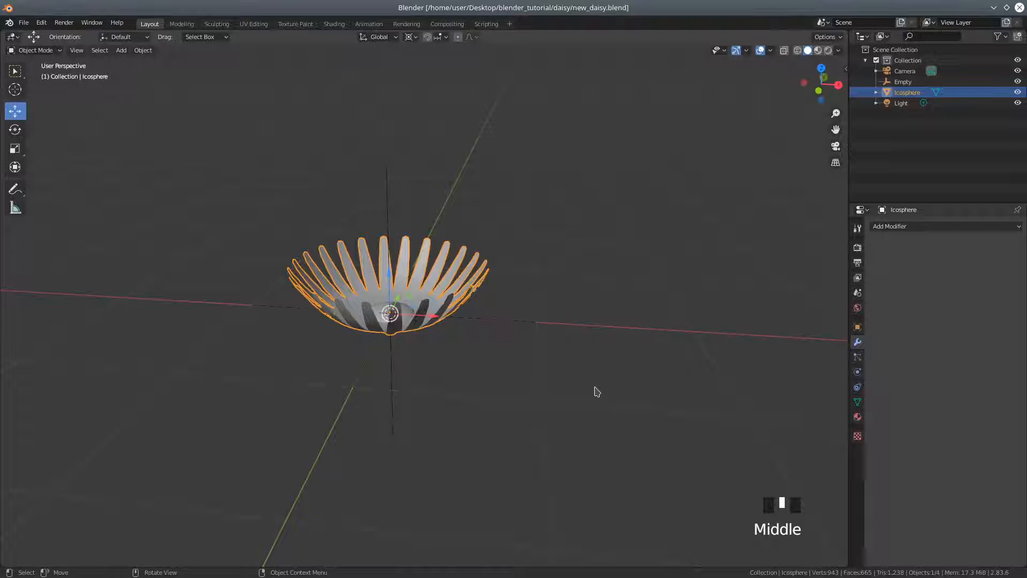
{"action": "mouse_move", "coordinate": [233, 303]}
{"action": "middle_mouse_down"}
{"action": "mouse_move", "coordinate": [266, 307]}
{"action": "mouse_move", "coordinate": [250, 302]}
{"action": "middle_mouse_up"}
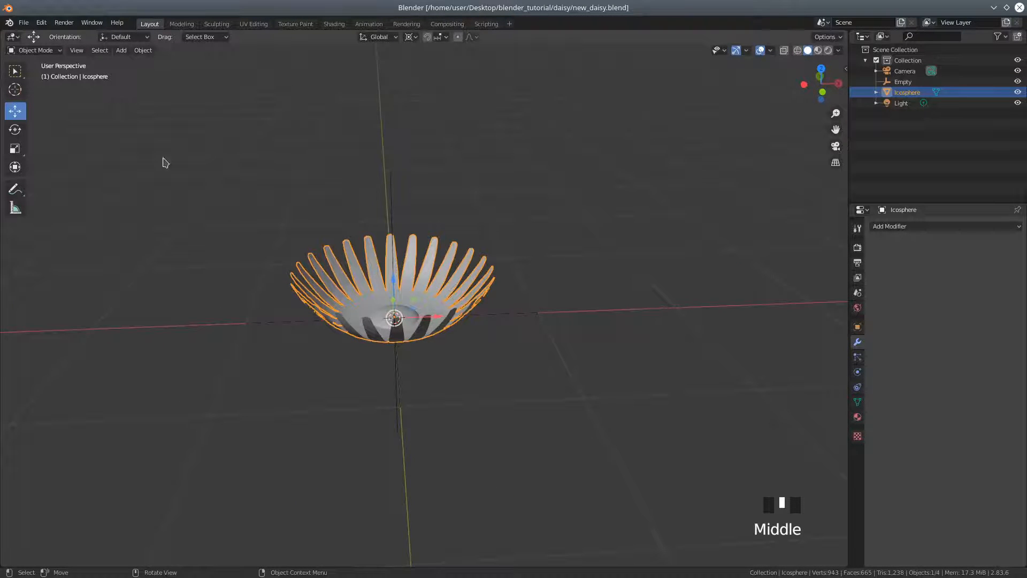
{"action": "mouse_move", "coordinate": [579, 396]}
{"action": "middle_mouse_down"}
{"action": "mouse_move", "coordinate": [530, 365]}
{"action": "mouse_move", "coordinate": [549, 374]}
{"action": "mouse_move", "coordinate": [537, 374]}
{"action": "mouse_move", "coordinate": [553, 392]}
{"action": "mouse_move", "coordinate": [560, 384]}
{"action": "mouse_move", "coordinate": [592, 390]}
{"action": "mouse_move", "coordinate": [561, 386]}
{"action": "middle_mouse_up"}
{"action": "scroll", "coordinate": [544, 377], "scroll_direction": "down", "scroll_amount": 1}
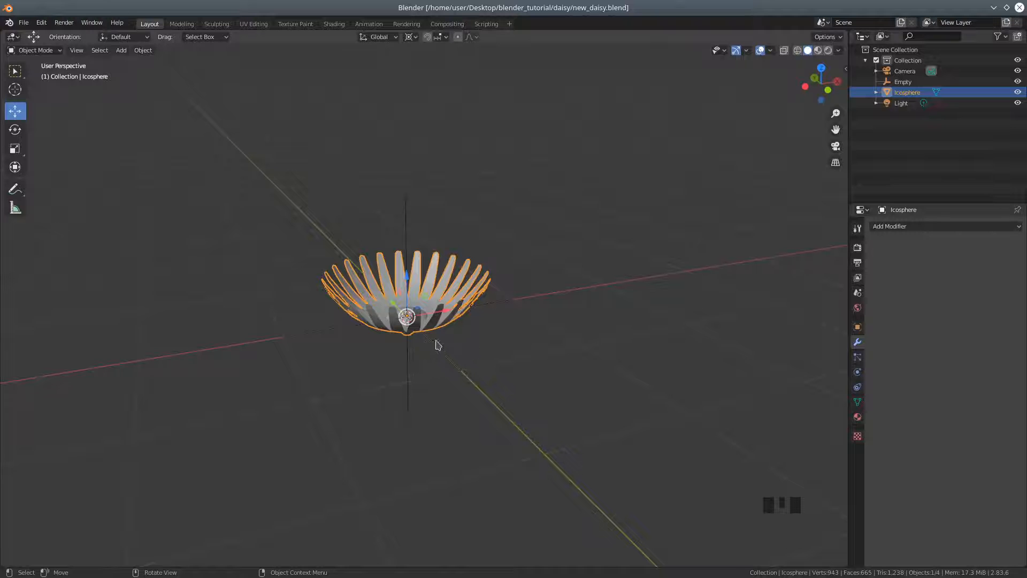
{"action": "left_click", "coordinate": [487, 354]}
{"action": "middle_click_drag", "start_coordinate": [535, 371], "coordinate": [436, 359]}
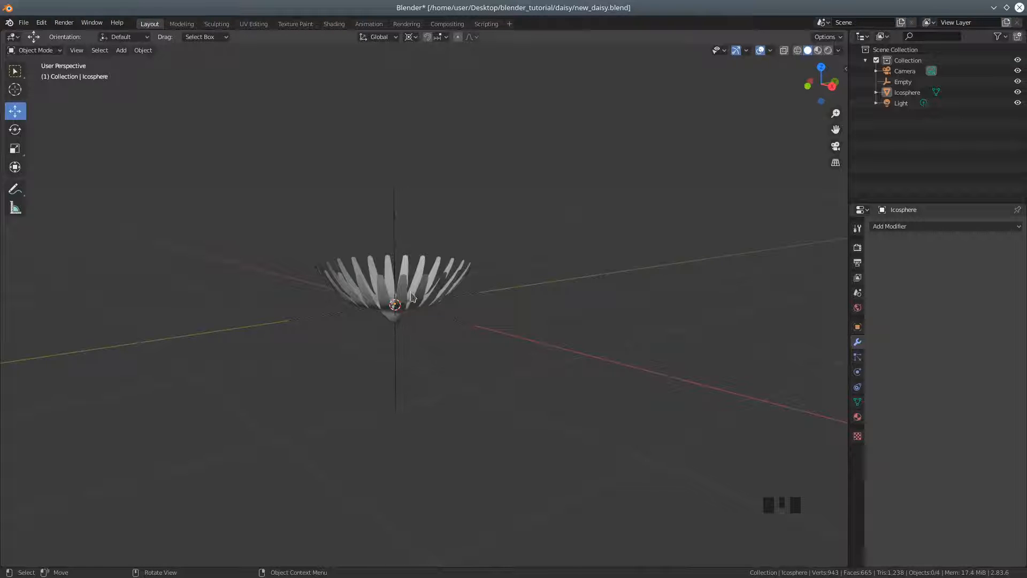
{"action": "mouse_move", "coordinate": [418, 323]}
{"action": "middle_mouse_down"}
{"action": "mouse_move", "coordinate": [432, 348]}
{"action": "mouse_move", "coordinate": [414, 323]}
{"action": "middle_mouse_up"}
{"action": "middle_click_drag", "start_coordinate": [442, 354], "coordinate": [431, 319]}
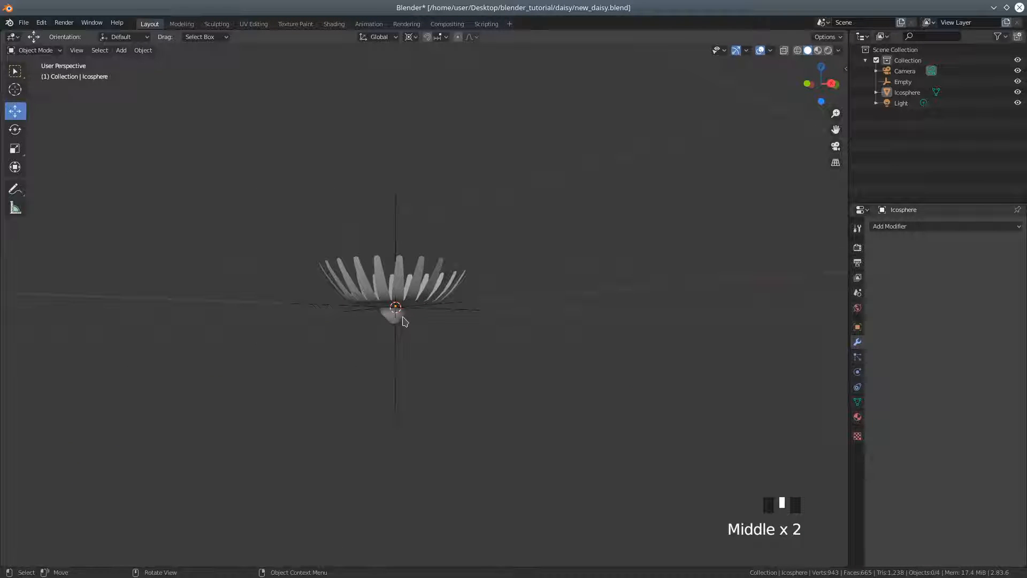
{"action": "middle_click_drag", "start_coordinate": [412, 327], "coordinate": [511, 378]}
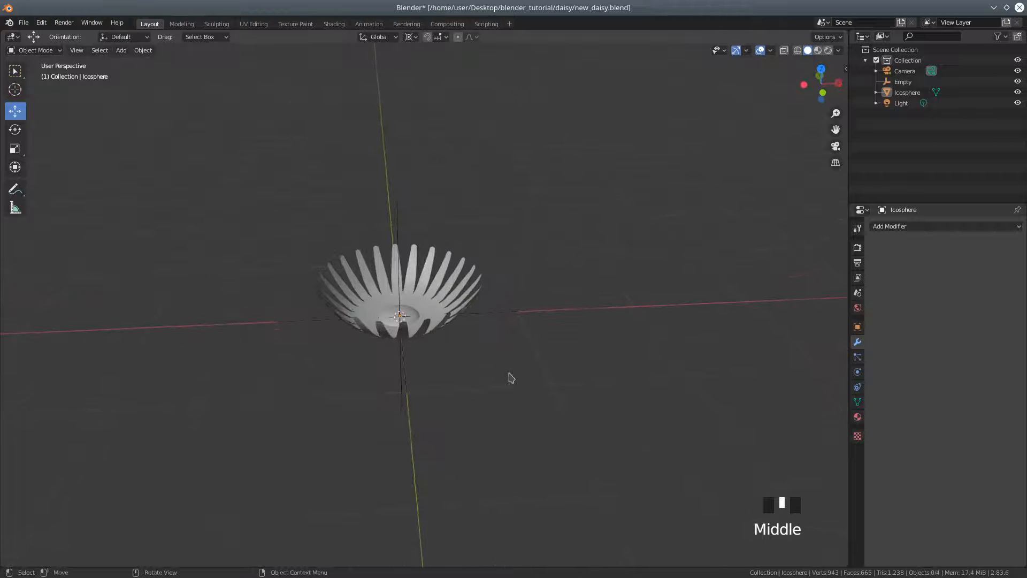
{"action": "scroll", "coordinate": [484, 378], "scroll_direction": "up", "scroll_amount": 2}
Duplicate the flower head and move the copy about 2.15 m along the negative X axis
{"action": "left_click", "coordinate": [425, 329]}
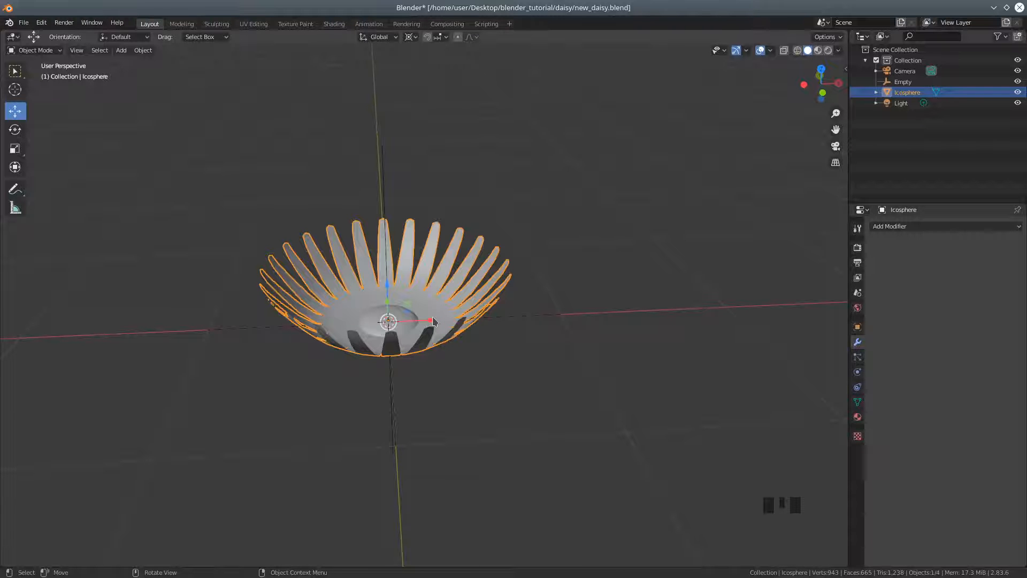
{"action": "key", "text": "shift+d"}
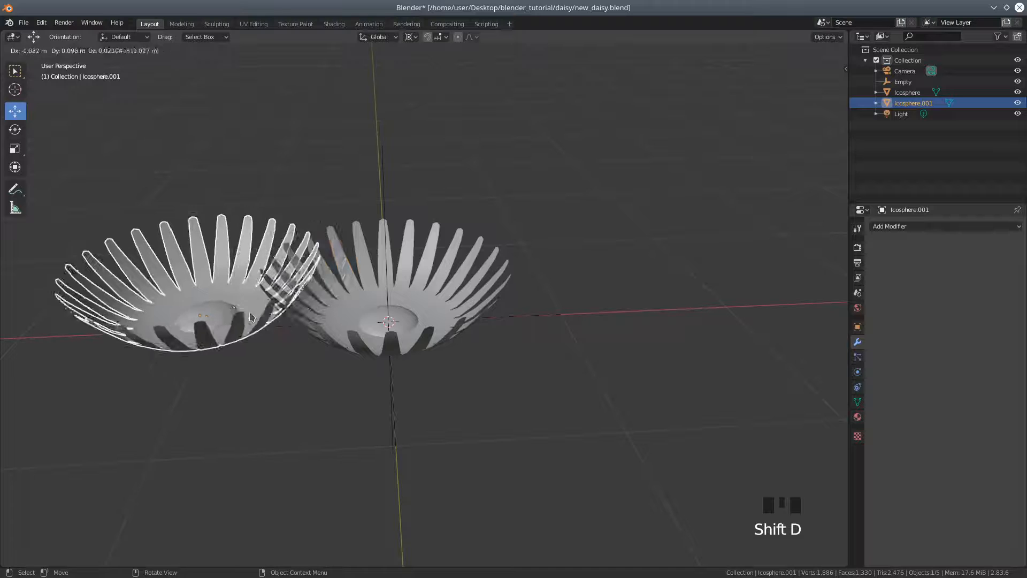
{"action": "right_click", "coordinate": [315, 324]}
{"action": "left_click_drag", "start_coordinate": [430, 323], "coordinate": [54, 343]}
Open the original flower head at the origin in Edit Mode
{"action": "scroll", "coordinate": [293, 394], "scroll_direction": "down", "scroll_amount": 3}
{"action": "middle_click_drag", "start_coordinate": [358, 404], "coordinate": [326, 391]}
{"action": "scroll", "coordinate": [321, 396], "scroll_direction": "up", "scroll_amount": 1}
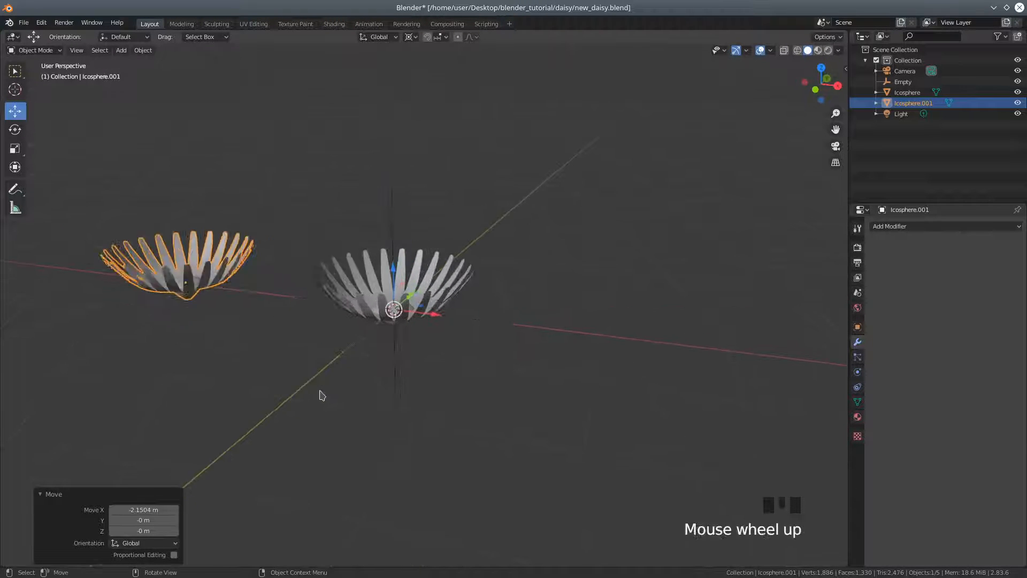
{"action": "scroll", "coordinate": [321, 395], "scroll_direction": "up", "scroll_amount": 3}
{"action": "left_click", "coordinate": [426, 321]}
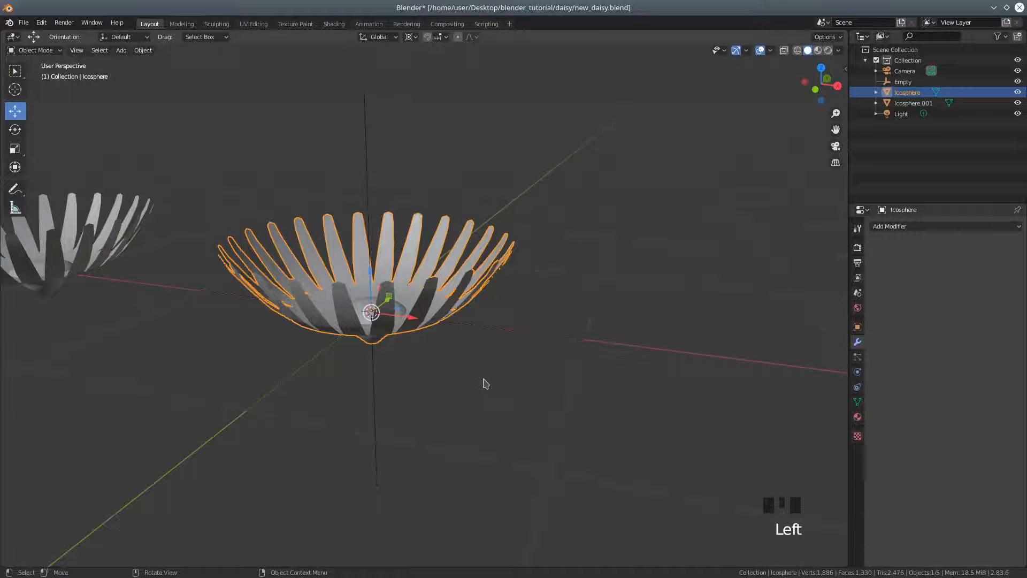
{"action": "middle_click_drag", "start_coordinate": [489, 381], "coordinate": [476, 425]}
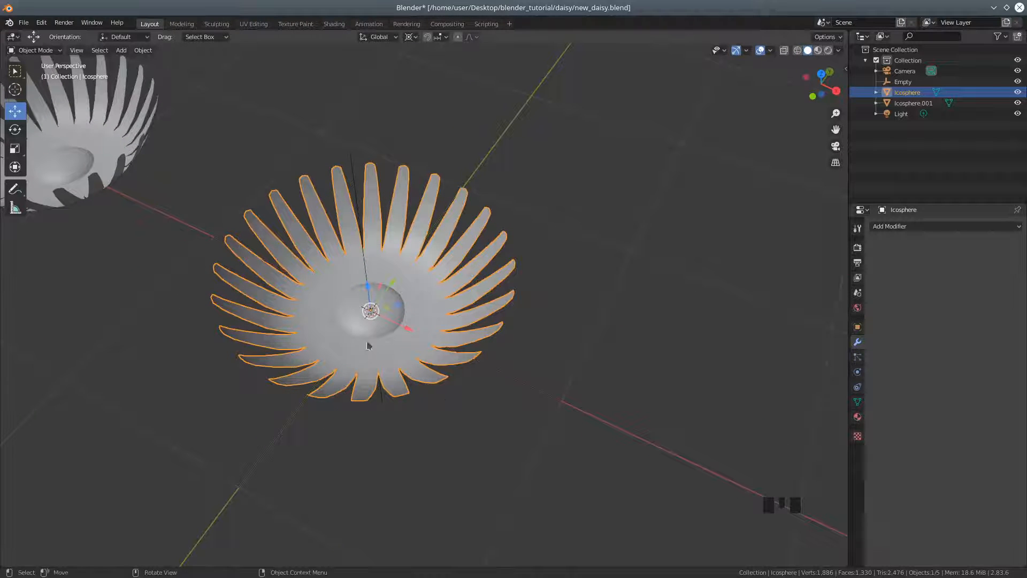
{"action": "left_click", "coordinate": [35, 50]}
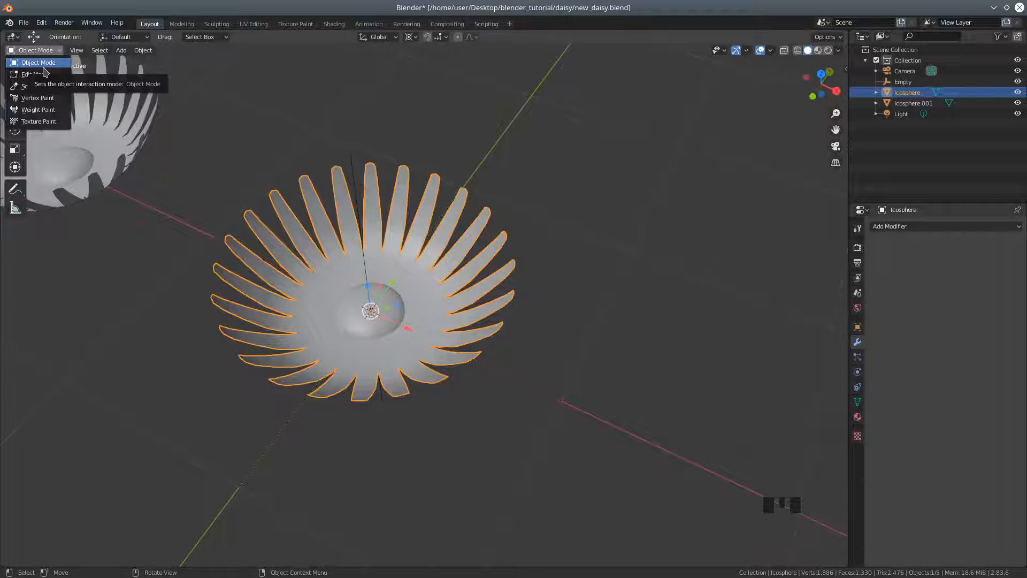
{"action": "left_click", "coordinate": [34, 75]}
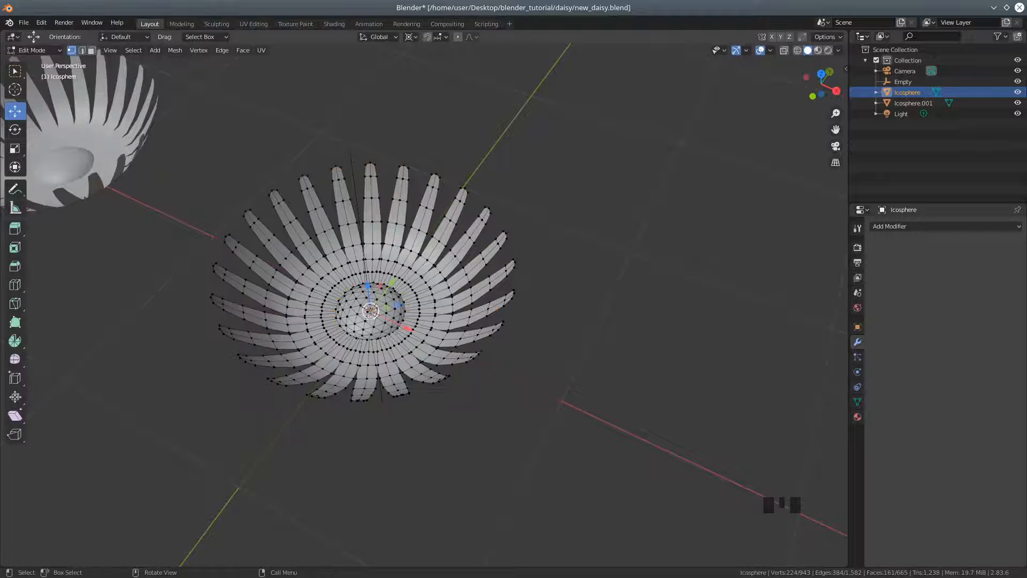
Add one petal to the selected base geometry and separate the selection into its own object
{"action": "scroll", "coordinate": [384, 386], "scroll_direction": "up", "scroll_amount": 2}
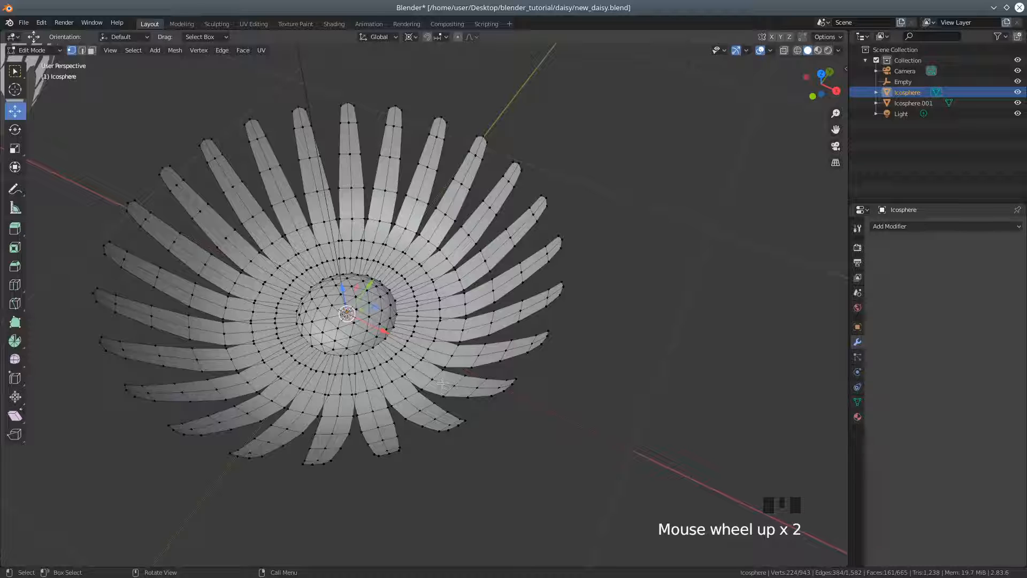
{"action": "key", "text": "l"}
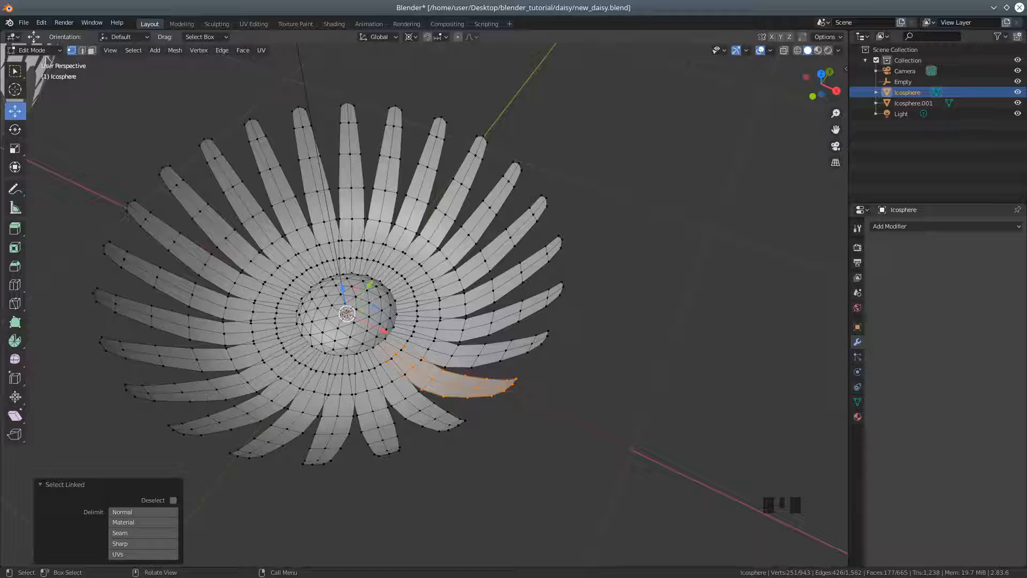
{"action": "left_click", "coordinate": [175, 50]}
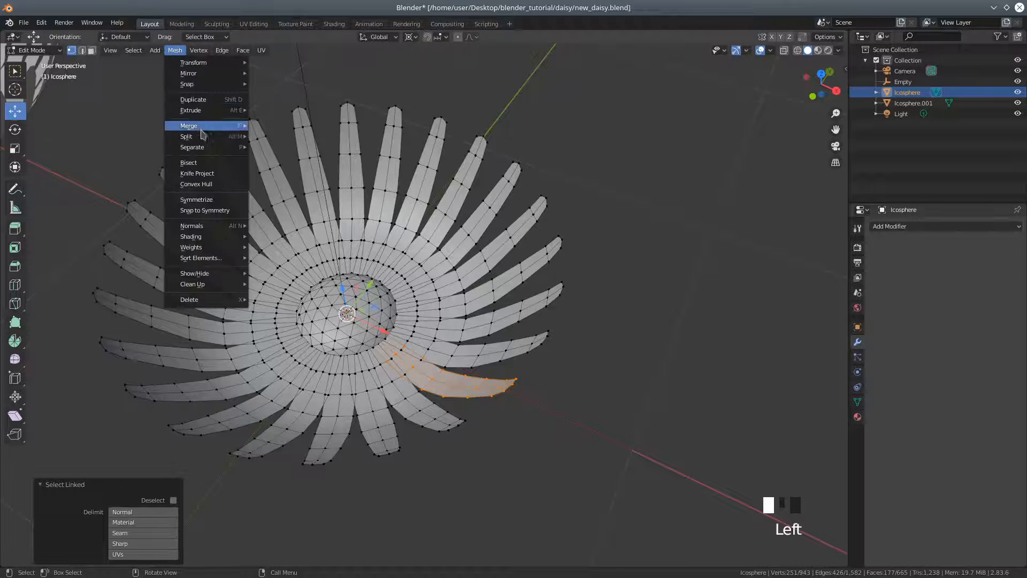
{"action": "mouse_move", "coordinate": [213, 148]}
{"action": "left_click", "coordinate": [275, 149]}
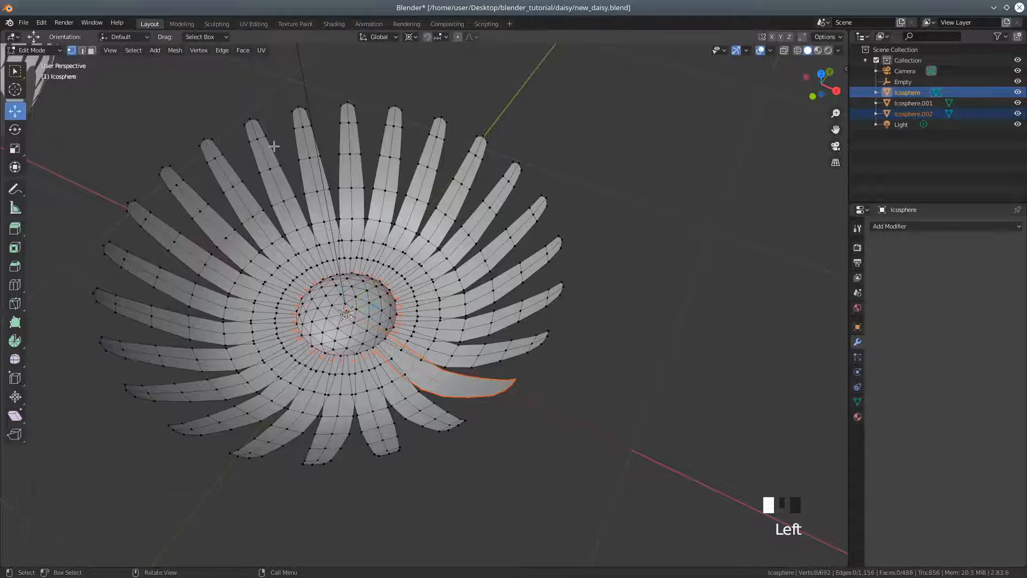
Leave the flower's mesh and open the separated petal-and-base object in Edit Mode
{"action": "middle_click_drag", "start_coordinate": [358, 303], "coordinate": [335, 230]}
{"action": "scroll", "coordinate": [357, 338], "scroll_direction": "up", "scroll_amount": 2}
{"action": "scroll", "coordinate": [356, 338], "scroll_direction": "up", "scroll_amount": 1}
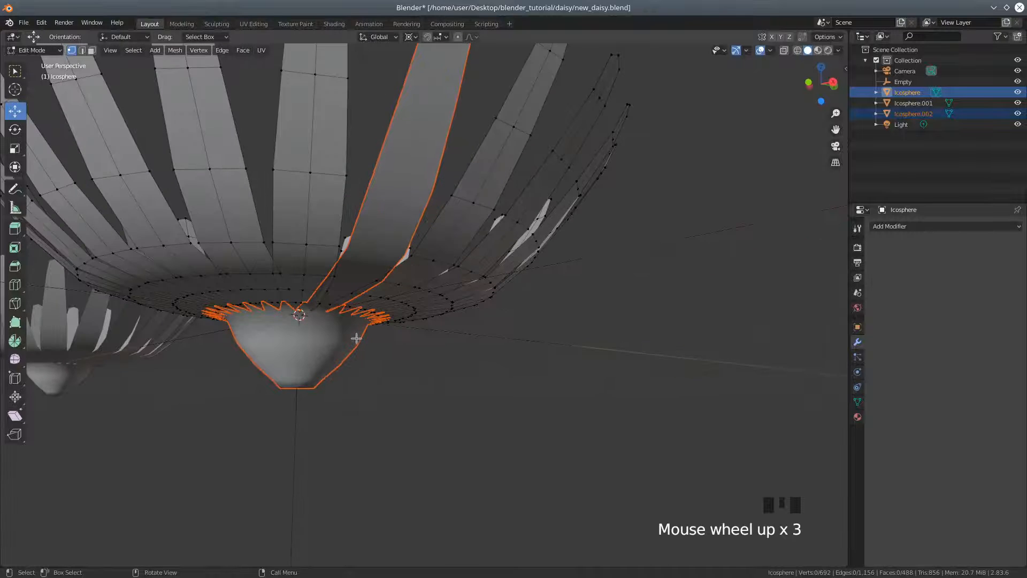
{"action": "left_click", "coordinate": [25, 52]}
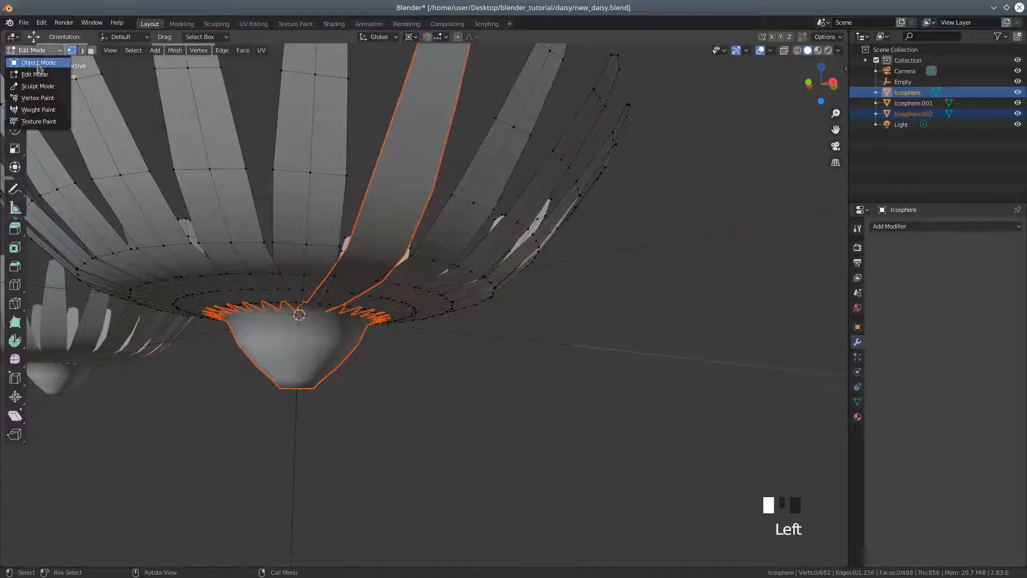
{"action": "left_click", "coordinate": [33, 79]}
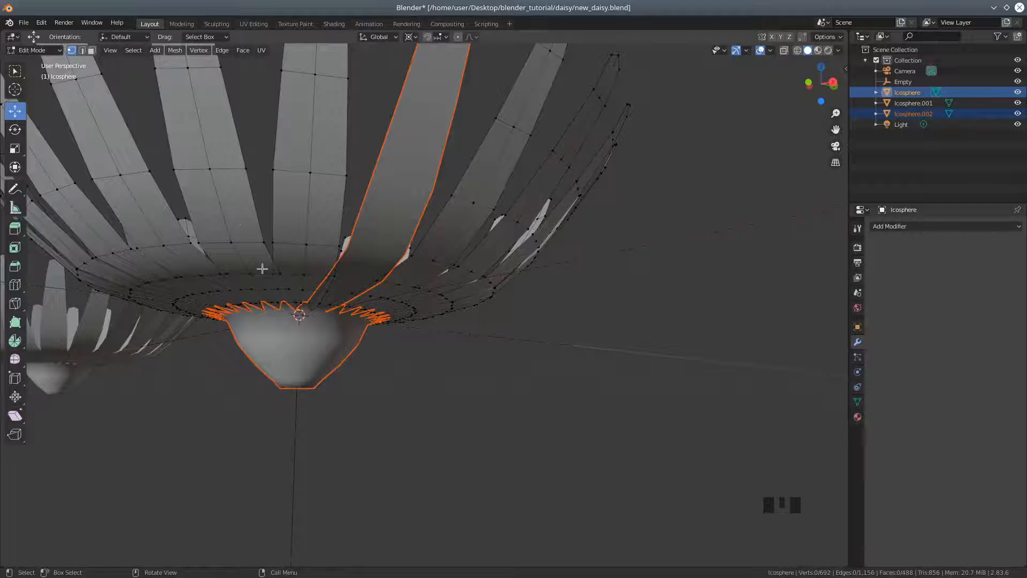
{"action": "left_click", "coordinate": [39, 56]}
{"action": "left_click", "coordinate": [30, 64]}
{"action": "left_click", "coordinate": [306, 343]}
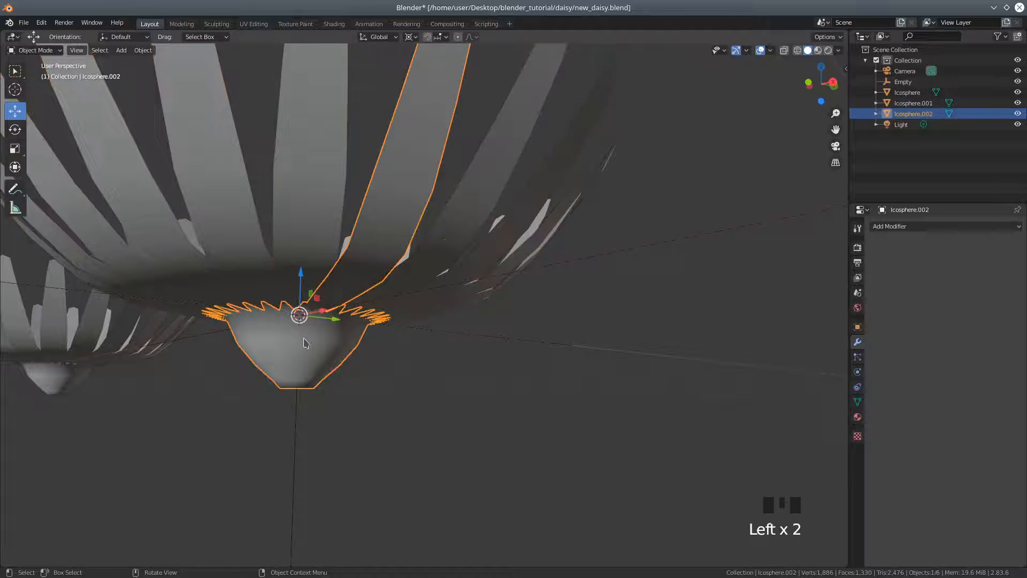
{"action": "left_click_drag", "start_coordinate": [35, 50], "coordinate": [35, 75]}
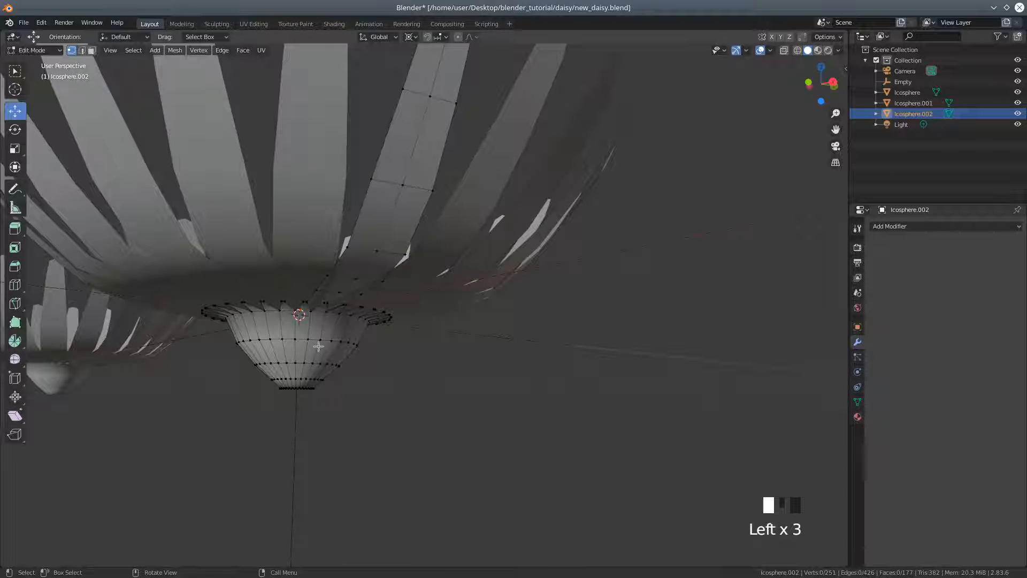
Select the linked cup-shaped base under the flower and separate it from the petal as its own object
{"action": "key", "text": "l"}
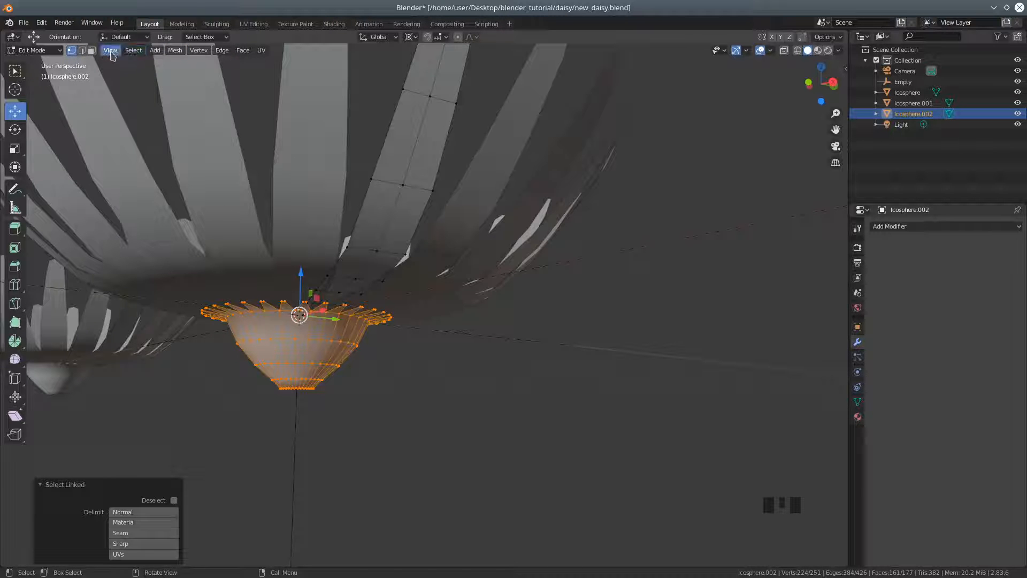
{"action": "left_click", "coordinate": [175, 50]}
{"action": "mouse_move", "coordinate": [201, 137]}
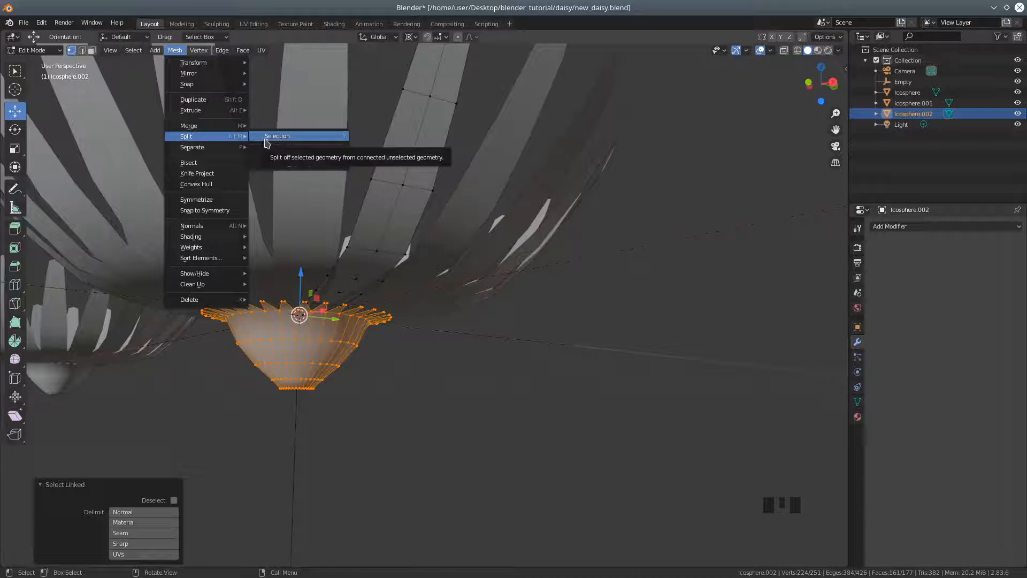
{"action": "mouse_move", "coordinate": [230, 147]}
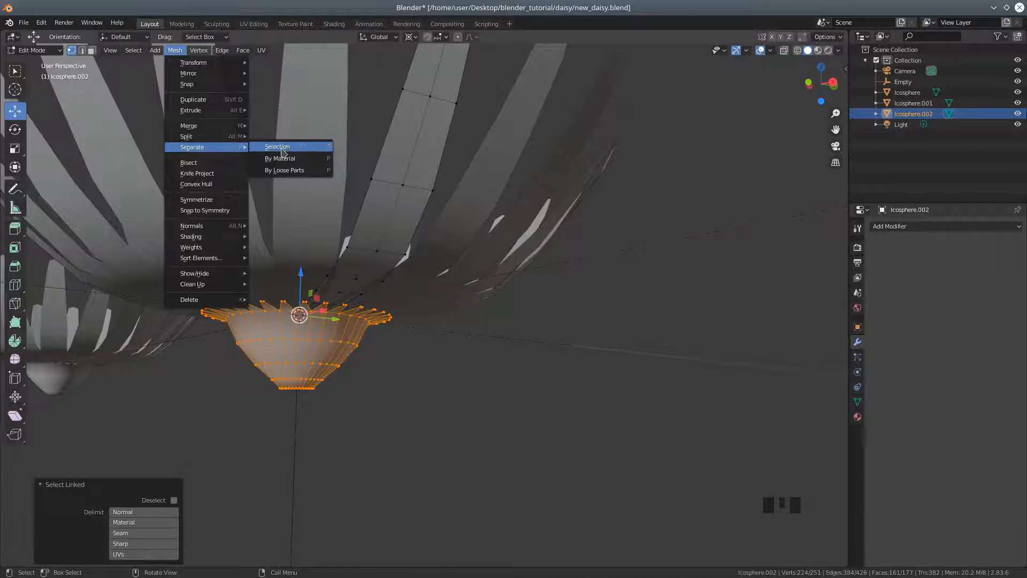
{"action": "left_click", "coordinate": [282, 152]}
Return to Object Mode and open the main flower object with the remaining petals in Edit Mode
{"action": "scroll", "coordinate": [406, 320], "scroll_direction": "down", "scroll_amount": 2}
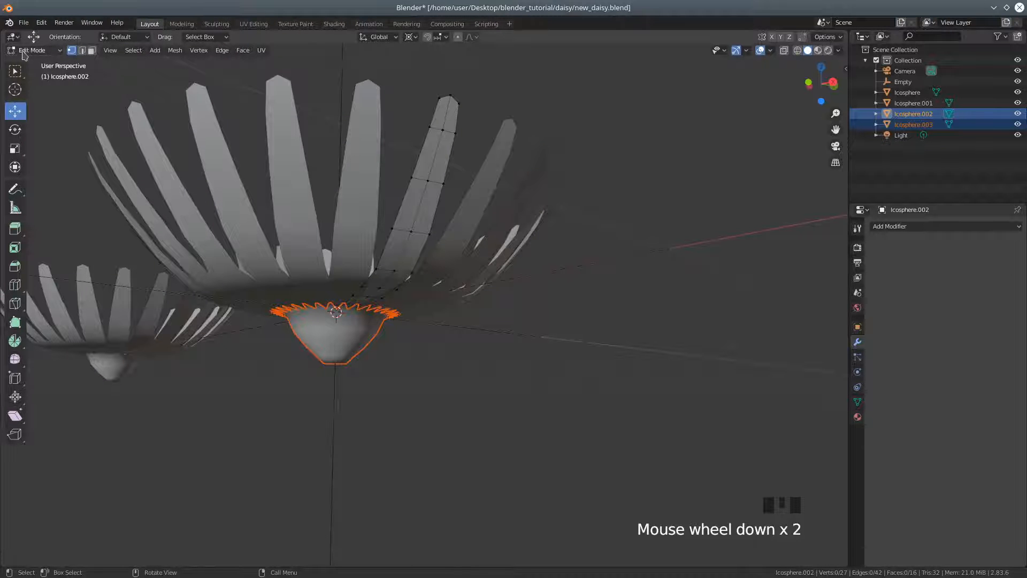
{"action": "middle_click_drag", "start_coordinate": [38, 61], "coordinate": [274, 263]}
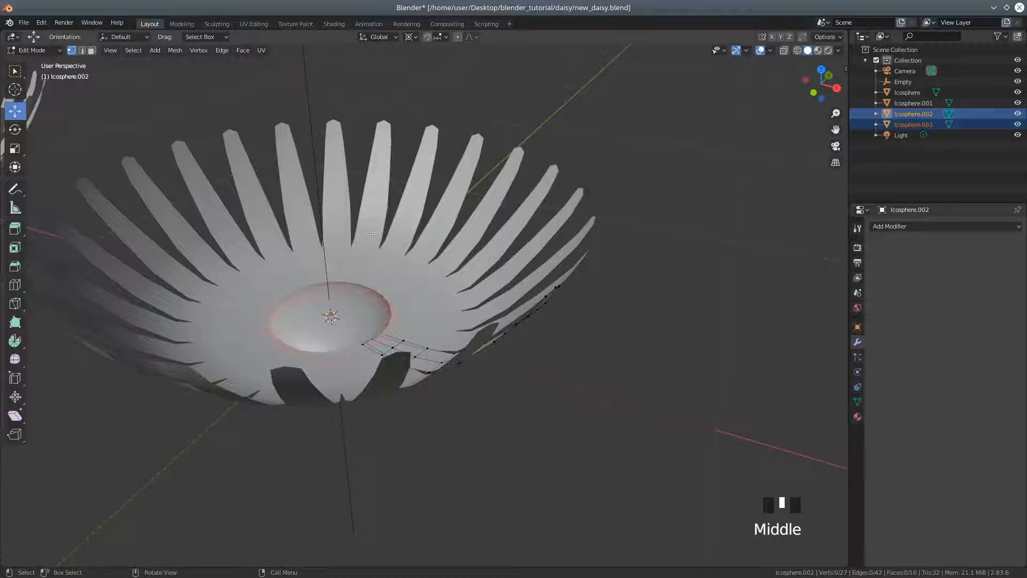
{"action": "left_click", "coordinate": [33, 50]}
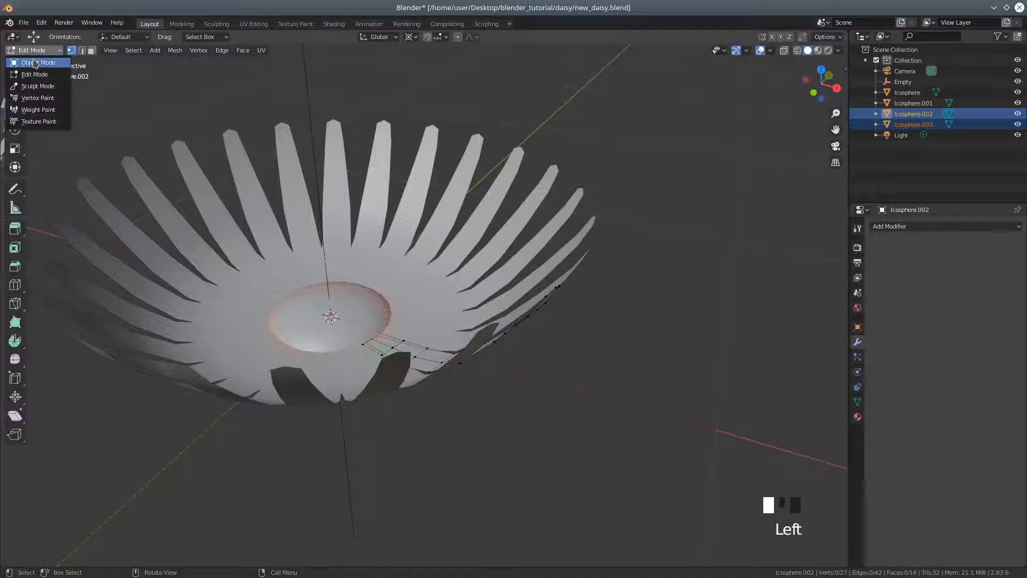
{"action": "left_click", "coordinate": [32, 62]}
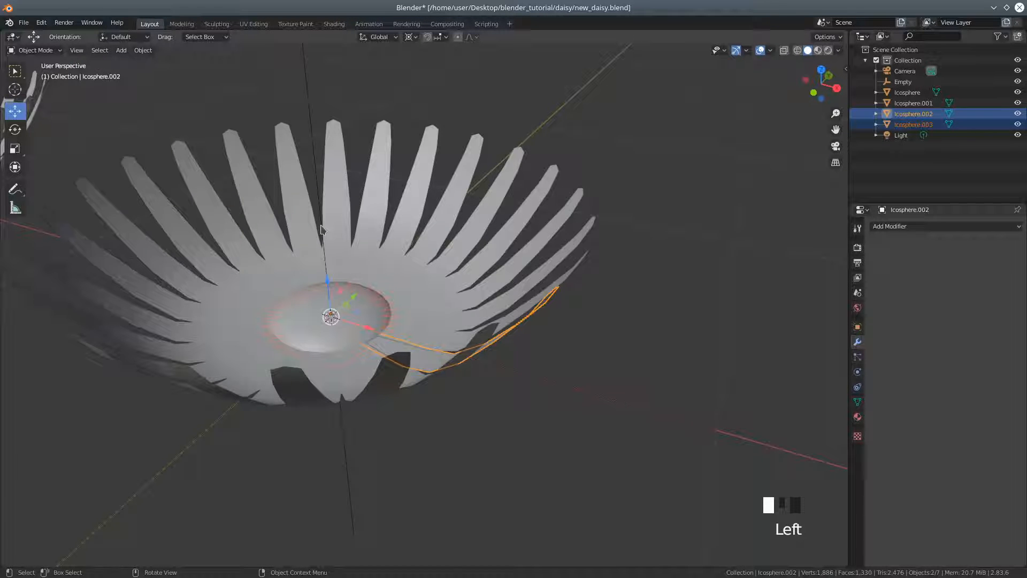
{"action": "left_click", "coordinate": [311, 321]}
{"action": "left_click_drag", "start_coordinate": [38, 50], "coordinate": [34, 77]}
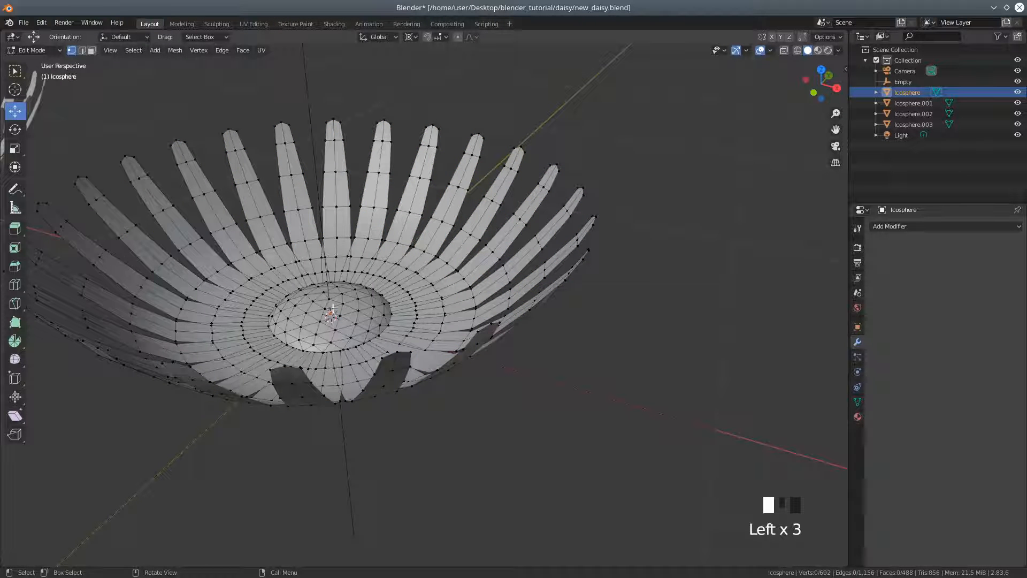
Select the linked domed centre of the flower and separate it into its own object
{"action": "key", "text": "l"}
{"action": "middle_click_drag", "start_coordinate": [345, 304], "coordinate": [381, 347]}
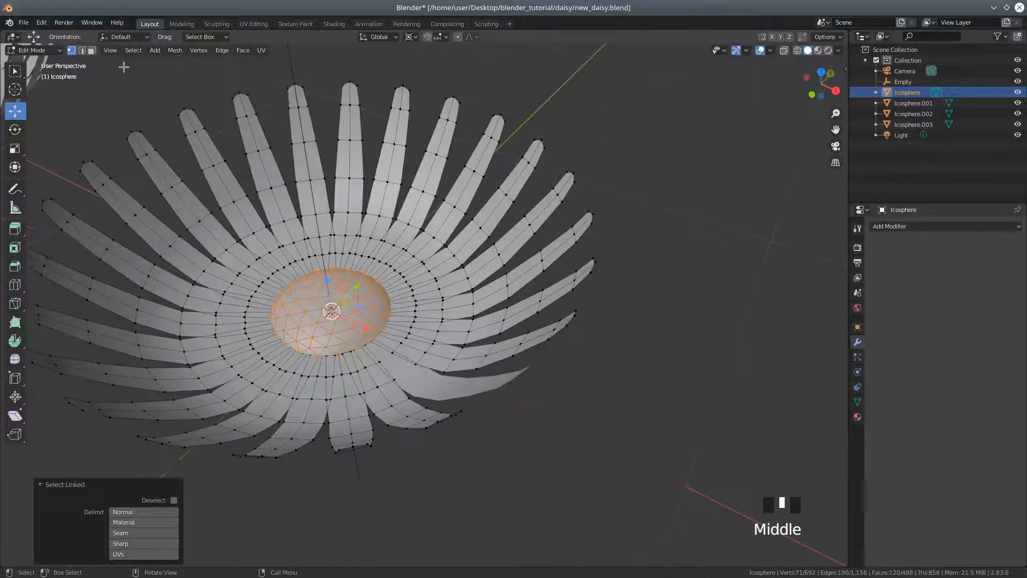
{"action": "left_click", "coordinate": [180, 55]}
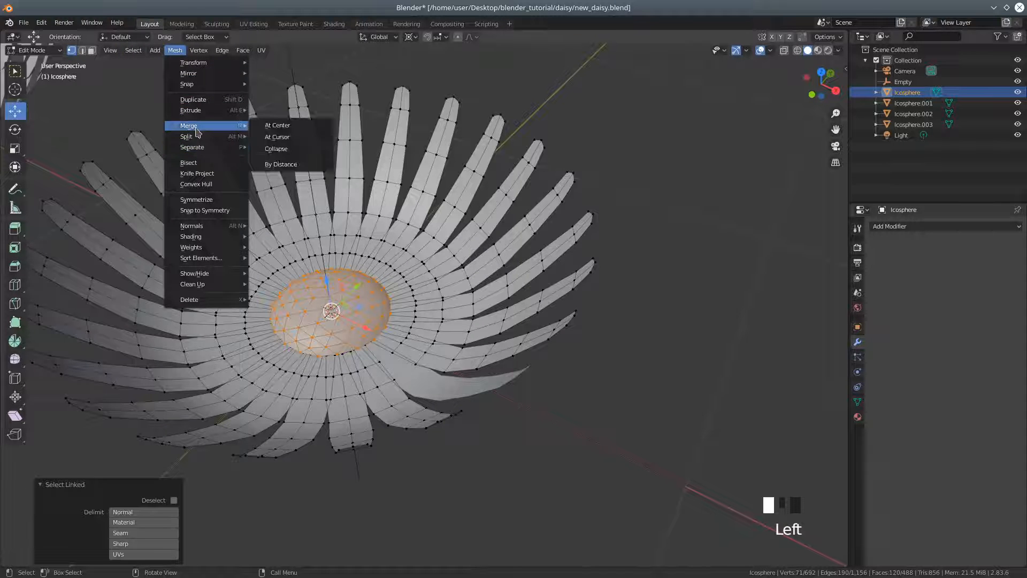
{"action": "mouse_move", "coordinate": [195, 146]}
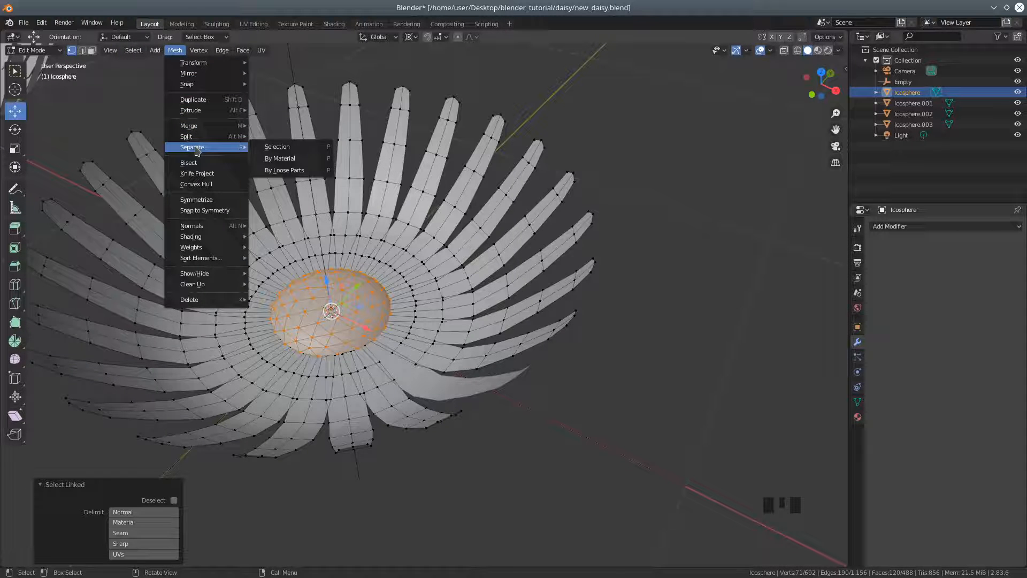
{"action": "left_click", "coordinate": [278, 147]}
{"action": "left_click", "coordinate": [33, 50]}
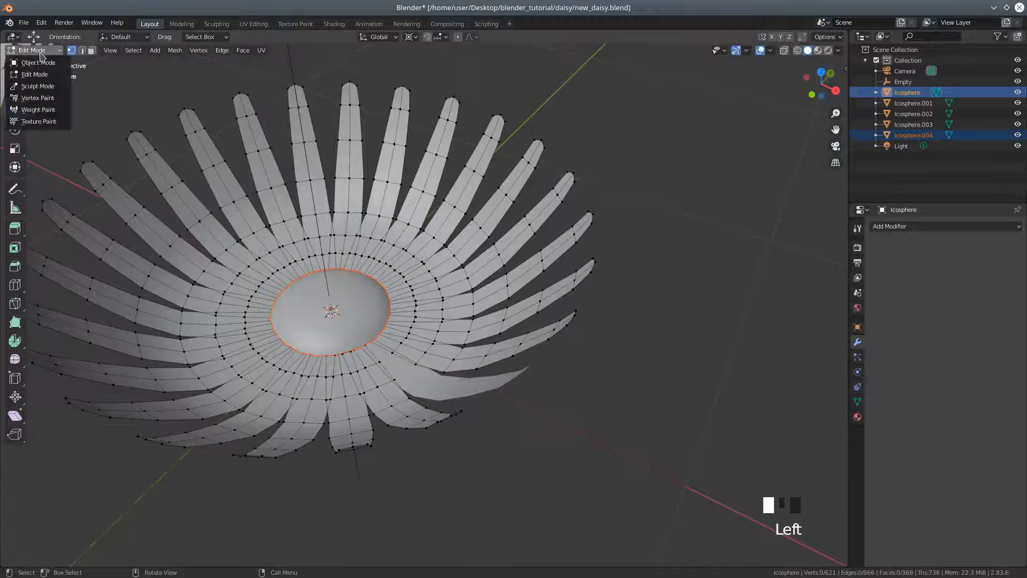
Return to Object Mode and delete the main flower object holding the remaining ring of petals
{"action": "left_click", "coordinate": [32, 62]}
{"action": "middle_click_drag", "start_coordinate": [241, 194], "coordinate": [362, 269]}
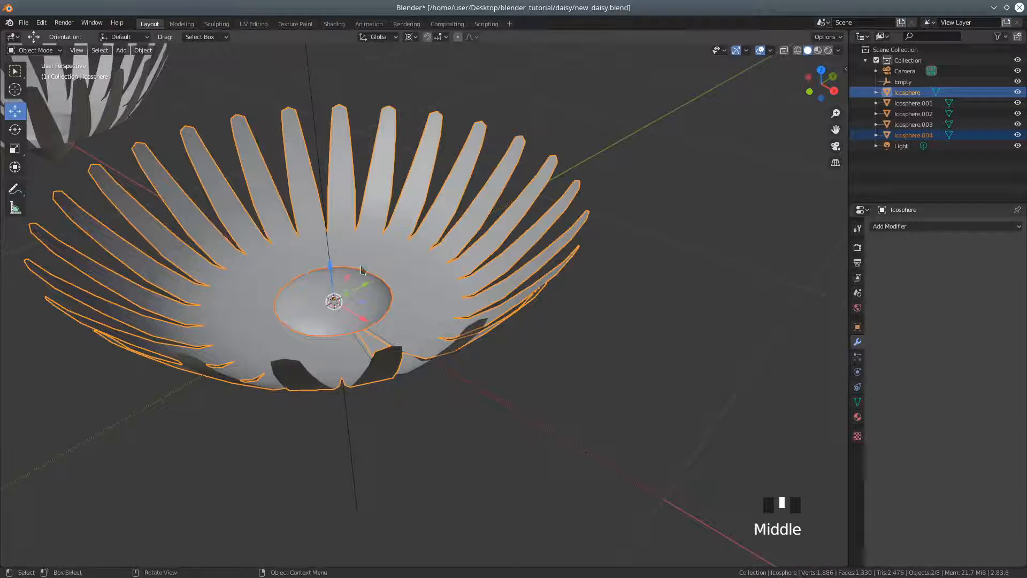
{"action": "left_click", "coordinate": [463, 260]}
{"action": "mouse_move", "coordinate": [445, 261]}
{"action": "middle_mouse_down"}
{"action": "mouse_move", "coordinate": [473, 291]}
{"action": "mouse_move", "coordinate": [425, 245]}
{"action": "mouse_move", "coordinate": [456, 269]}
{"action": "middle_mouse_up"}
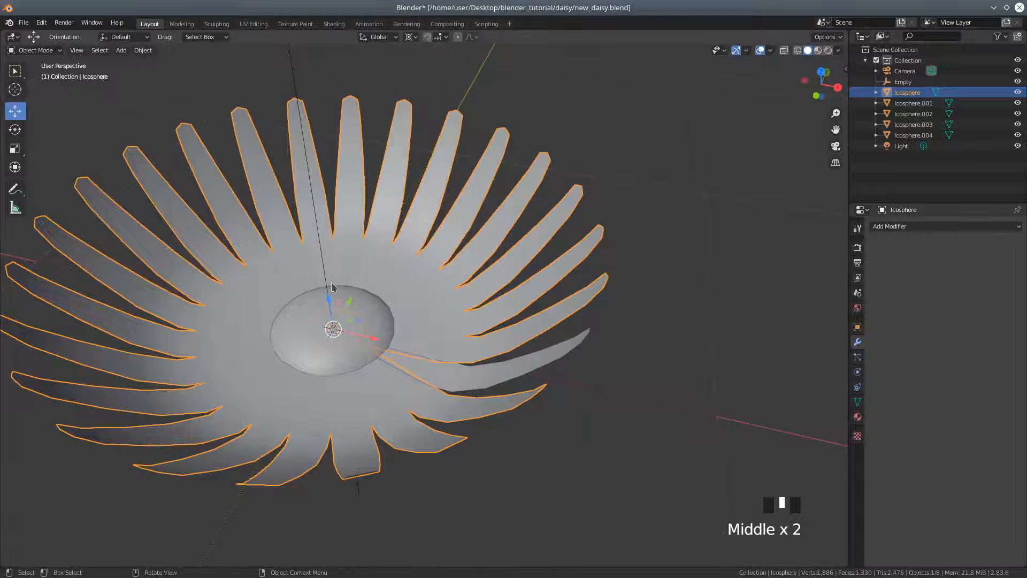
{"action": "middle_click_drag", "start_coordinate": [398, 345], "coordinate": [377, 386]}
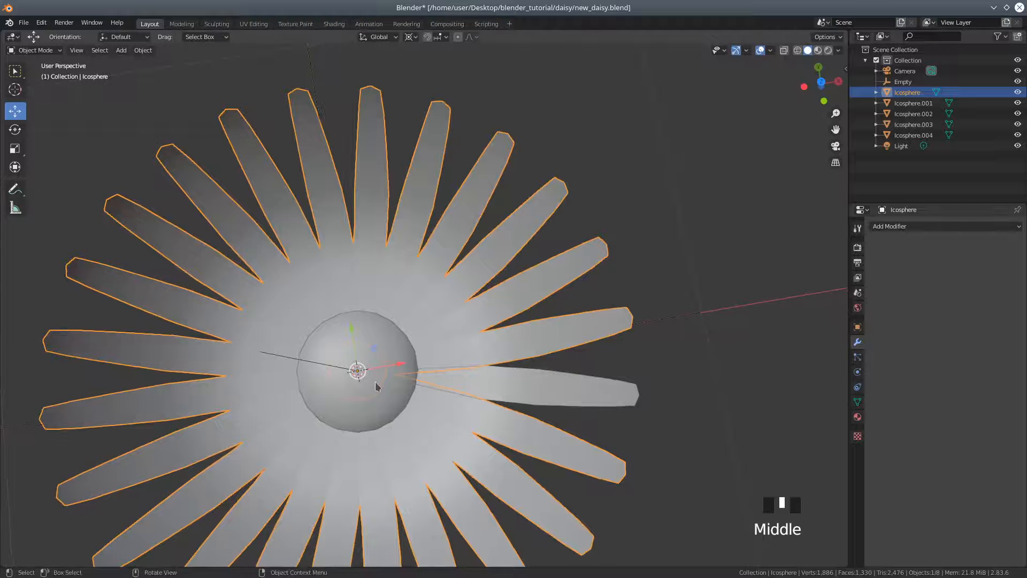
{"action": "key", "text": "Delete"}
Select the single separated petal and open it in Edit Mode
{"action": "scroll", "coordinate": [415, 461], "scroll_direction": "up", "scroll_amount": 1}
{"action": "middle_click_drag", "start_coordinate": [415, 461], "coordinate": [467, 371]}
{"action": "scroll", "coordinate": [412, 367], "scroll_direction": "up", "scroll_amount": 1}
{"action": "left_click", "coordinate": [467, 371]}
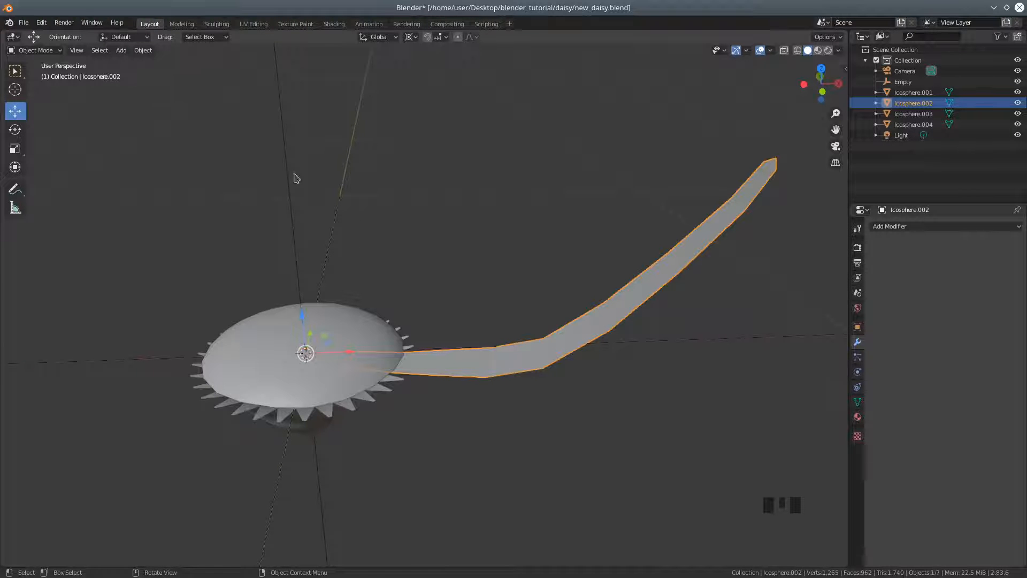
{"action": "left_click", "coordinate": [32, 51]}
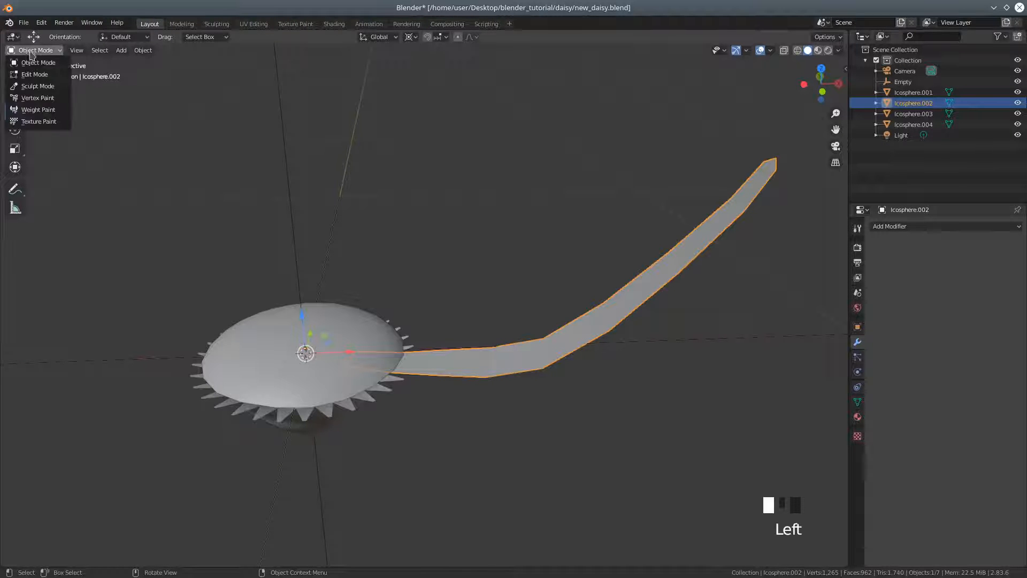
{"action": "left_click", "coordinate": [34, 75]}
Switch to edge selection and select the four outer rows of crosswise edges on the petal, from its bend to the tip
{"action": "mouse_move", "coordinate": [423, 240]}
{"action": "middle_mouse_down"}
{"action": "mouse_move", "coordinate": [435, 266]}
{"action": "mouse_move", "coordinate": [415, 236]}
{"action": "middle_mouse_up"}
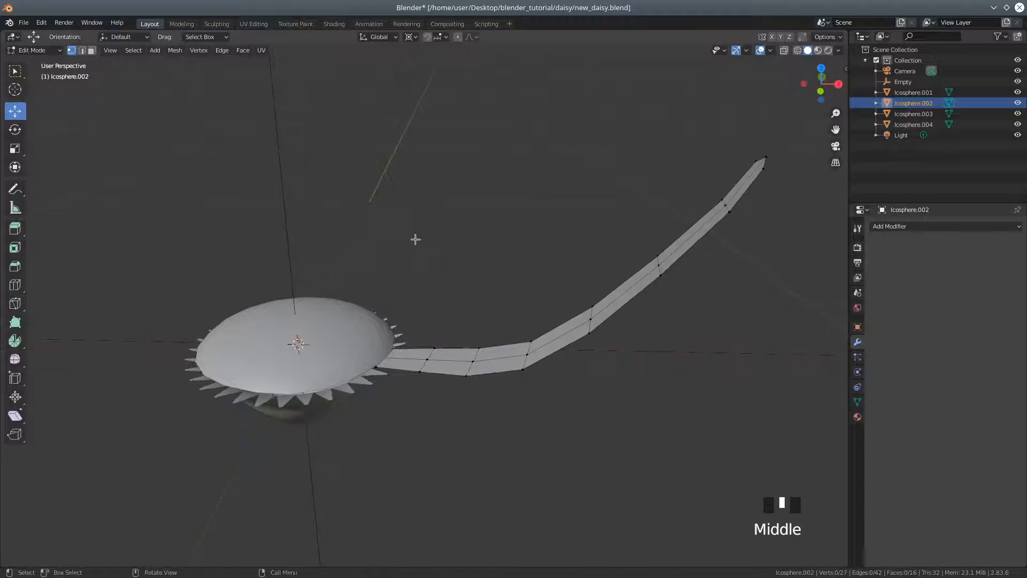
{"action": "scroll", "coordinate": [431, 262], "scroll_direction": "down", "scroll_amount": 1}
{"action": "middle_click_drag", "start_coordinate": [474, 293], "coordinate": [495, 272]}
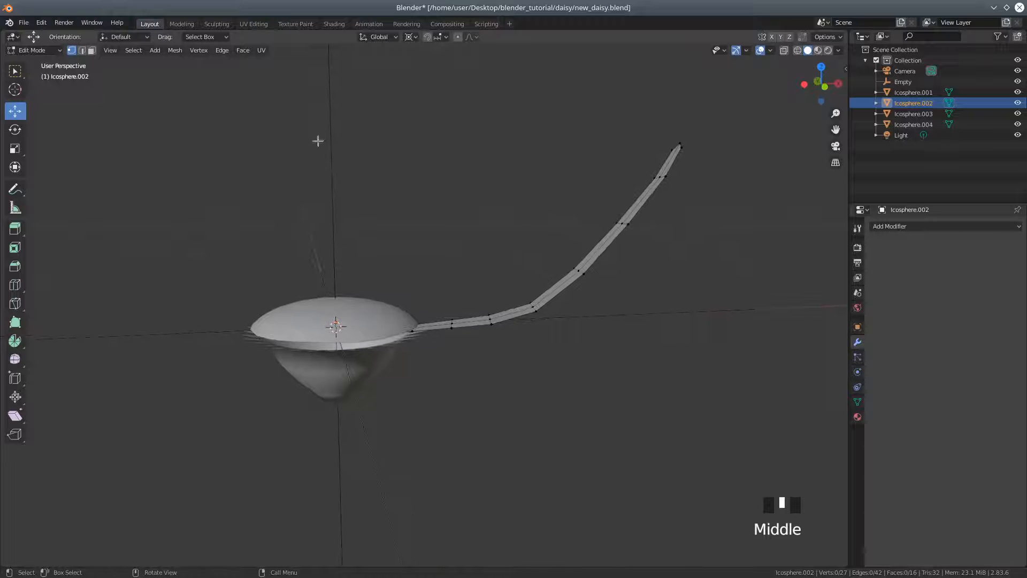
{"action": "left_click", "coordinate": [83, 51]}
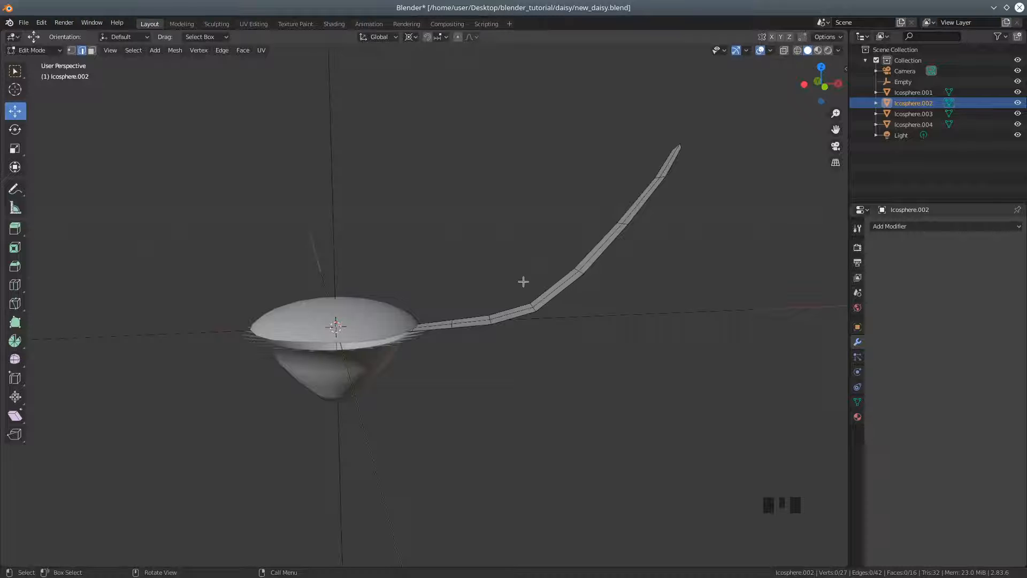
{"action": "middle_click_drag", "start_coordinate": [505, 289], "coordinate": [475, 270]}
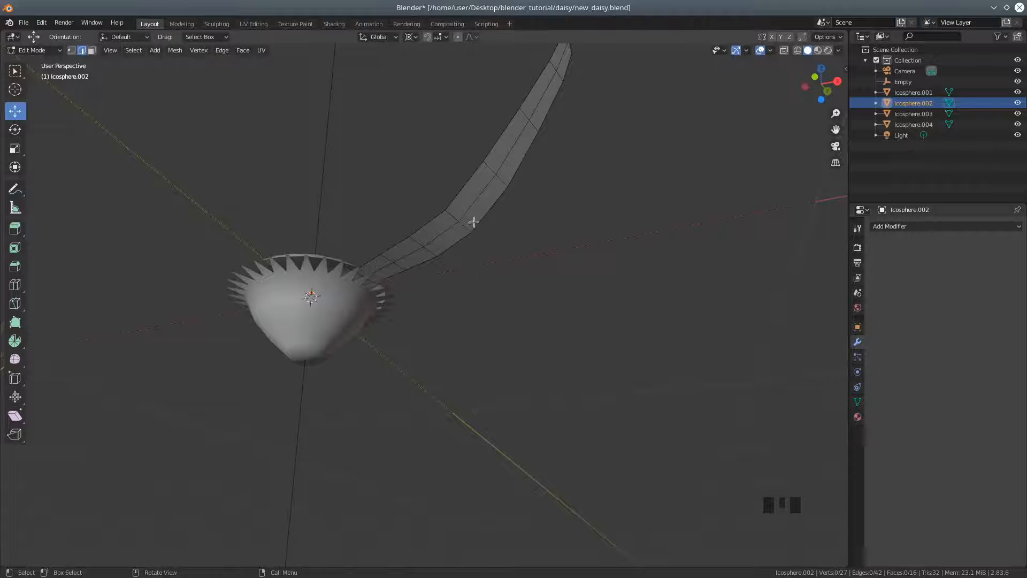
{"action": "left_click", "coordinate": [492, 171]}
{"action": "left_click", "coordinate": [503, 183], "text": "shift"}
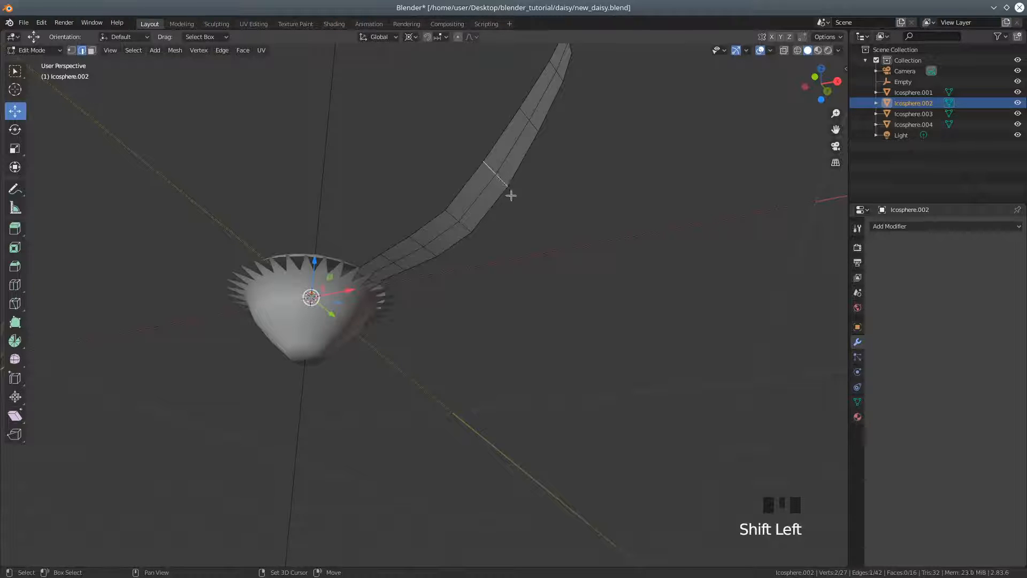
{"action": "left_click", "coordinate": [527, 115], "text": "shift"}
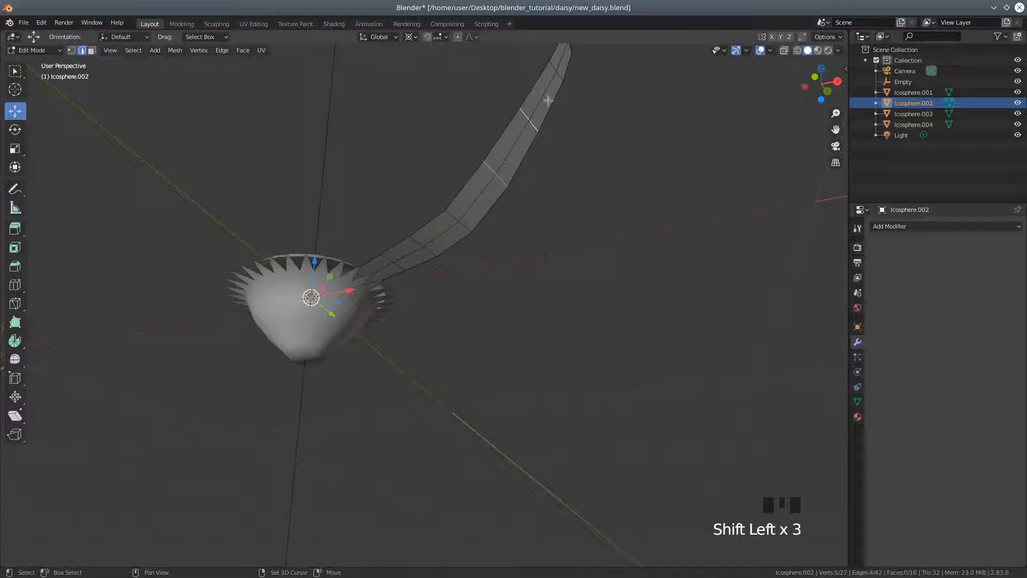
{"action": "left_click", "coordinate": [555, 67], "text": "shift"}
{"action": "middle_click_drag", "start_coordinate": [627, 191], "coordinate": [610, 257], "text": "shift"}
{"action": "left_click", "coordinate": [546, 108], "text": "shift"}
{"action": "left_click", "coordinate": [553, 127], "text": "shift"}
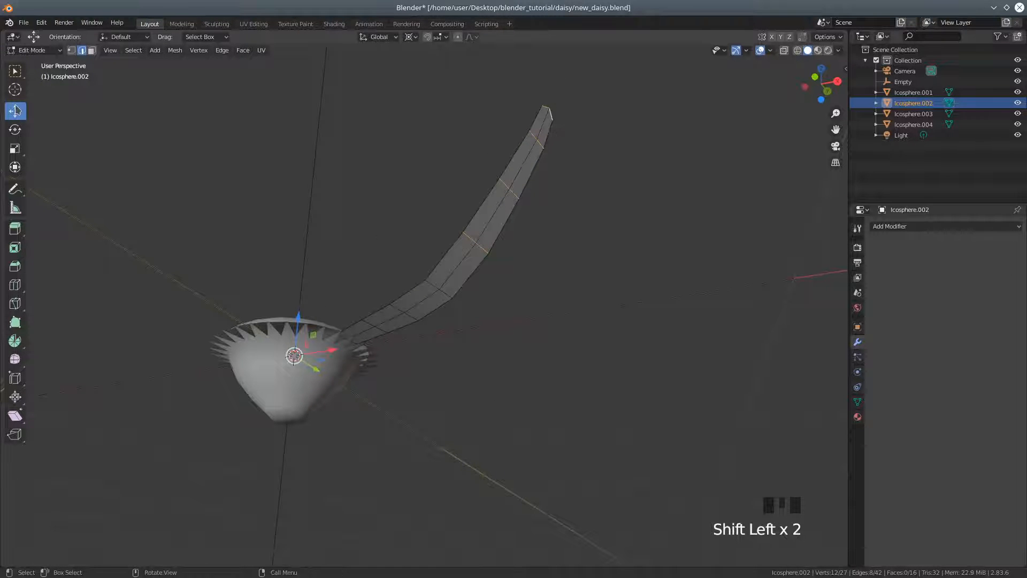
Set the transform pivot point to Individual Origins and lower the selected outer petal edges slightly along Z
{"action": "left_click", "coordinate": [411, 37]}
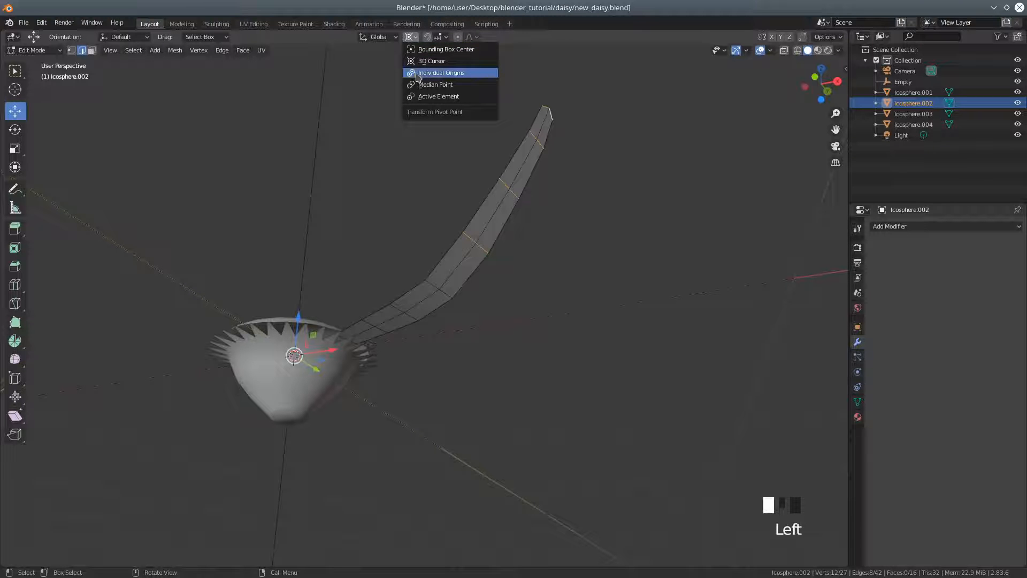
{"action": "left_click", "coordinate": [419, 73]}
{"action": "middle_click_drag", "start_coordinate": [406, 136], "coordinate": [444, 169]}
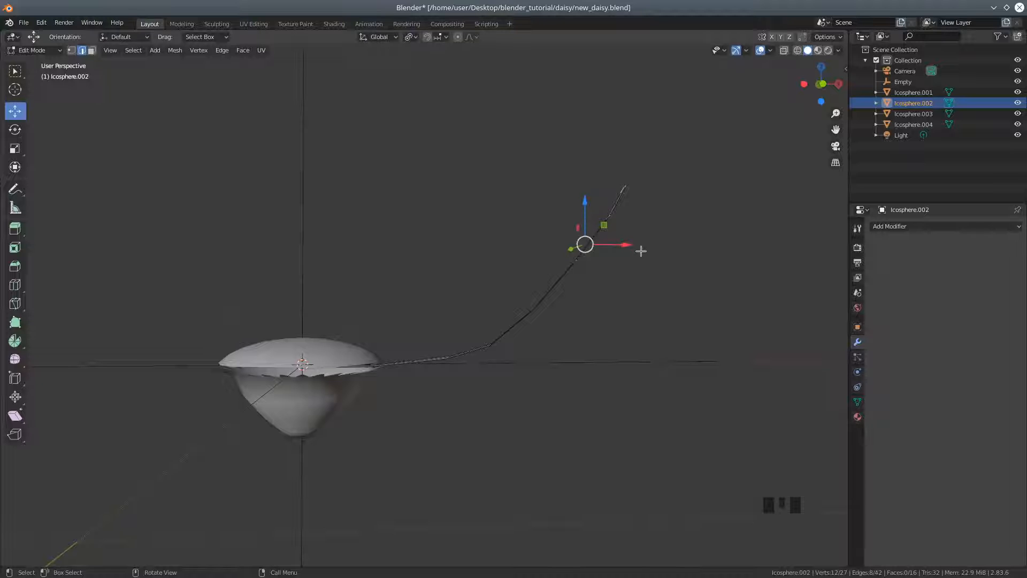
{"action": "left_click_drag", "start_coordinate": [585, 211], "coordinate": [607, 225]}
{"action": "middle_click_drag", "start_coordinate": [637, 279], "coordinate": [484, 315]}
Deselect the innermost selected row of petal edges and lower the three remaining rows about 0.04 m along Z
{"action": "left_click", "coordinate": [476, 318], "text": "shift"}
{"action": "left_click", "coordinate": [487, 321], "text": "shift"}
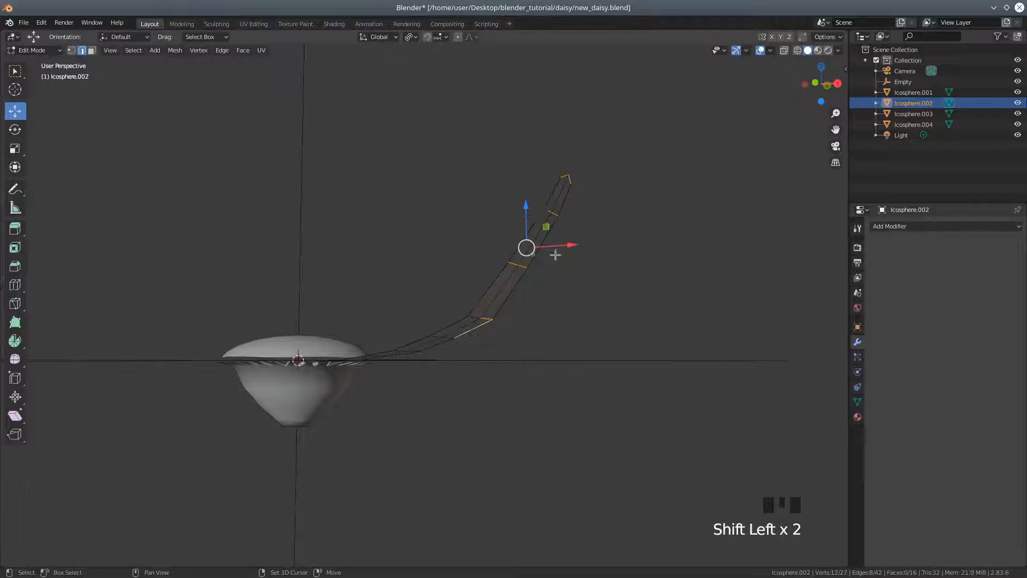
{"action": "left_click", "coordinate": [488, 319], "text": "shift"}
{"action": "left_click", "coordinate": [488, 319], "text": "shift"}
{"action": "middle_click_drag", "start_coordinate": [488, 319], "coordinate": [601, 339]}
{"action": "left_click_drag", "start_coordinate": [608, 221], "coordinate": [619, 240]}
{"action": "middle_click_drag", "start_coordinate": [618, 239], "coordinate": [538, 273]}
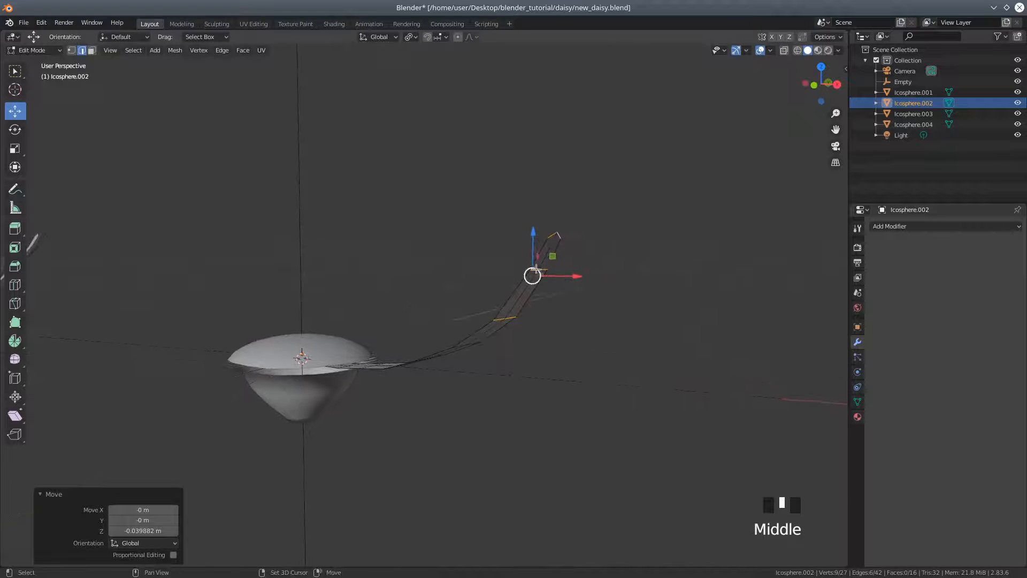
Reduce the selection to the two outermost rows of crosswise petal edges and lower them along Z
{"action": "left_click", "coordinate": [547, 269], "text": "shift"}
{"action": "left_click", "coordinate": [546, 269], "text": "shift"}
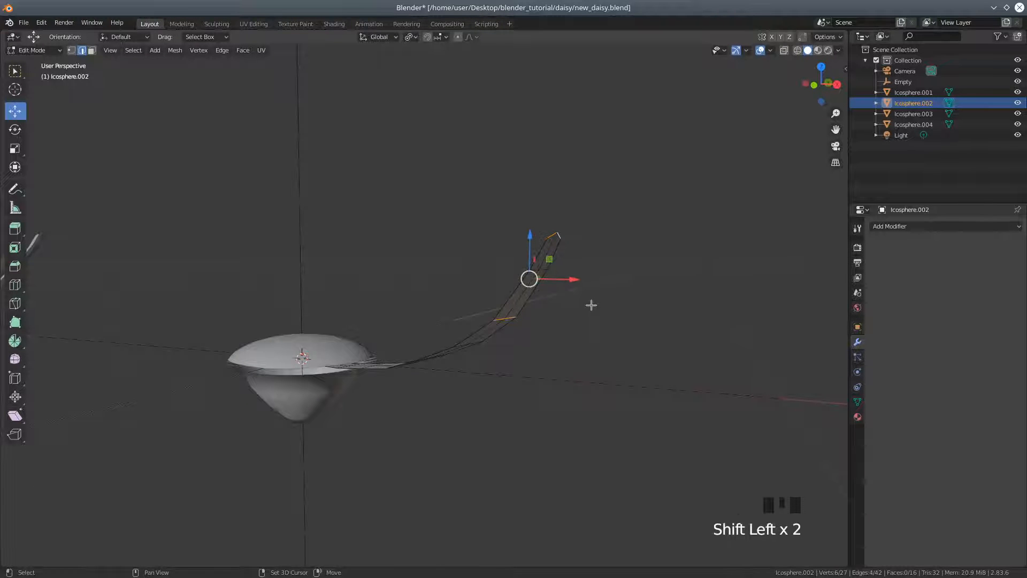
{"action": "left_click", "coordinate": [521, 313], "text": "shift"}
{"action": "left_click", "coordinate": [517, 316], "text": "shift"}
{"action": "left_click", "coordinate": [543, 274], "text": "shift"}
{"action": "left_click", "coordinate": [542, 274], "text": "shift"}
{"action": "left_click", "coordinate": [511, 317], "text": "shift"}
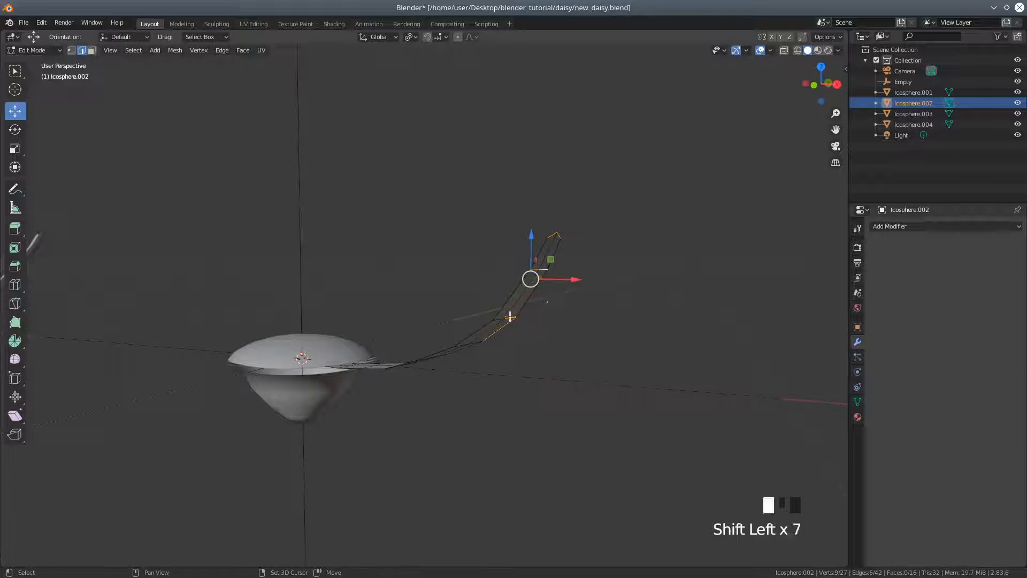
{"action": "left_click", "coordinate": [511, 334], "text": "shift"}
{"action": "middle_click_drag", "start_coordinate": [564, 298], "coordinate": [610, 225]}
{"action": "left_click_drag", "start_coordinate": [608, 214], "coordinate": [628, 232]}
{"action": "middle_click_drag", "start_coordinate": [636, 279], "coordinate": [569, 284]}
Select only the petal's tip edges, lower them and shift them about 0.01 m outward along X
{"action": "left_click", "coordinate": [493, 250]}
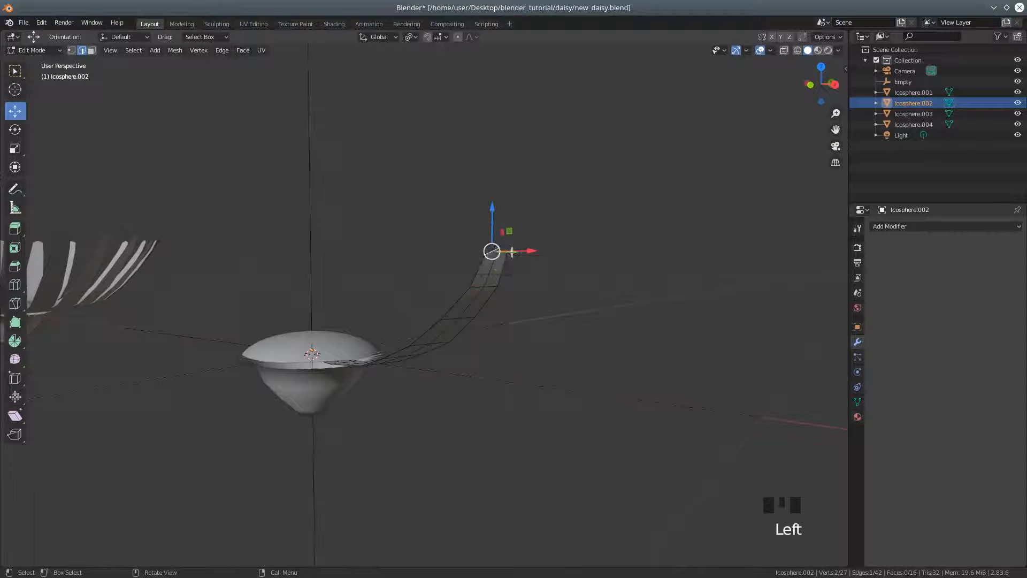
{"action": "left_click", "coordinate": [494, 252], "text": "shift"}
{"action": "middle_click_drag", "start_coordinate": [596, 300], "coordinate": [624, 288]}
{"action": "left_click_drag", "start_coordinate": [619, 212], "coordinate": [638, 230]}
{"action": "mouse_move", "coordinate": [661, 266]}
{"action": "left_mouse_down"}
{"action": "mouse_move", "coordinate": [671, 256]}
{"action": "mouse_move", "coordinate": [665, 266]}
{"action": "left_mouse_up"}
{"action": "middle_click_drag", "start_coordinate": [659, 294], "coordinate": [654, 259]}
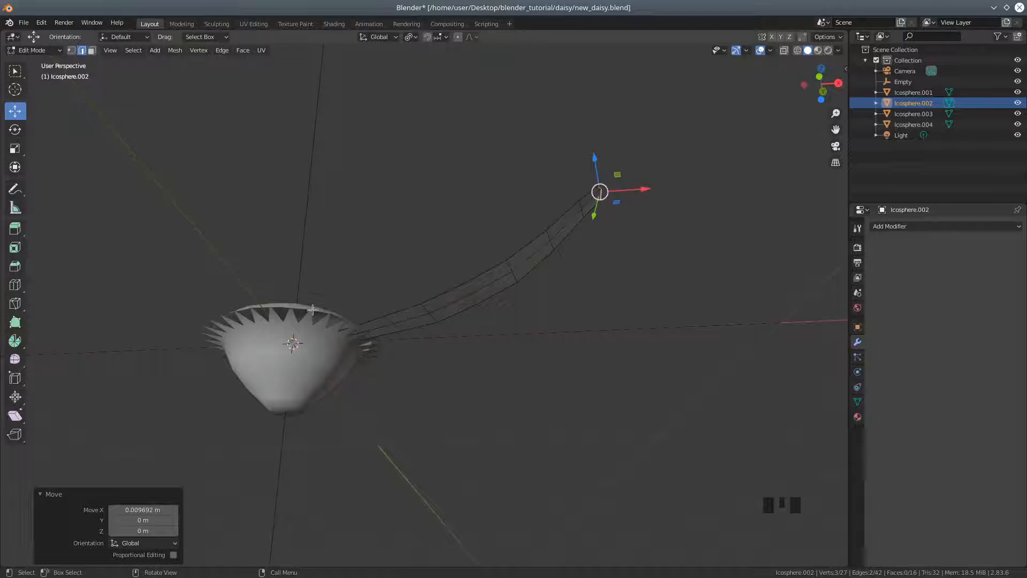
Select the petal's linked mesh to check it and return the petal to Object Mode
{"action": "left_click", "coordinate": [82, 49]}
{"action": "left_click", "coordinate": [386, 320]}
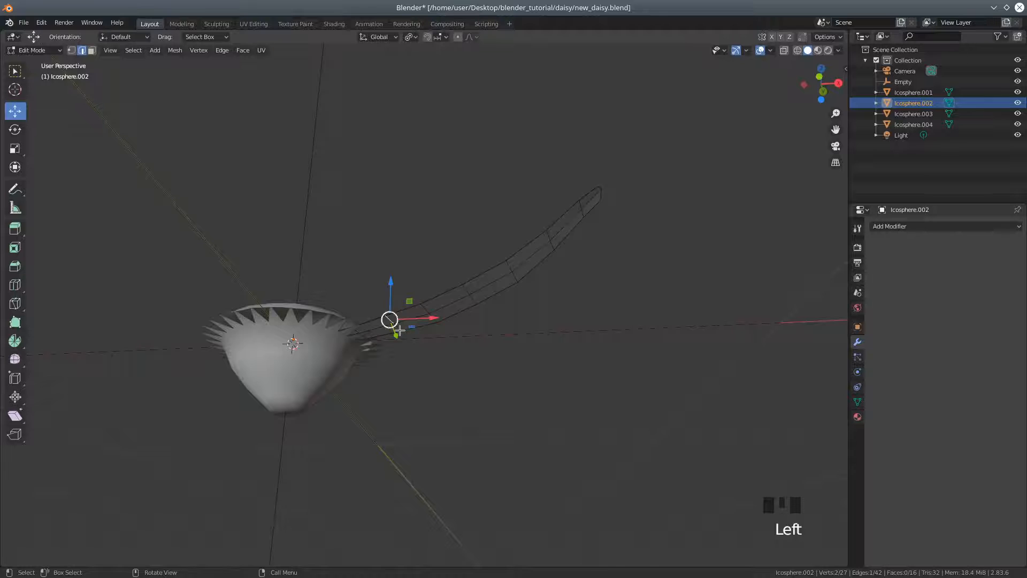
{"action": "key", "text": "l"}
{"action": "middle_click_drag", "start_coordinate": [456, 351], "coordinate": [470, 393]}
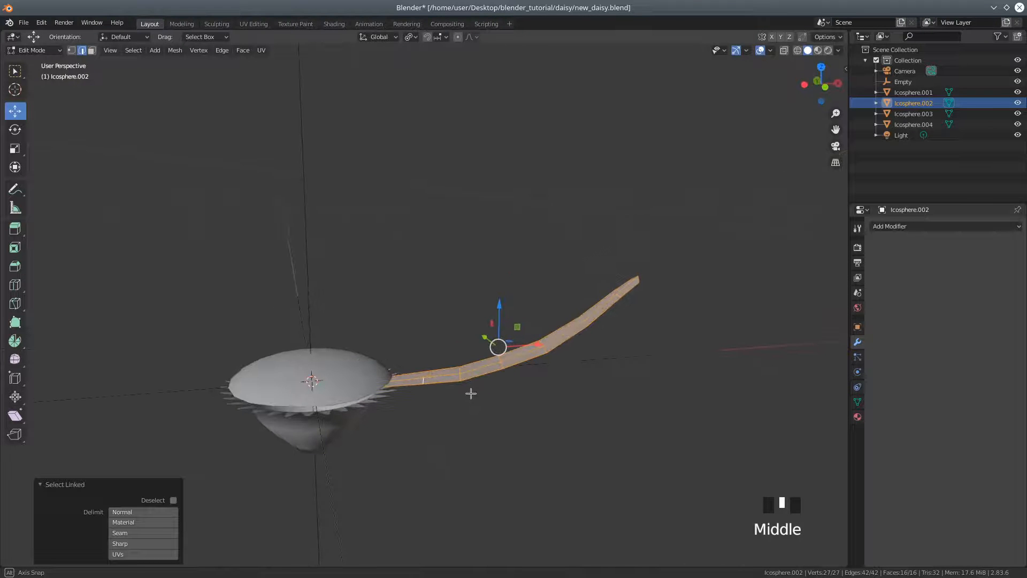
{"action": "left_click", "coordinate": [33, 50]}
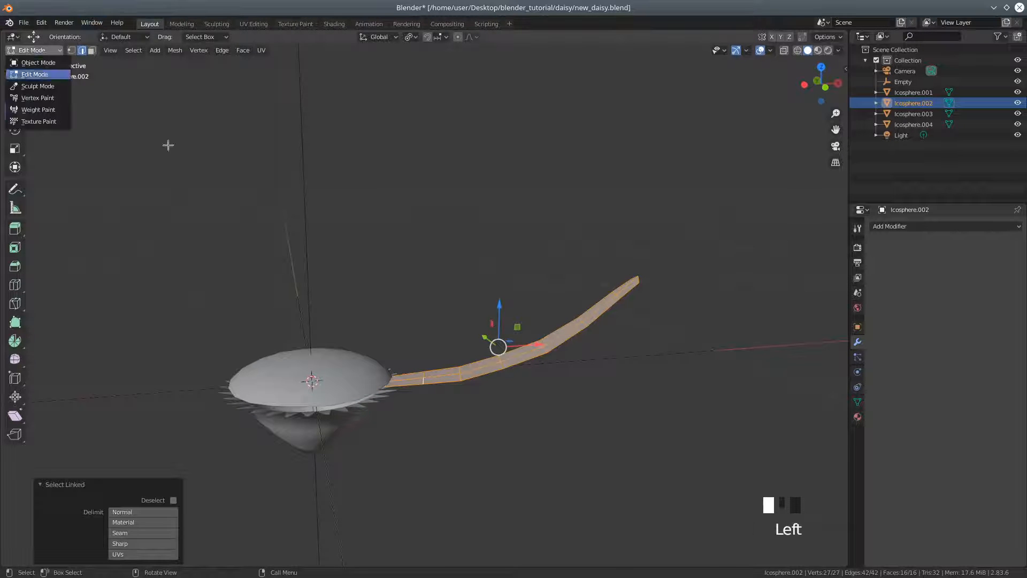
{"action": "left_click", "coordinate": [349, 381]}
{"action": "left_click", "coordinate": [32, 53]}
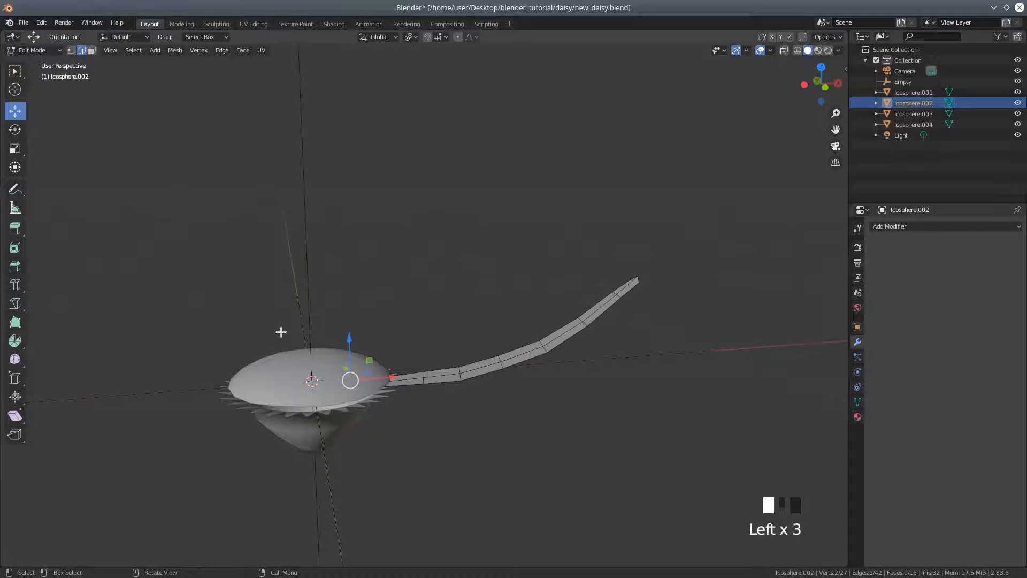
{"action": "left_click", "coordinate": [33, 50]}
{"action": "left_click", "coordinate": [32, 57]}
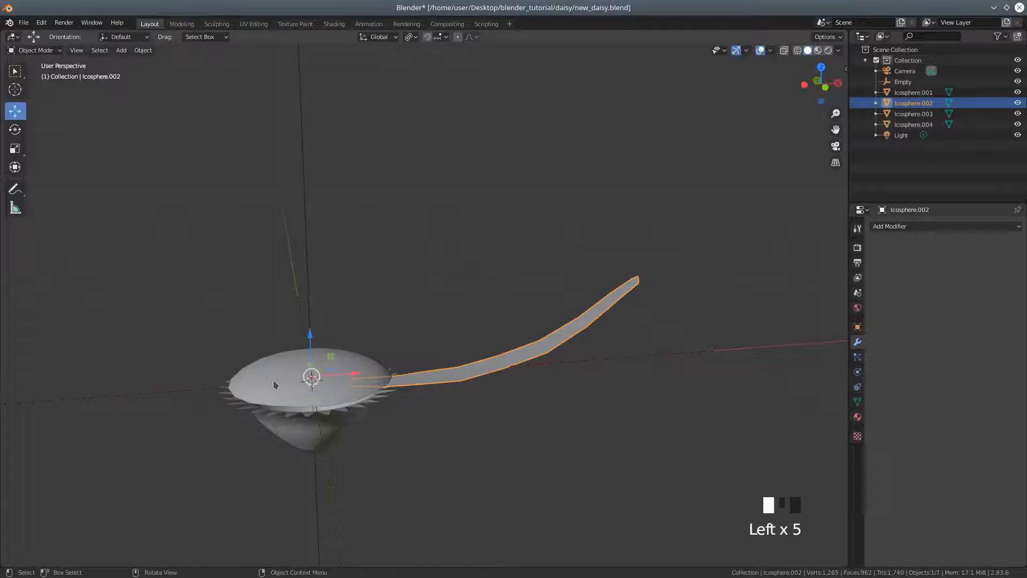
Hide the domed flower centre and the cup-shaped base, leaving the petal on its own
{"action": "left_click", "coordinate": [273, 384]}
{"action": "key", "text": "h"}
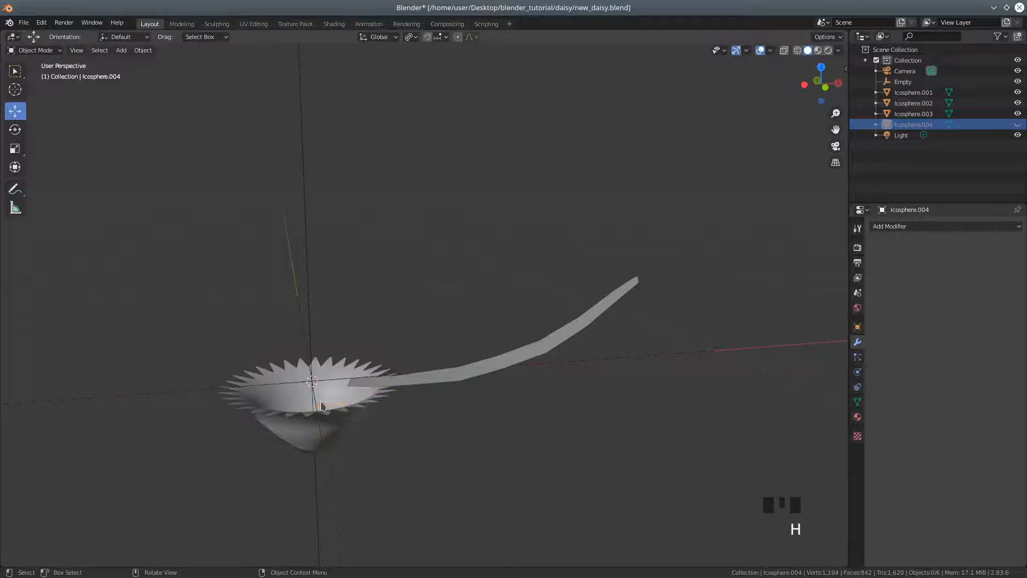
{"action": "left_click", "coordinate": [315, 442]}
{"action": "key", "text": "h"}
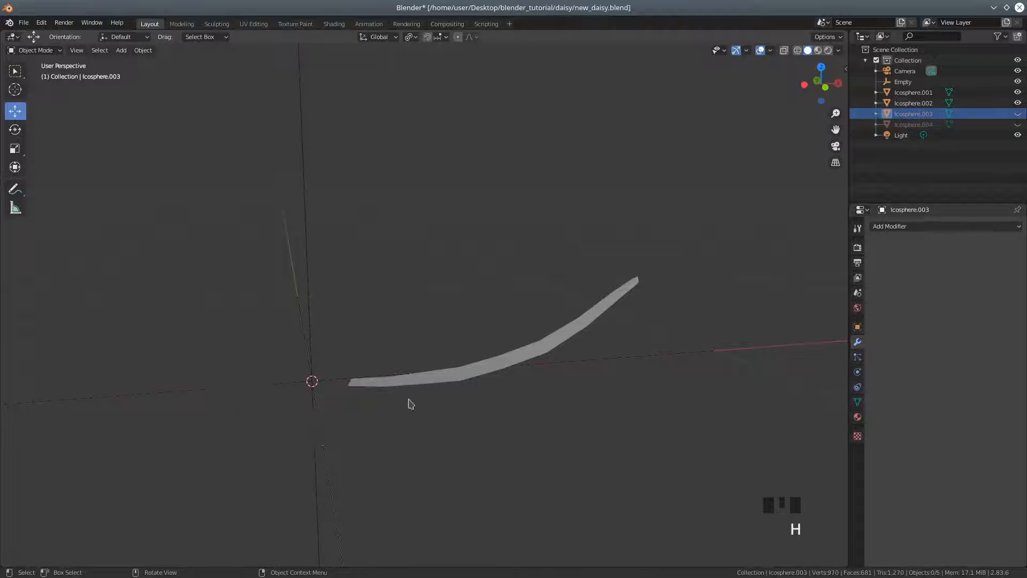
Select the petal and examine its curve and alignment to the axes from the front and side views
{"action": "left_click", "coordinate": [432, 383]}
{"action": "middle_click_drag", "start_coordinate": [435, 390], "coordinate": [553, 388]}
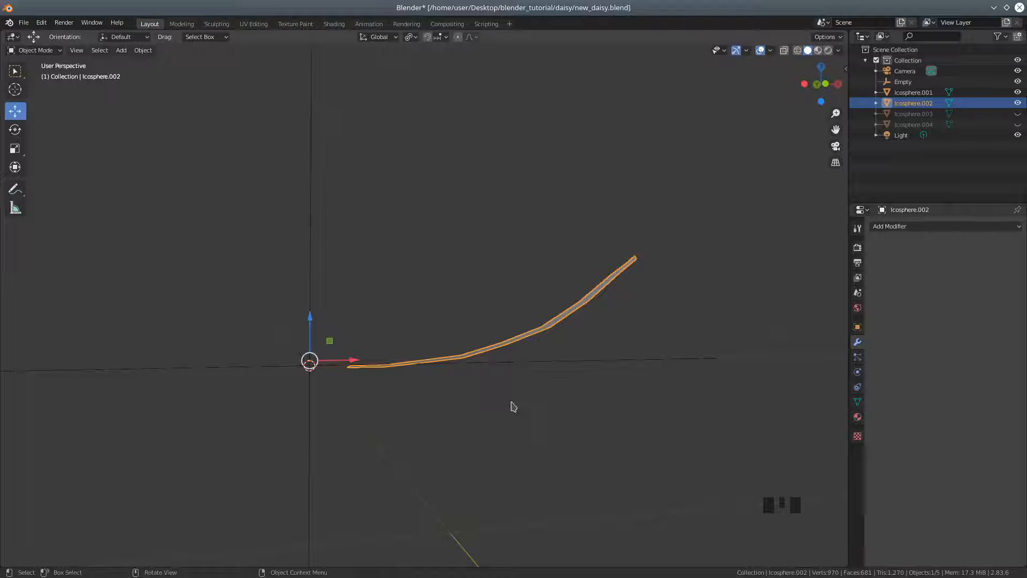
{"action": "key", "text": "KP_3"}
{"action": "key", "text": "KP_1"}
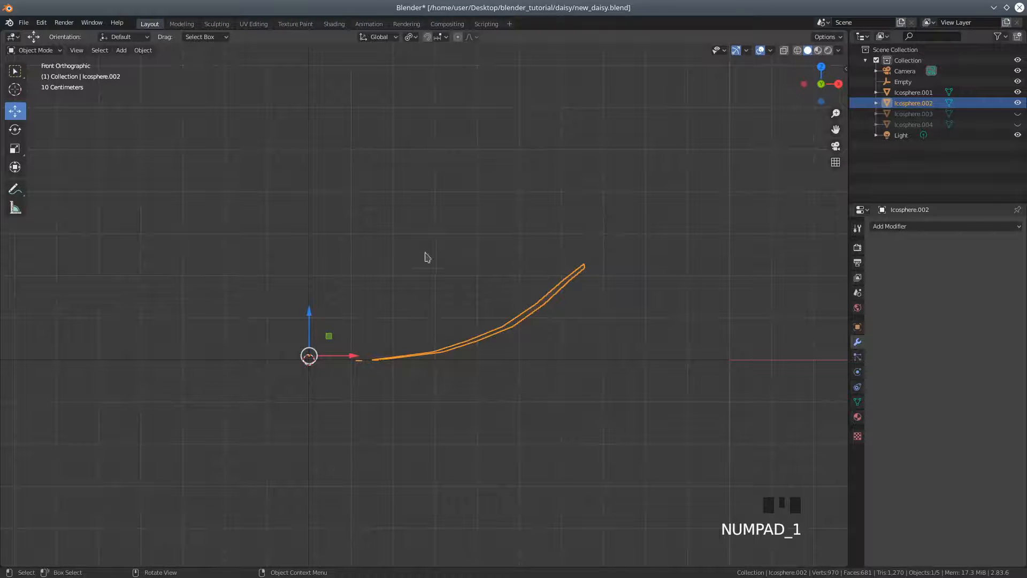
{"action": "middle_click_drag", "start_coordinate": [410, 369], "coordinate": [433, 387]}
{"action": "key", "text": "KP_3"}
{"action": "key", "text": "KP_1"}
{"action": "scroll", "coordinate": [436, 278], "scroll_direction": "down", "scroll_amount": 1}
{"action": "middle_click_drag", "start_coordinate": [438, 275], "coordinate": [455, 395]}
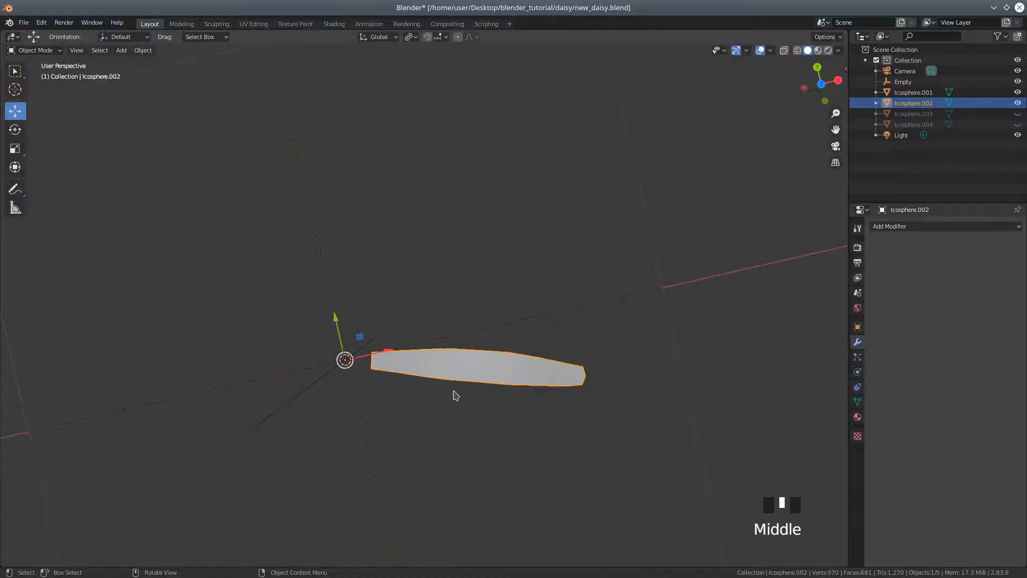
Set the pivot point to 3D Cursor and rotate the petal 14.4° in top view to align it with the X axis
{"action": "key", "text": "KP_3"}
{"action": "key", "text": "KP_7"}
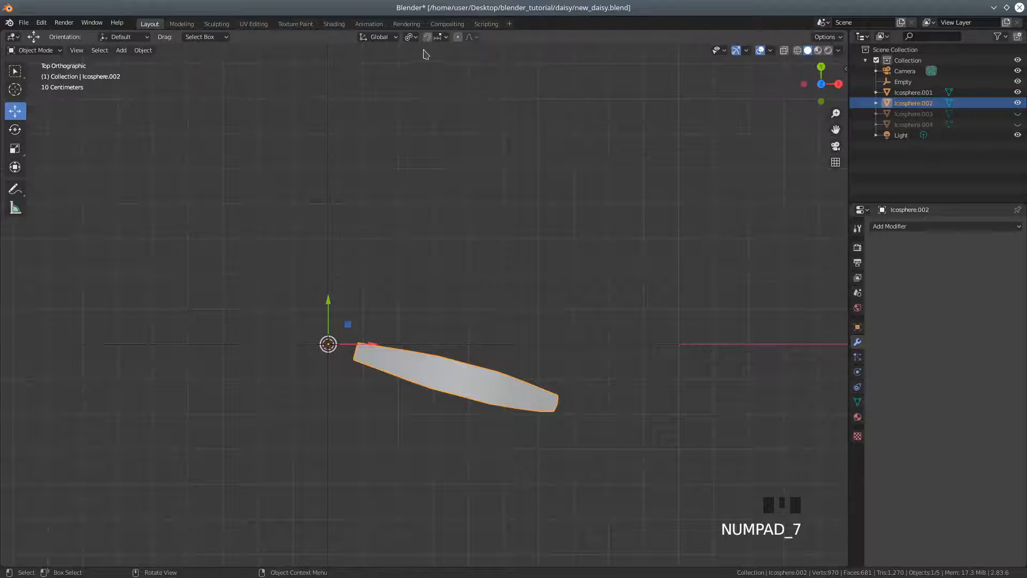
{"action": "left_click", "coordinate": [411, 37]}
{"action": "left_click", "coordinate": [420, 63]}
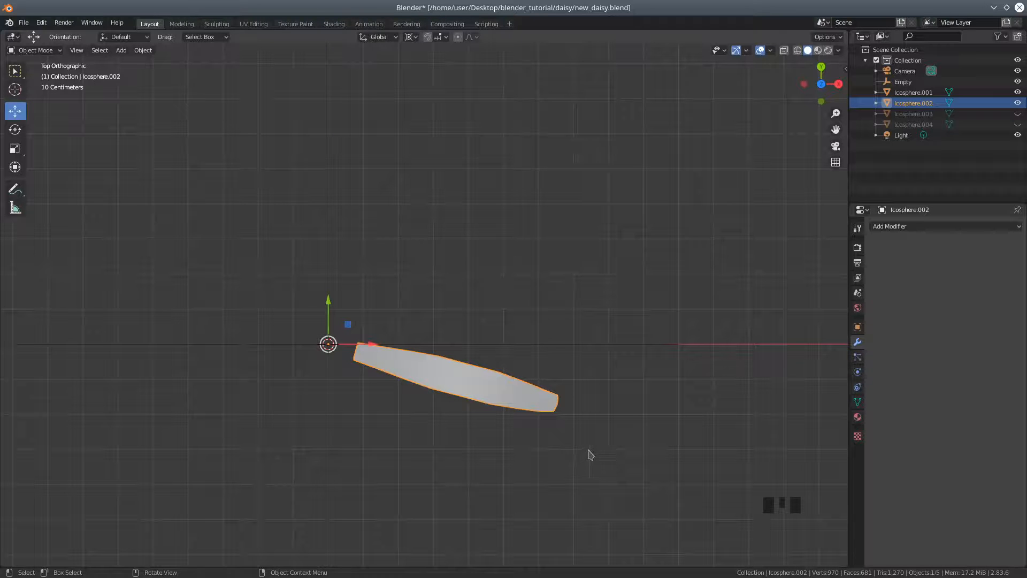
{"action": "key", "text": "r"}
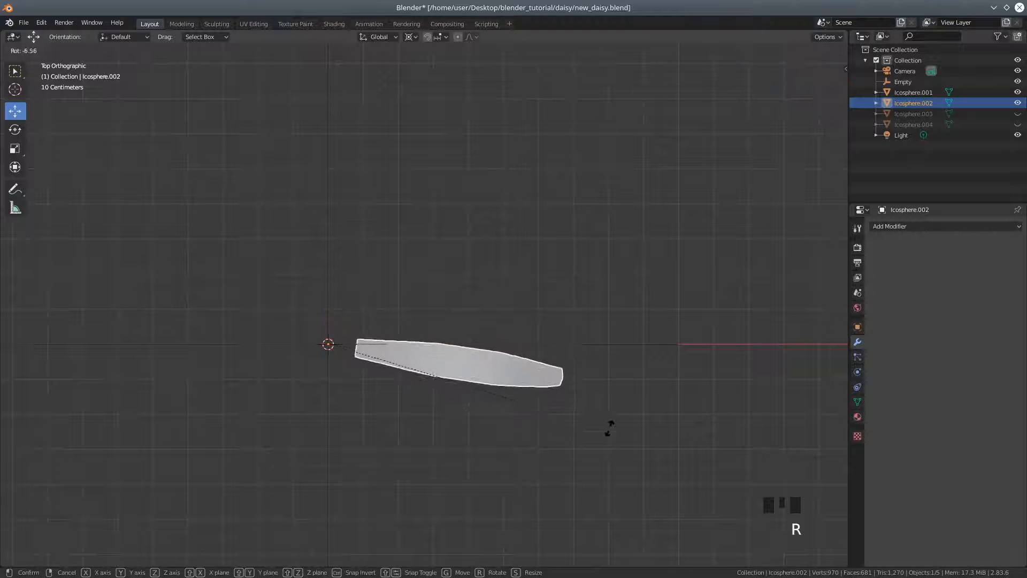
{"action": "left_click", "coordinate": [624, 386]}
{"action": "middle_click_drag", "start_coordinate": [539, 448], "coordinate": [502, 336]}
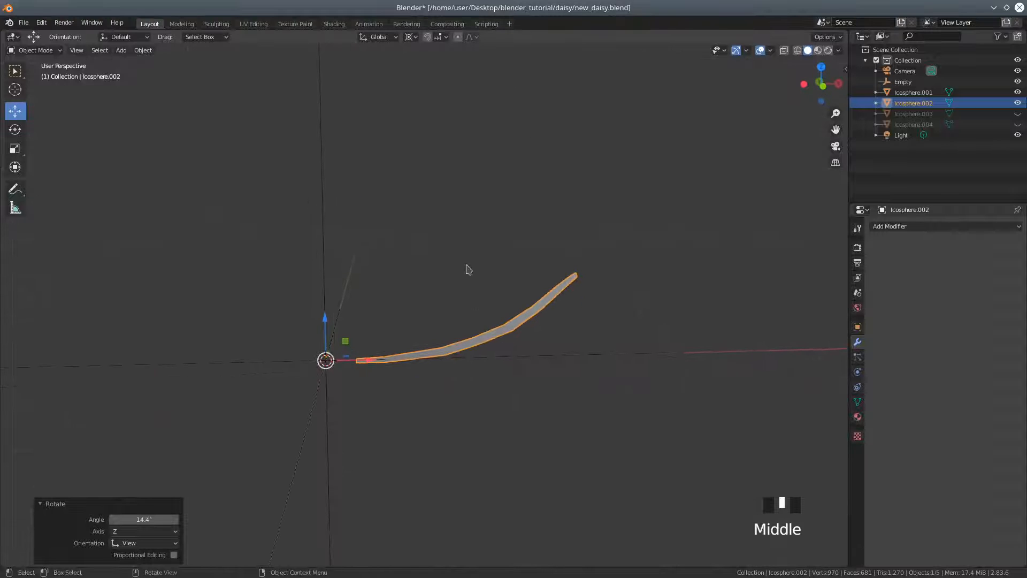
{"action": "key", "text": "KP_3"}
{"action": "key", "text": "KP_1"}
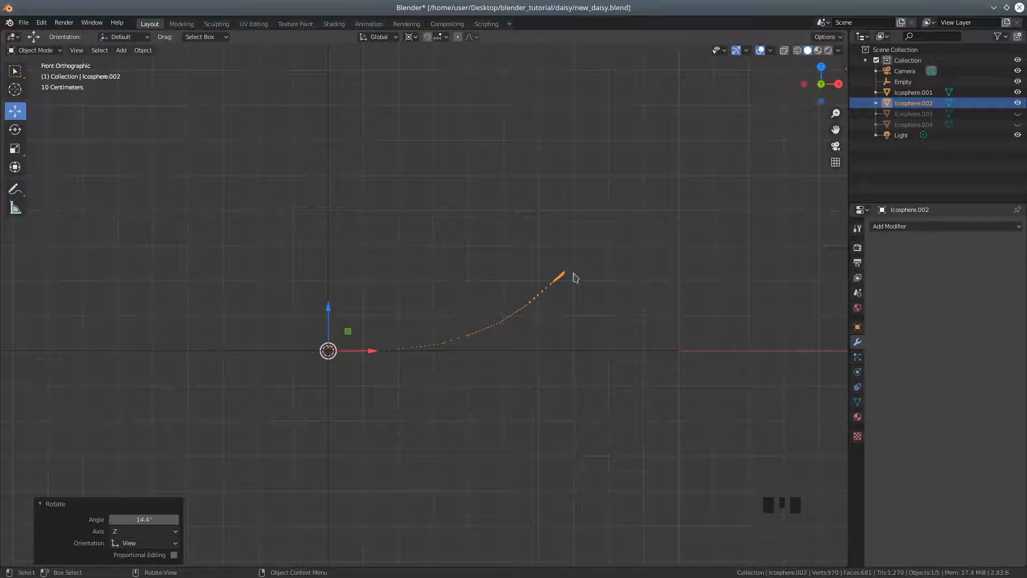
Rotate the petal about 50.7° in front view so it stands nearly upright
{"action": "key", "text": "r"}
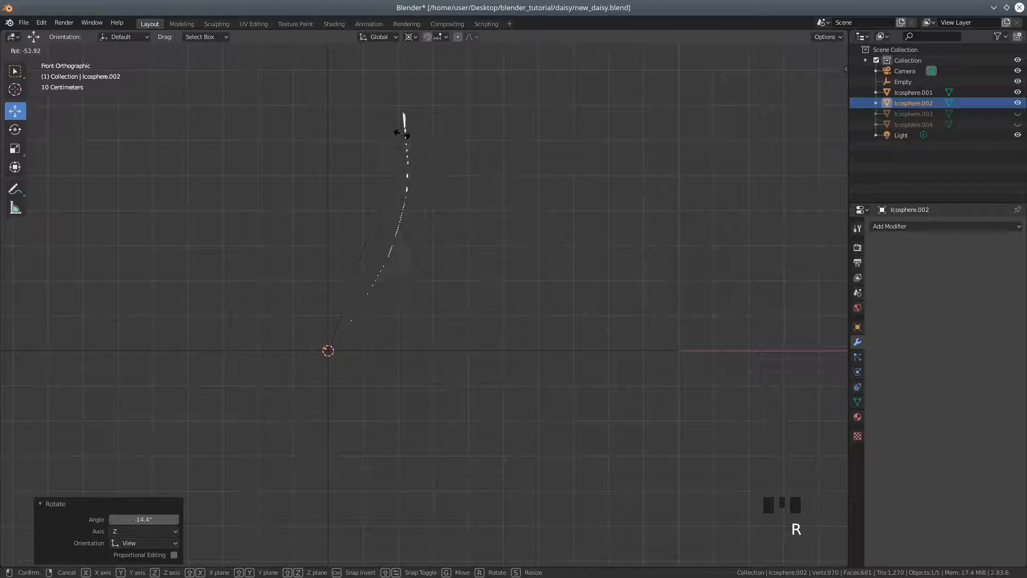
{"action": "left_click", "coordinate": [451, 196]}
{"action": "middle_click_drag", "start_coordinate": [451, 196], "coordinate": [505, 264]}
In Edit Mode, select the petal's whole linked mesh in vertex select mode and set the pivot point to Median Point
{"action": "left_click", "coordinate": [46, 52]}
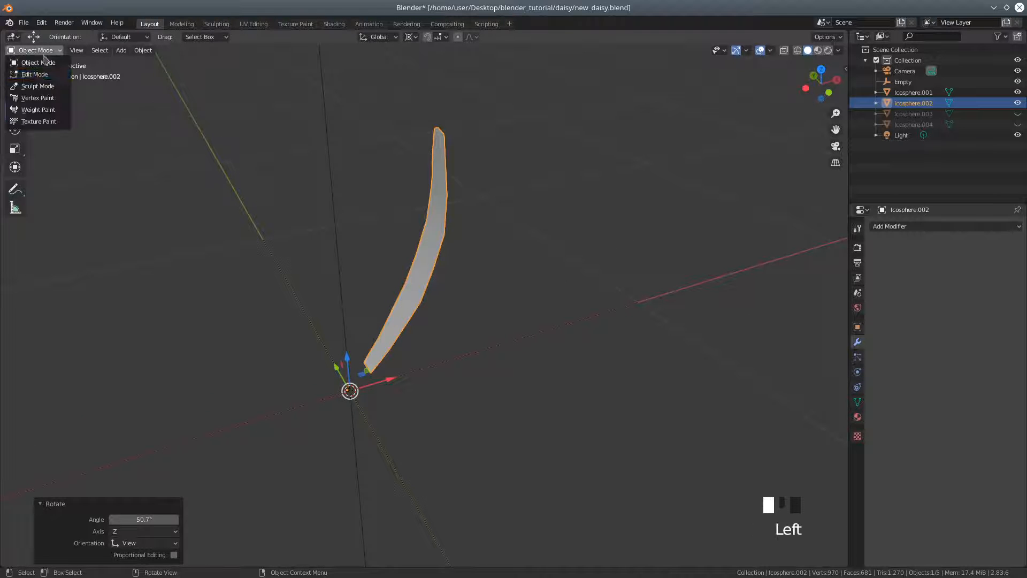
{"action": "left_click", "coordinate": [37, 74]}
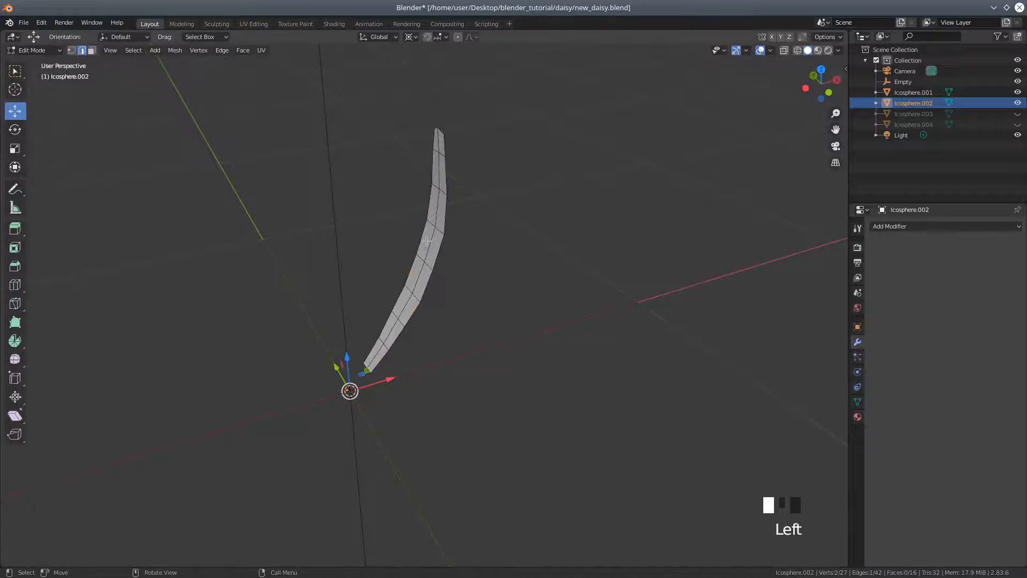
{"action": "key", "text": "l"}
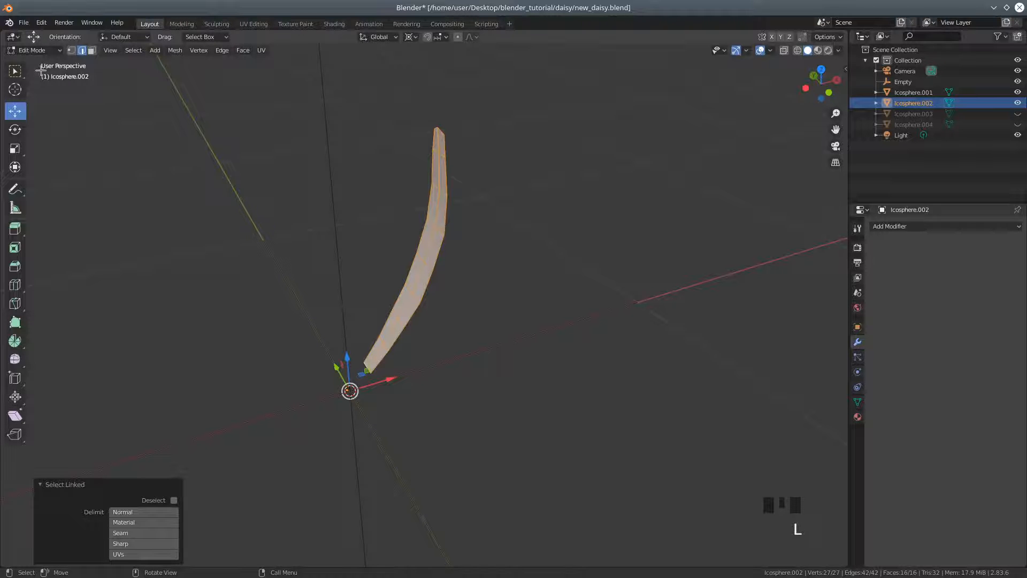
{"action": "middle_click_drag", "start_coordinate": [438, 373], "coordinate": [418, 369]}
{"action": "left_click", "coordinate": [71, 52]}
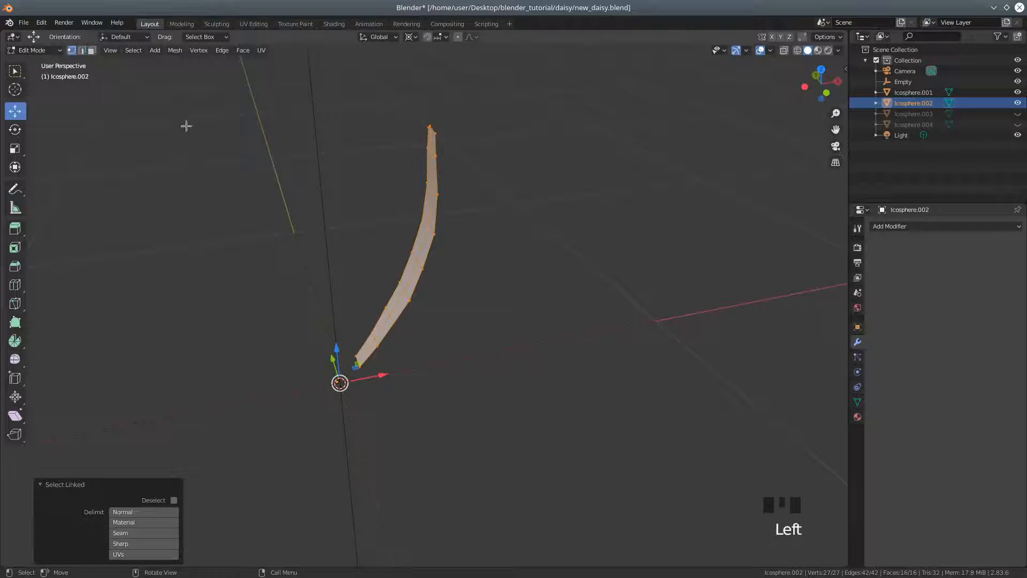
{"action": "left_click", "coordinate": [412, 37]}
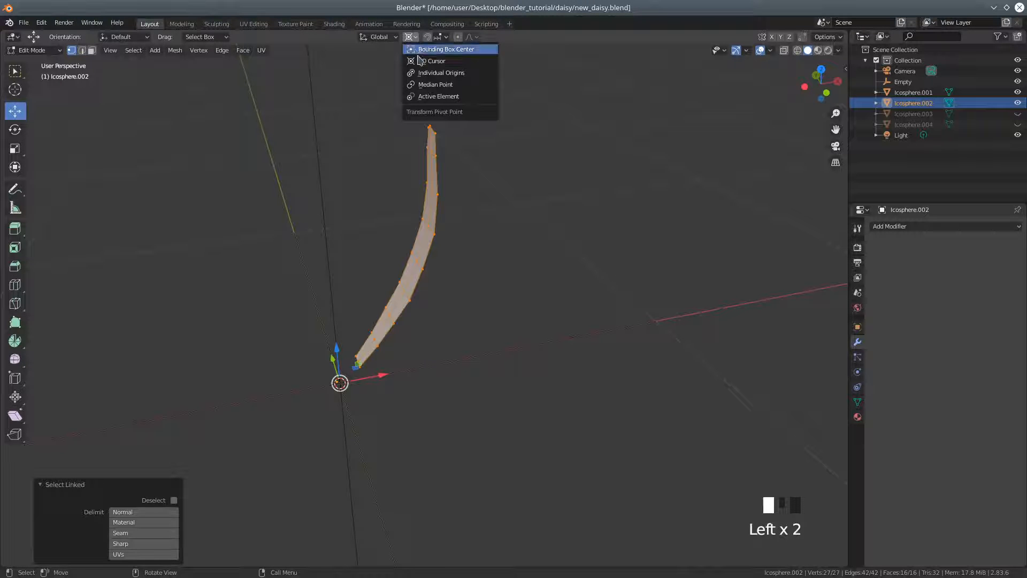
{"action": "left_click", "coordinate": [432, 85]}
Lower the whole petal mesh about 0.074 m along the Z axis
{"action": "middle_click_drag", "start_coordinate": [457, 260], "coordinate": [451, 282]}
{"action": "left_click_drag", "start_coordinate": [440, 256], "coordinate": [446, 249]}
{"action": "left_click_drag", "start_coordinate": [408, 219], "coordinate": [413, 252]}
{"action": "middle_click_drag", "start_coordinate": [498, 272], "coordinate": [435, 282]}
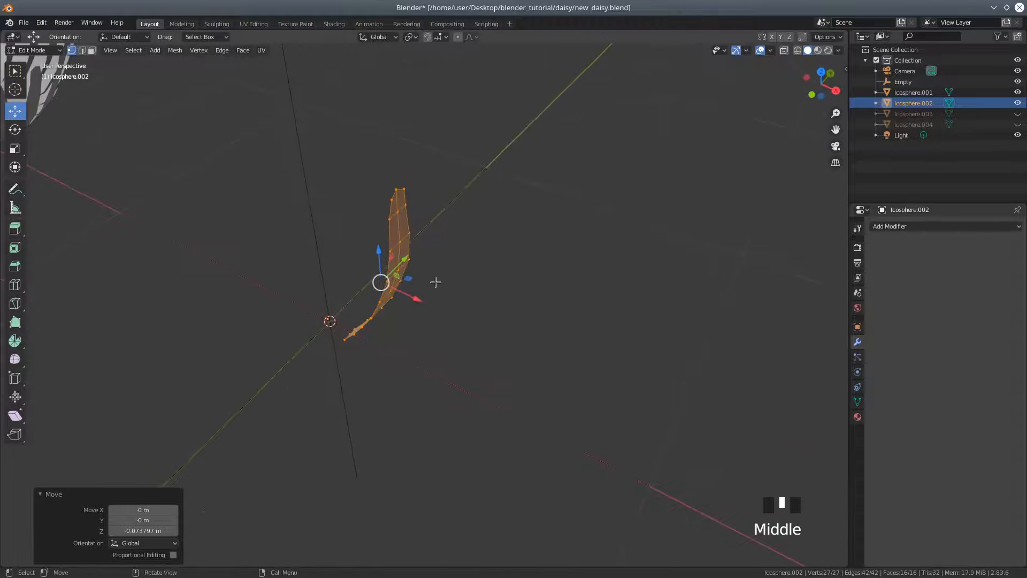
Select a vertex at the petal's tip and move it about -0.003 m along the X axis
{"action": "left_click", "coordinate": [395, 205]}
{"action": "left_click_drag", "start_coordinate": [416, 218], "coordinate": [419, 212]}
{"action": "middle_click_drag", "start_coordinate": [438, 245], "coordinate": [492, 224]}
{"action": "scroll", "coordinate": [463, 245], "scroll_direction": "up", "scroll_amount": 1}
{"action": "scroll", "coordinate": [464, 246], "scroll_direction": "up", "scroll_amount": 1}
{"action": "middle_click_drag", "start_coordinate": [483, 109], "coordinate": [437, 335], "text": "shift"}
{"action": "scroll", "coordinate": [438, 332], "scroll_direction": "up", "scroll_amount": 1}
{"action": "middle_click_drag", "start_coordinate": [466, 298], "coordinate": [424, 316]}
{"action": "left_click", "coordinate": [337, 335]}
{"action": "left_click_drag", "start_coordinate": [375, 338], "coordinate": [376, 337]}
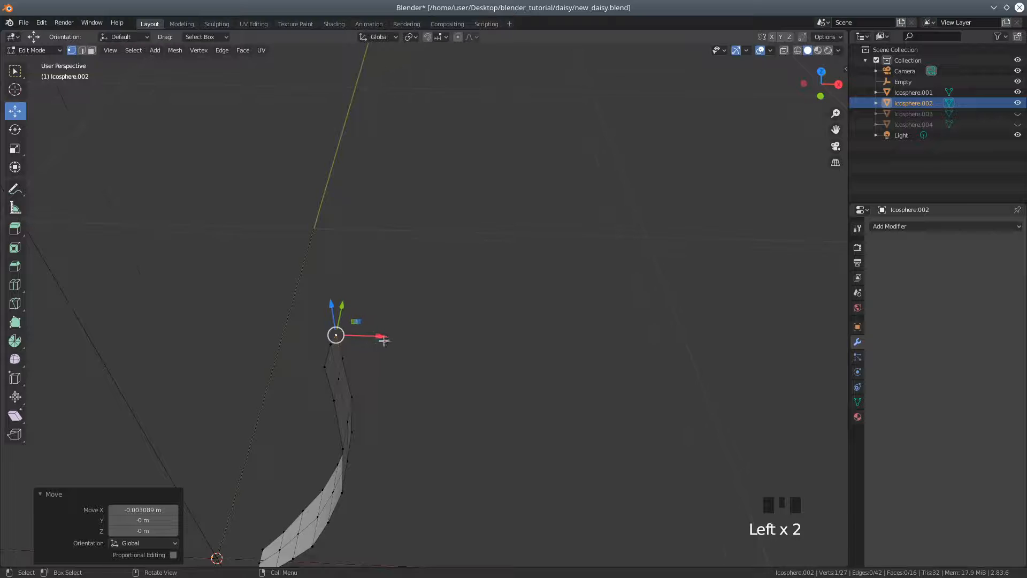
Move the neighbouring vertex just below the petal's tip about 0.0037 m along the X axis
{"action": "scroll", "coordinate": [390, 342], "scroll_direction": "down", "scroll_amount": 1}
{"action": "mouse_move", "coordinate": [391, 342]}
{"action": "middle_mouse_down"}
{"action": "mouse_move", "coordinate": [483, 323]}
{"action": "mouse_move", "coordinate": [476, 301]}
{"action": "mouse_move", "coordinate": [413, 296]}
{"action": "mouse_move", "coordinate": [409, 334]}
{"action": "mouse_move", "coordinate": [395, 342]}
{"action": "middle_mouse_up"}
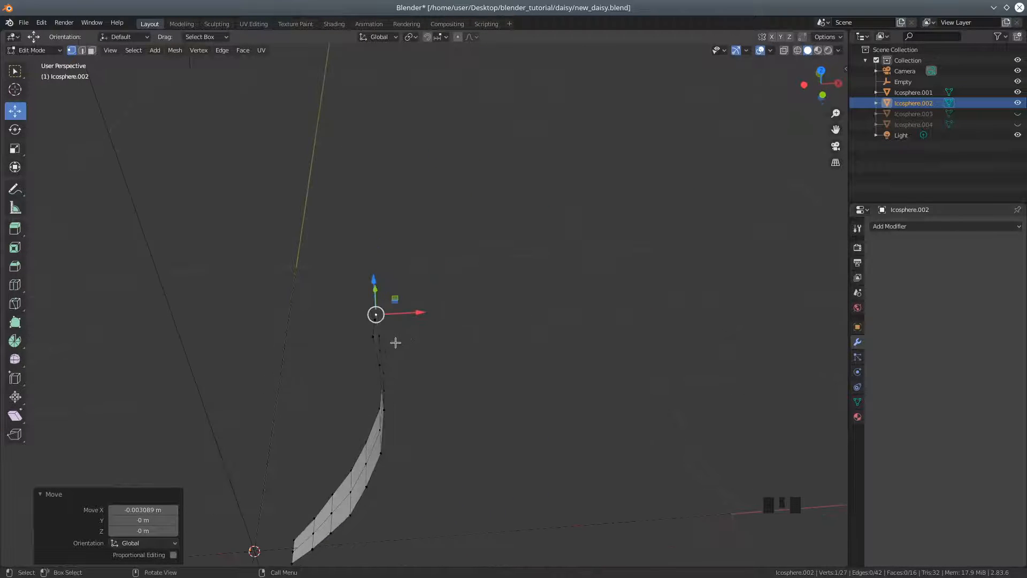
{"action": "left_click", "coordinate": [373, 338]}
{"action": "left_click_drag", "start_coordinate": [416, 335], "coordinate": [421, 335]}
{"action": "scroll", "coordinate": [421, 335], "scroll_direction": "down", "scroll_amount": 3}
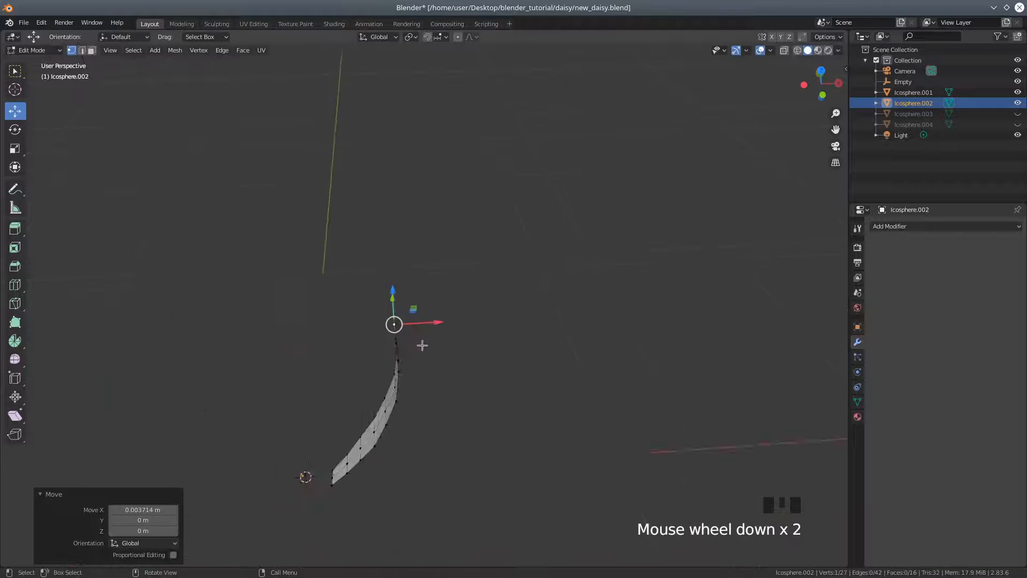
{"action": "middle_click_drag", "start_coordinate": [417, 390], "coordinate": [433, 369]}
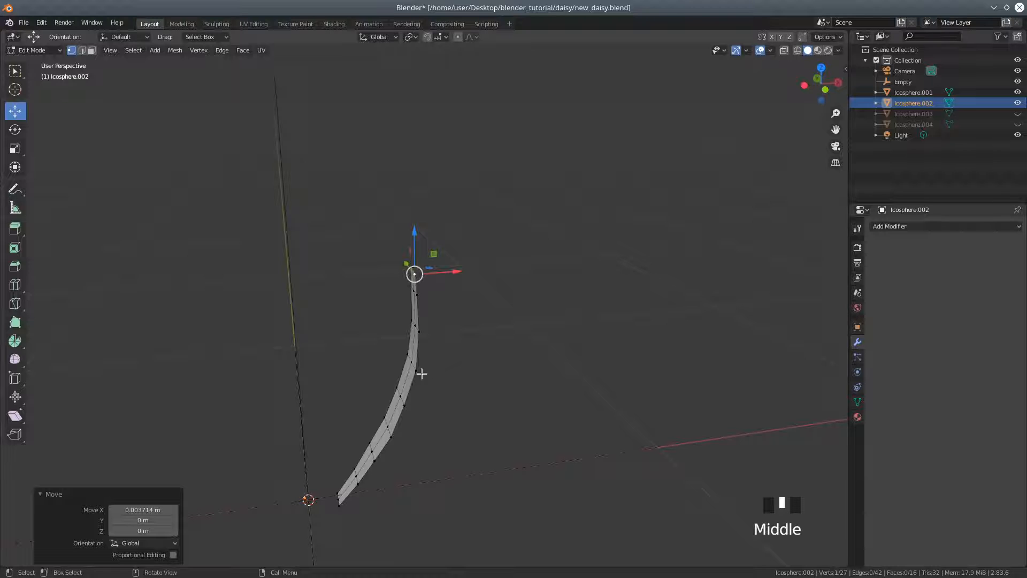
Select the petal's whole linked mesh and scale it uniformly to about 0.677 around the 3D Cursor
{"action": "left_click", "coordinate": [399, 404]}
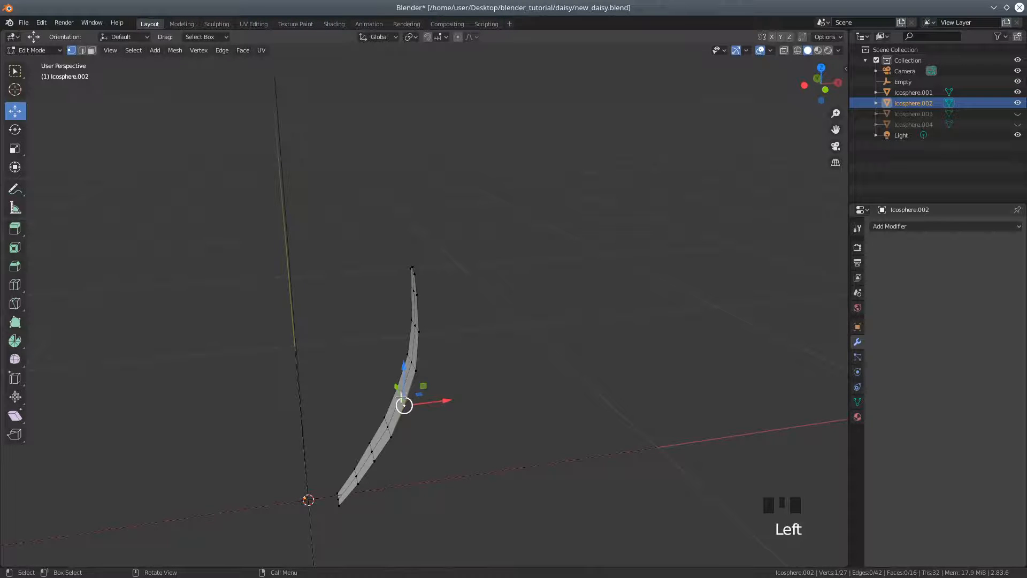
{"action": "key", "text": "l"}
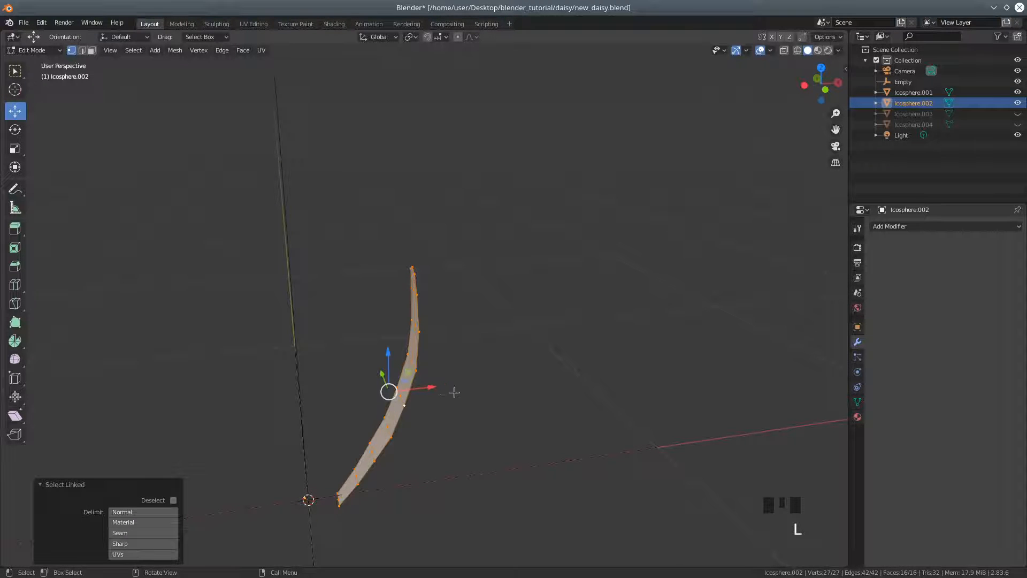
{"action": "left_click", "coordinate": [413, 39]}
{"action": "left_click", "coordinate": [421, 74]}
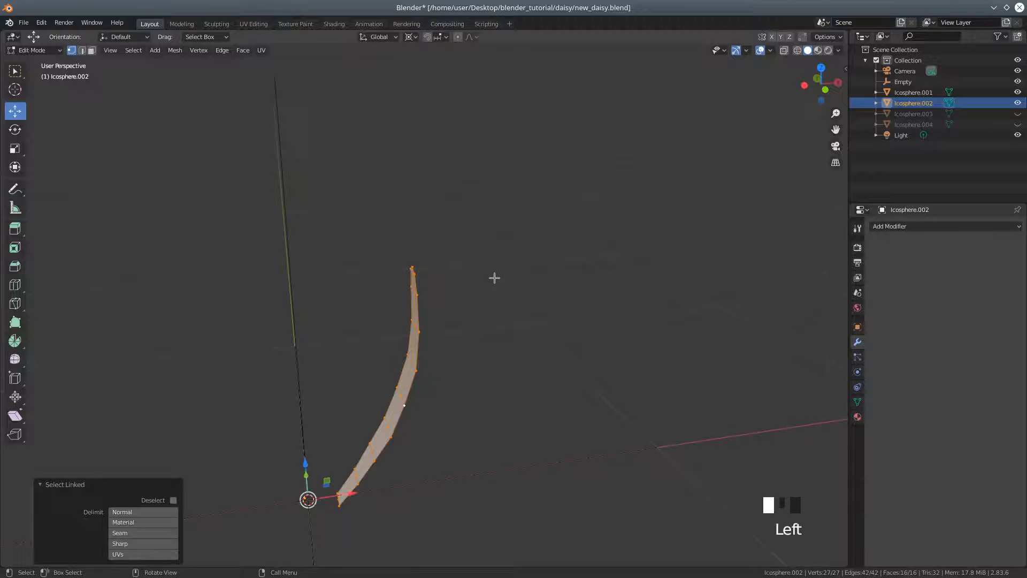
{"action": "key", "text": "s"}
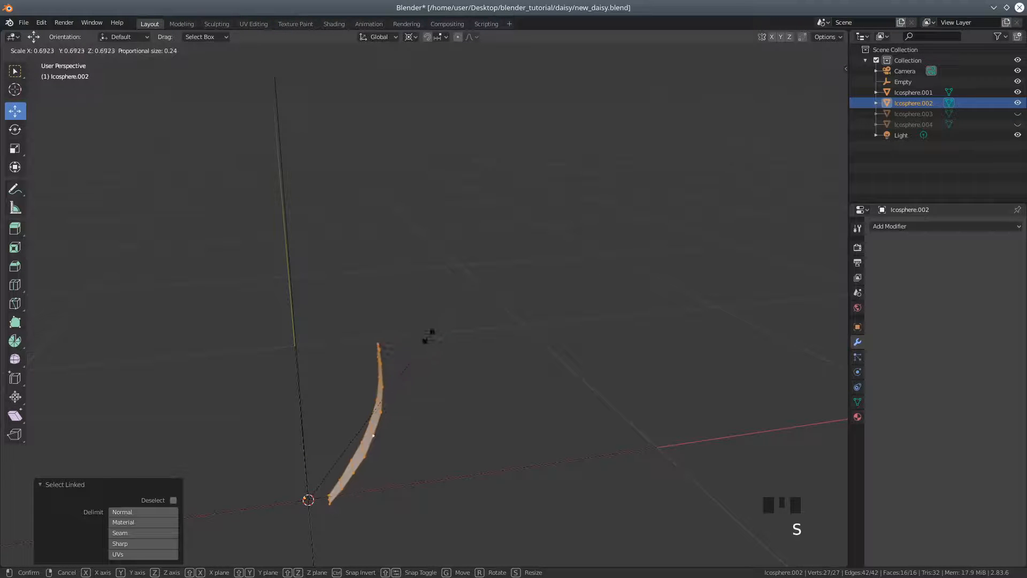
{"action": "left_click", "coordinate": [432, 336]}
Narrow the petal by scaling its mesh to about 0.808 along the Y axis
{"action": "middle_click_drag", "start_coordinate": [441, 347], "coordinate": [525, 339]}
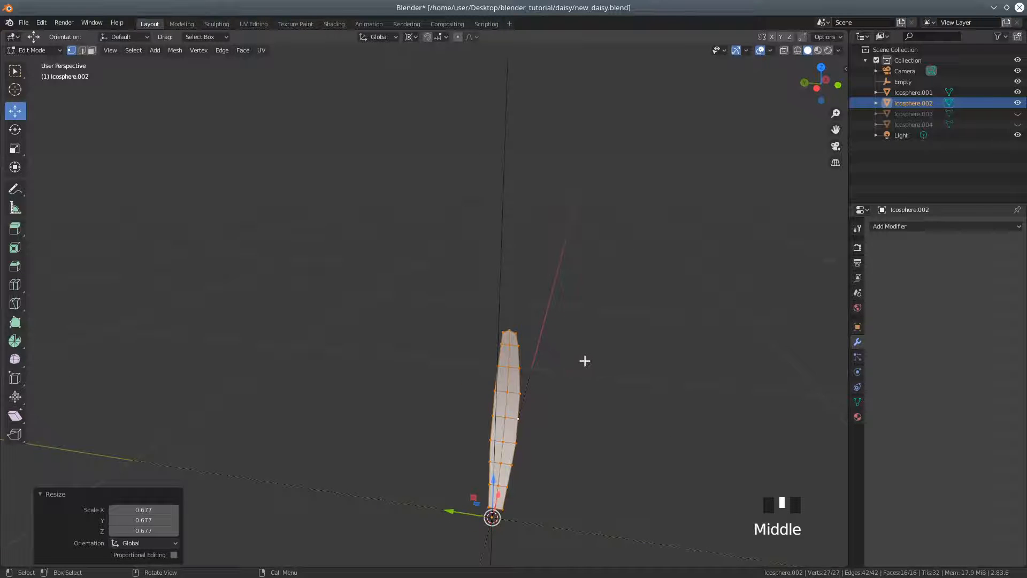
{"action": "key", "text": "y"}
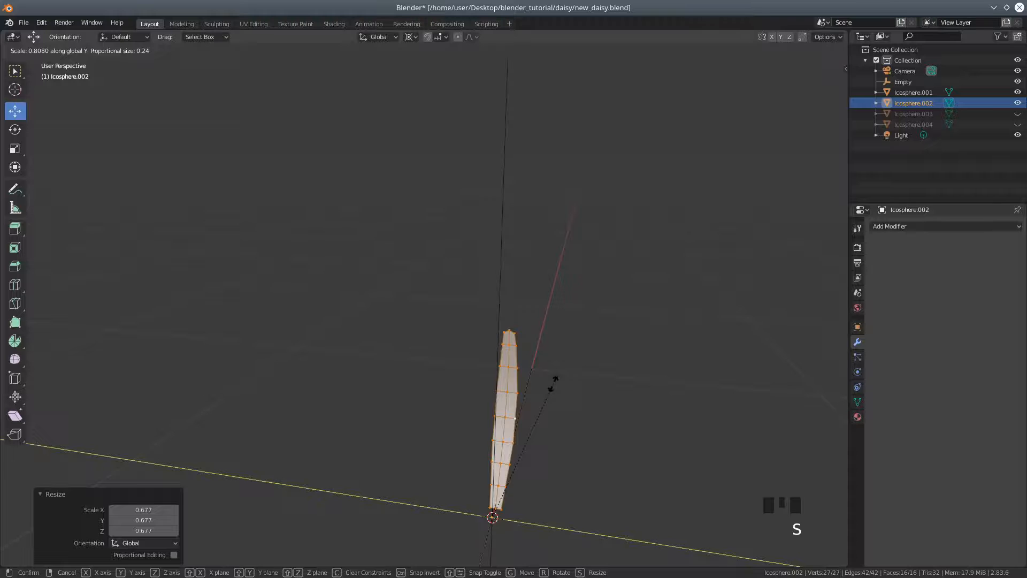
{"action": "left_click", "coordinate": [554, 383]}
Return the petal to Object Mode and apply all of its transforms
{"action": "middle_click_drag", "start_coordinate": [647, 387], "coordinate": [517, 381]}
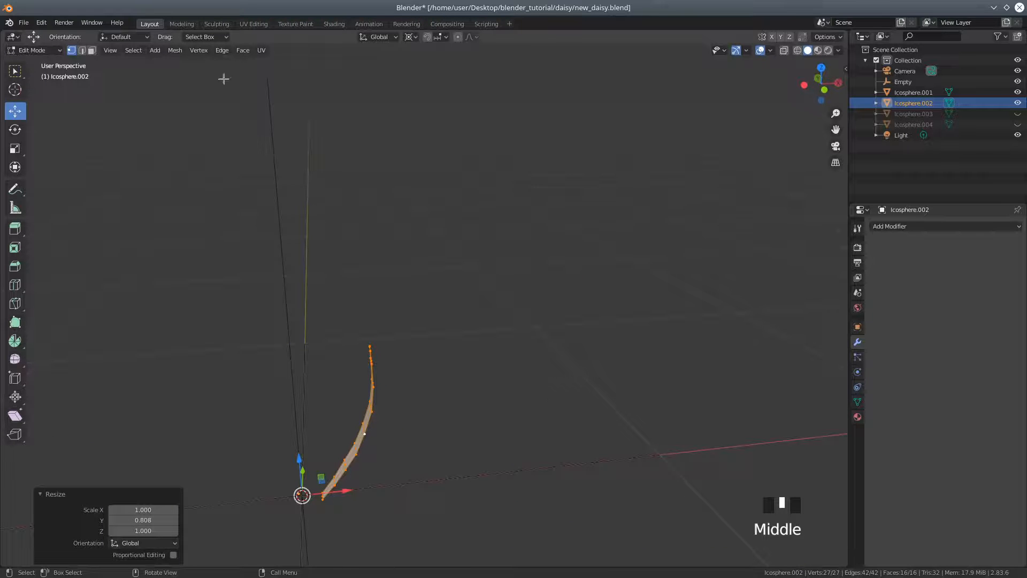
{"action": "left_click", "coordinate": [38, 50]}
{"action": "left_click", "coordinate": [31, 63]}
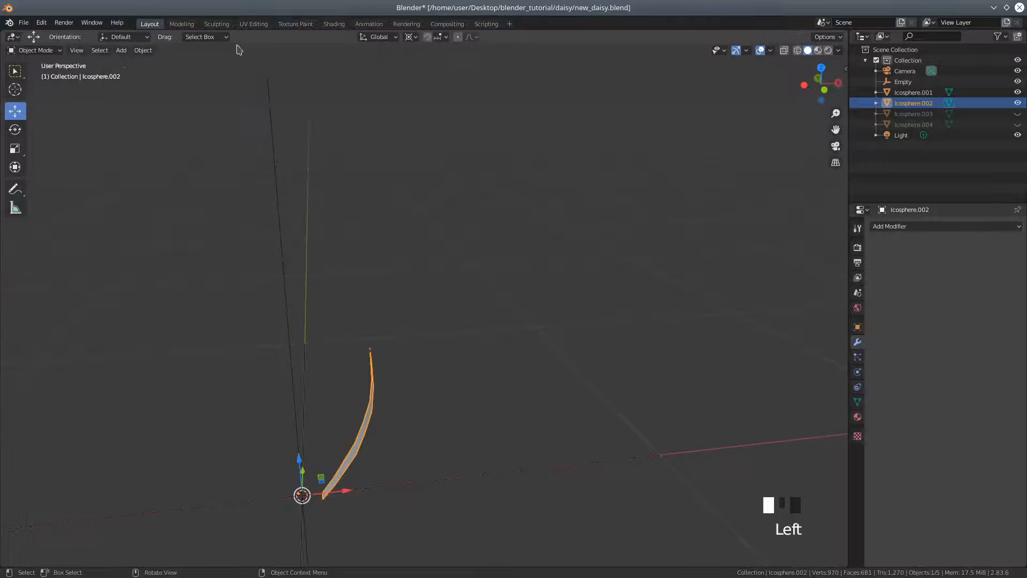
{"action": "left_click", "coordinate": [150, 50]}
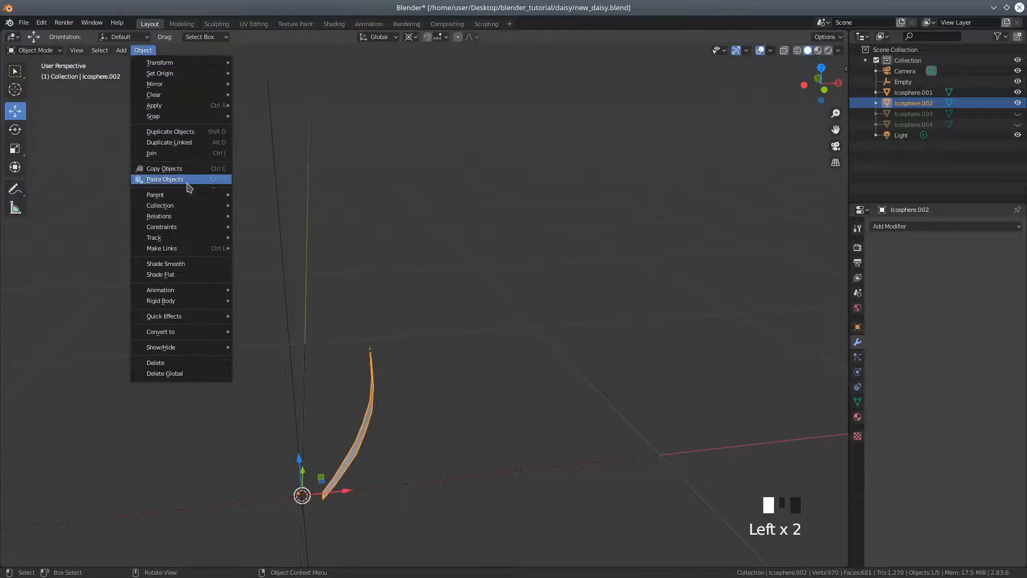
{"action": "mouse_move", "coordinate": [162, 79]}
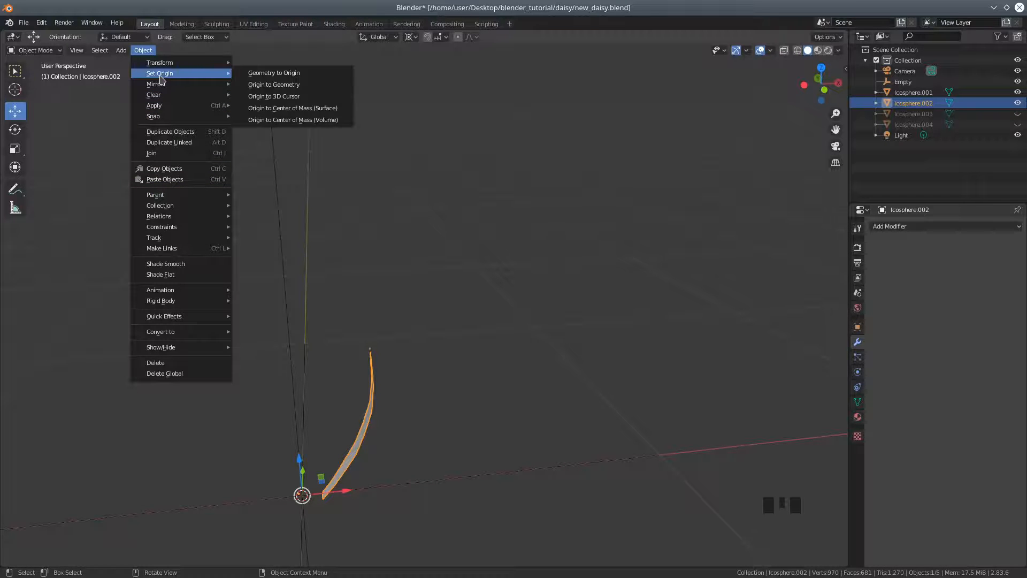
{"action": "mouse_move", "coordinate": [157, 109]}
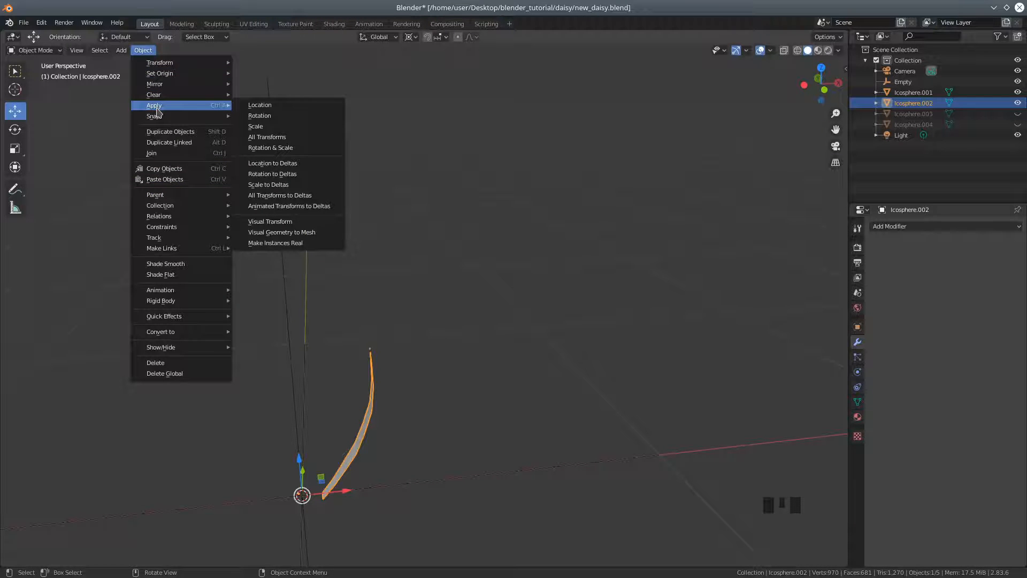
{"action": "left_click", "coordinate": [256, 139]}
{"action": "mouse_move", "coordinate": [376, 249]}
{"action": "middle_mouse_down"}
{"action": "mouse_move", "coordinate": [408, 247]}
{"action": "mouse_move", "coordinate": [374, 273]}
{"action": "mouse_move", "coordinate": [389, 247]}
{"action": "middle_mouse_up"}
{"action": "scroll", "coordinate": [389, 257], "scroll_direction": "down", "scroll_amount": 2}
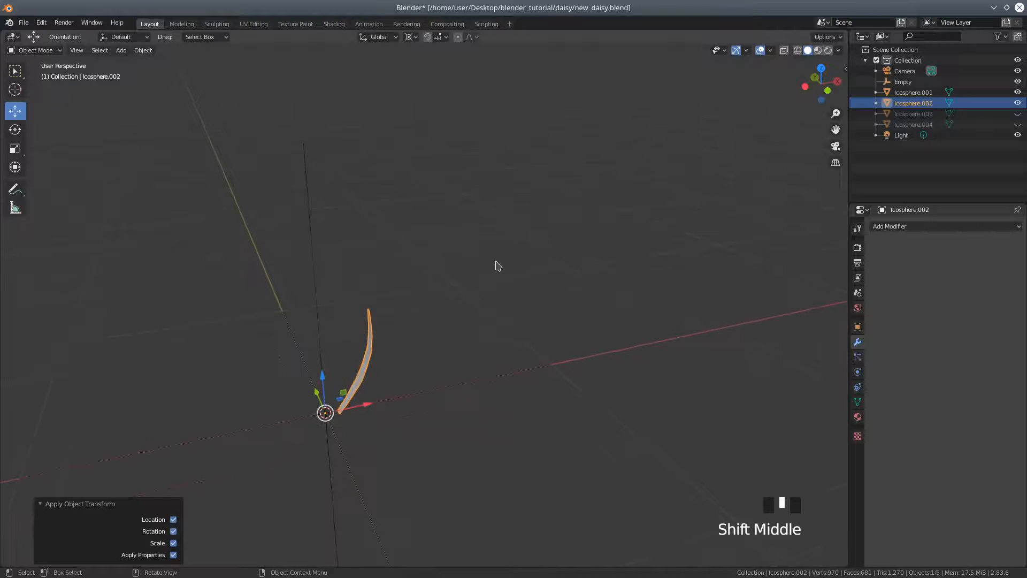
Add an Array modifier to the petal with a count of 24, replacing the relative offset with an object offset using Empty
{"action": "left_click", "coordinate": [890, 228]}
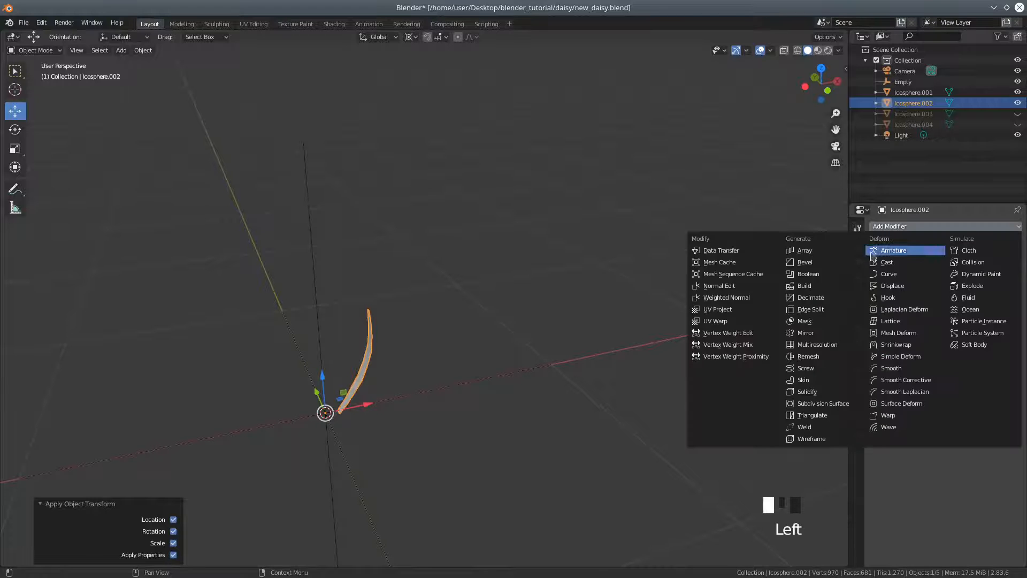
{"action": "left_click", "coordinate": [807, 250]}
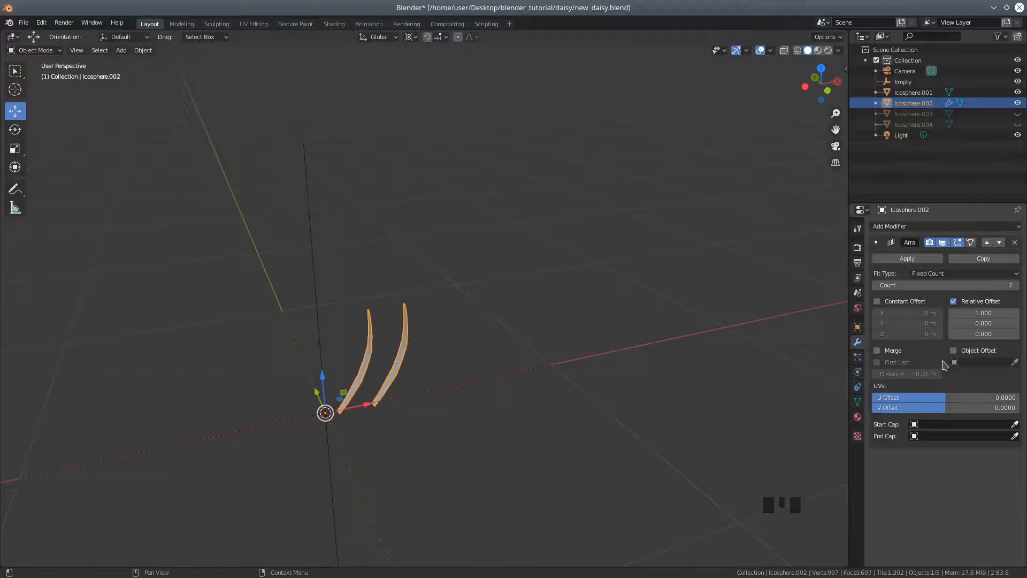
{"action": "left_click", "coordinate": [955, 301]}
{"action": "left_click", "coordinate": [954, 350]}
{"action": "left_click", "coordinate": [1015, 362]}
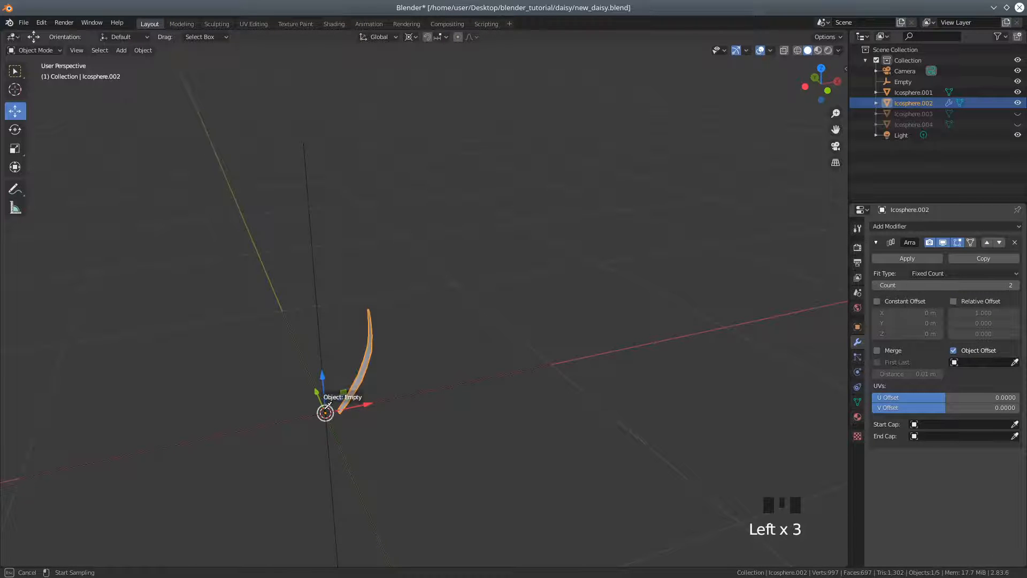
{"action": "left_click", "coordinate": [327, 405]}
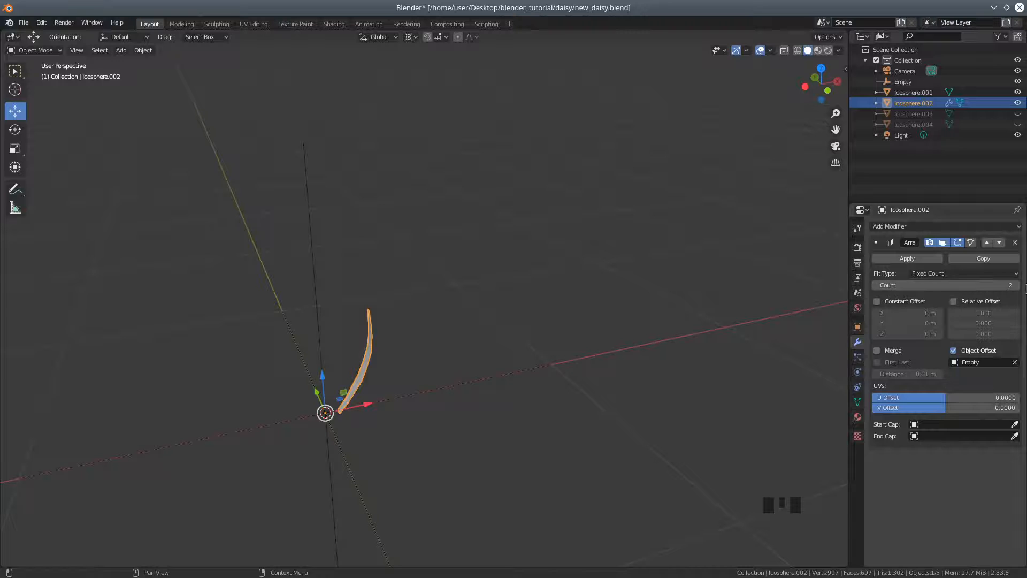
{"action": "left_click_drag", "start_coordinate": [991, 286], "coordinate": [1006, 285]}
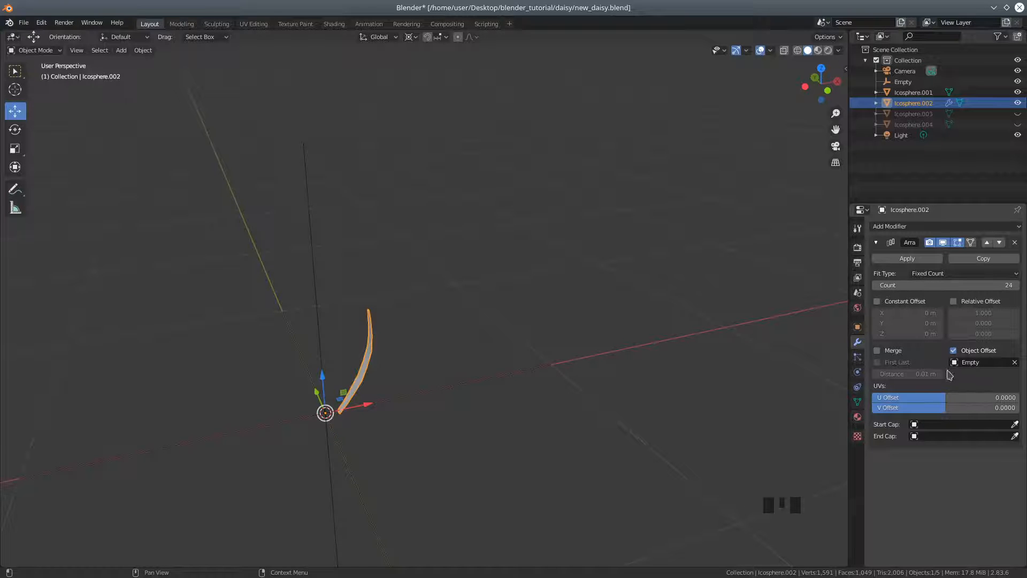
Rotate the petal 15° around the global Z axis to spread the array copies into a full ring
{"action": "scroll", "coordinate": [627, 347], "scroll_direction": "down", "scroll_amount": 2}
{"action": "mouse_move", "coordinate": [626, 348]}
{"action": "middle_mouse_down"}
{"action": "mouse_move", "coordinate": [638, 354]}
{"action": "mouse_move", "coordinate": [630, 368]}
{"action": "middle_mouse_up"}
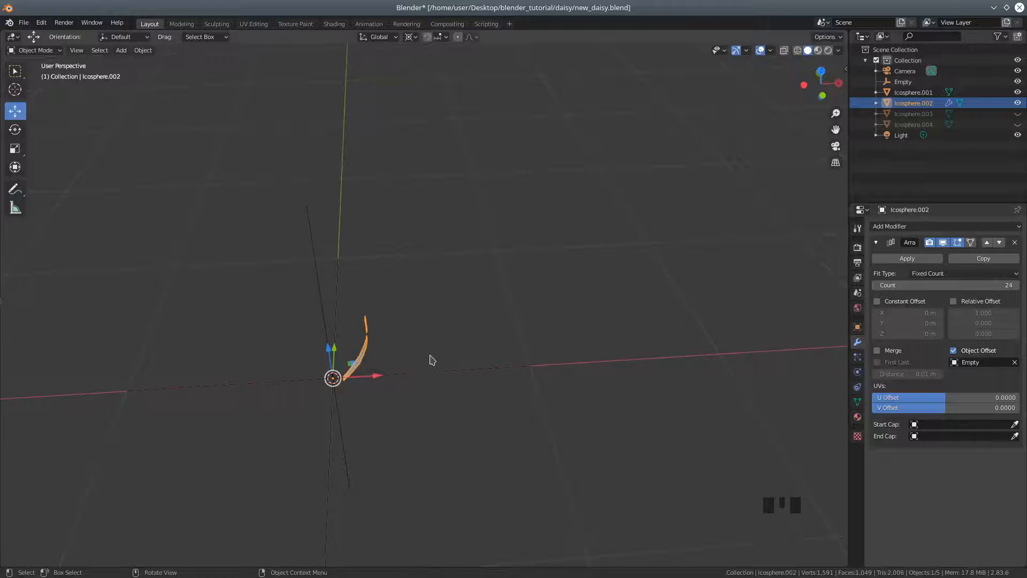
{"action": "key", "text": "r"}
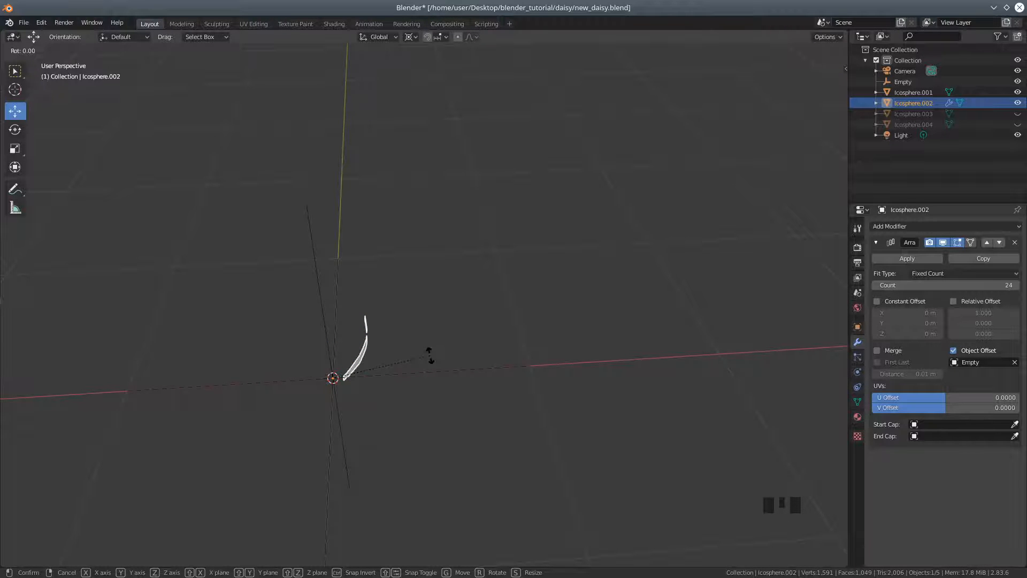
{"action": "key", "text": "z"}
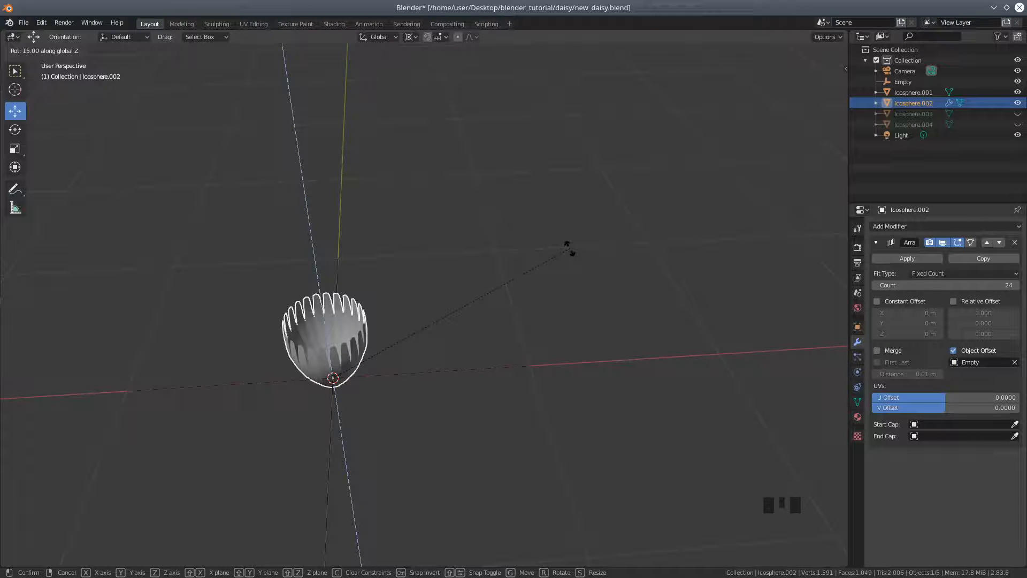
{"action": "left_click", "coordinate": [568, 247]}
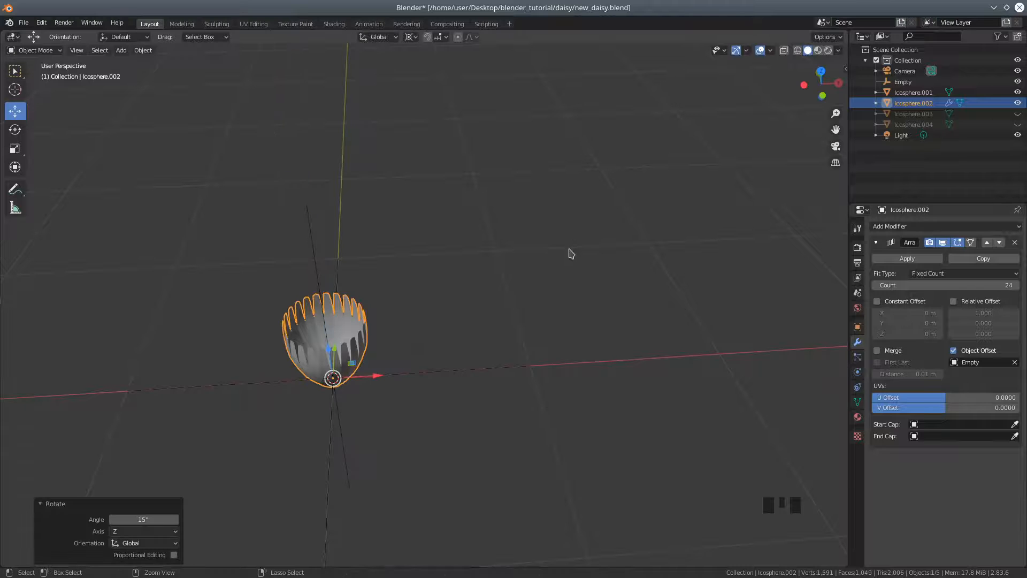
{"action": "middle_click_drag", "start_coordinate": [385, 427], "coordinate": [449, 417]}
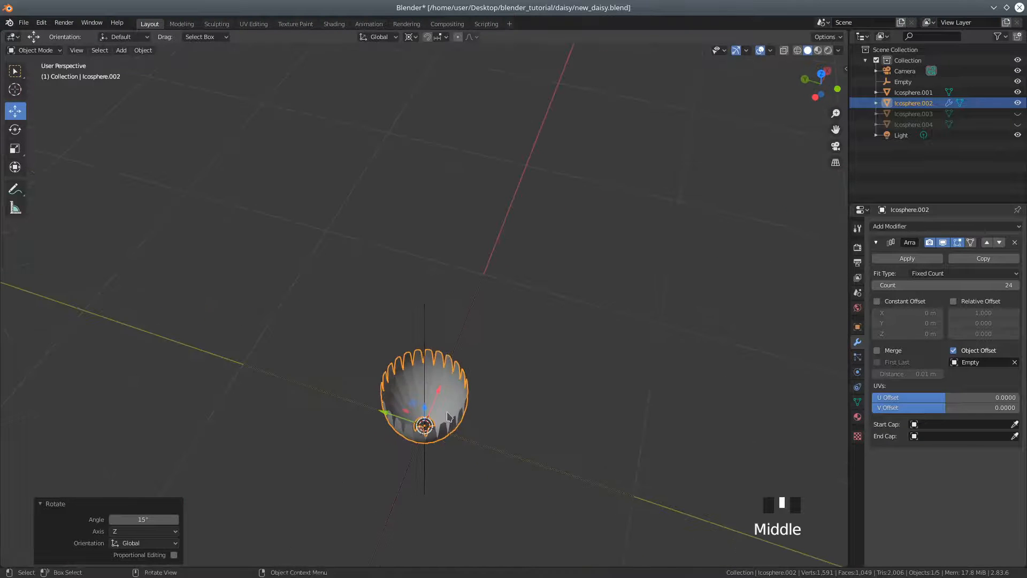
Enter Edit Mode on the petal and rotate its mesh about 14.4° in top view to align it with the X axis
{"action": "left_click", "coordinate": [32, 50]}
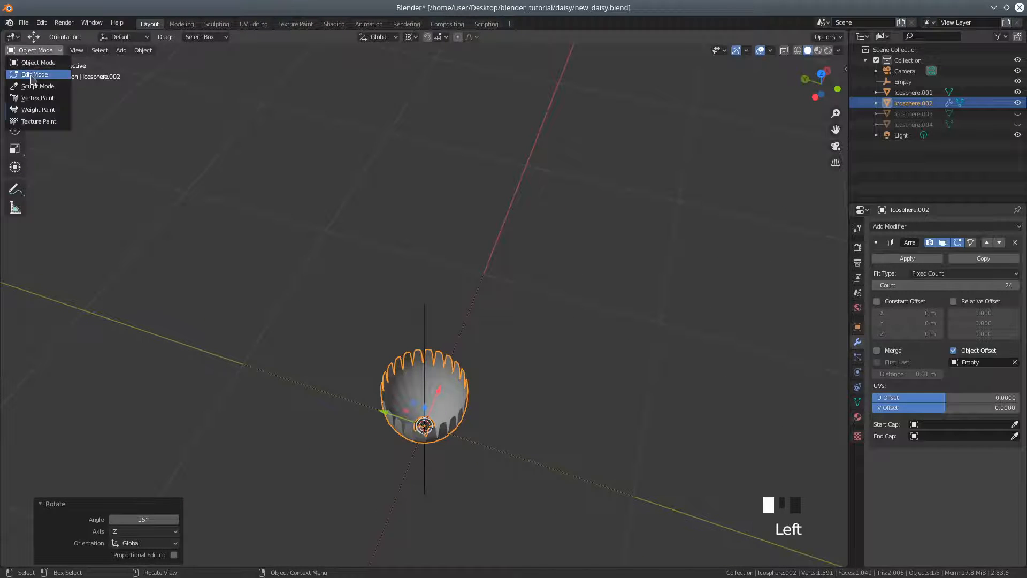
{"action": "left_click", "coordinate": [33, 74]}
{"action": "scroll", "coordinate": [510, 465], "scroll_direction": "up", "scroll_amount": 2}
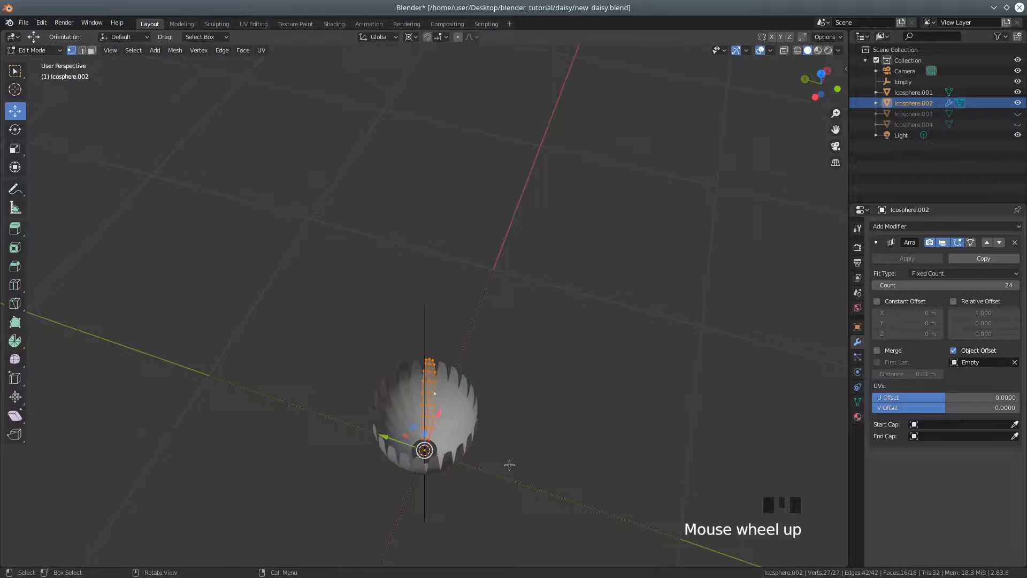
{"action": "middle_click_drag", "start_coordinate": [569, 436], "coordinate": [578, 464]}
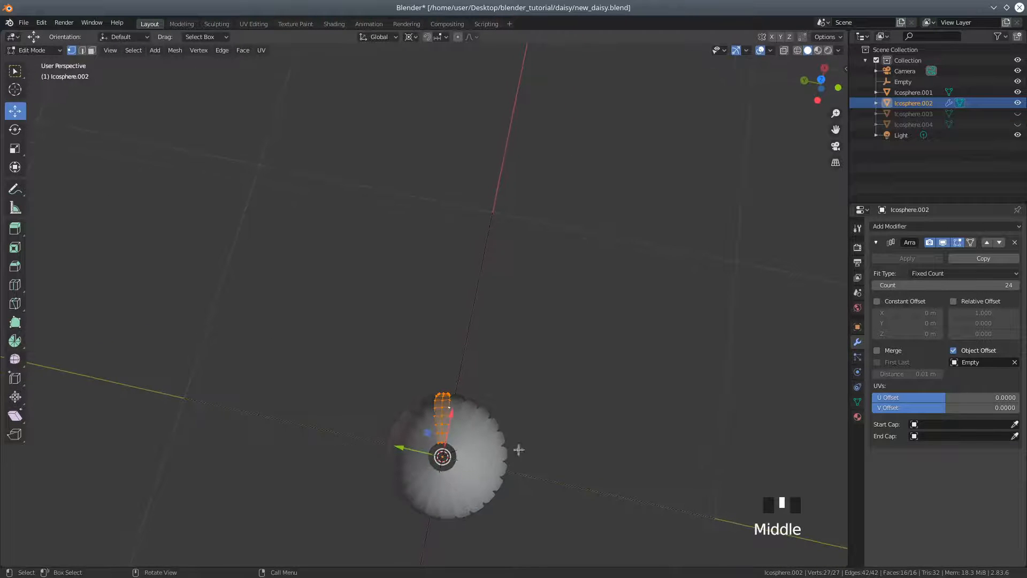
{"action": "key", "text": "KP_3"}
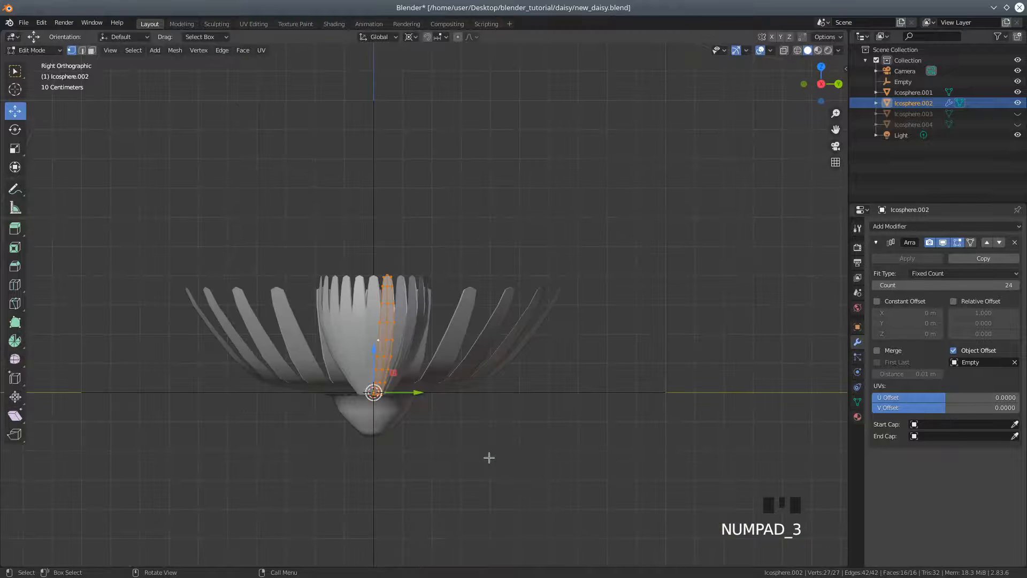
{"action": "key", "text": "KP_7"}
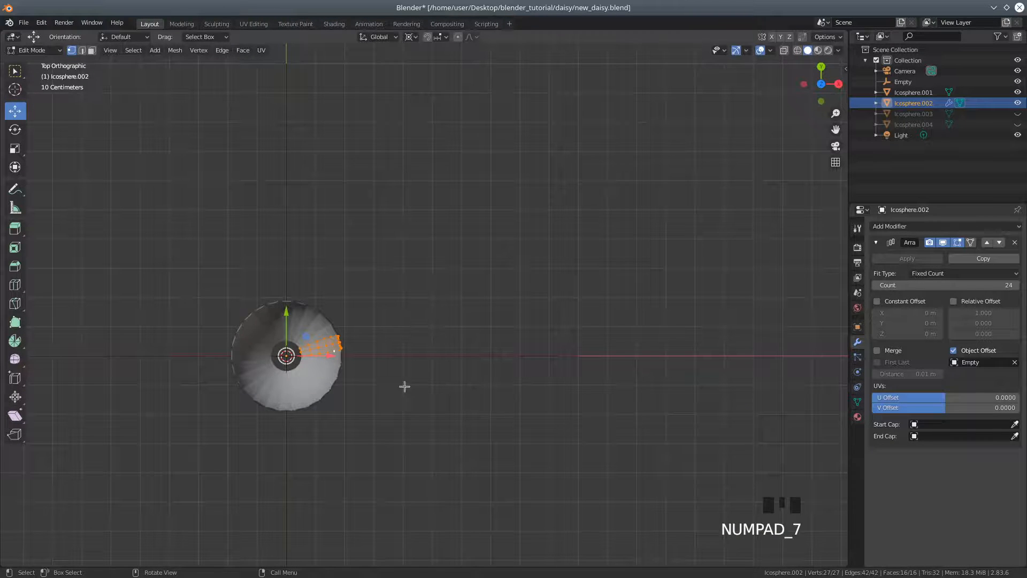
{"action": "scroll", "coordinate": [386, 432], "scroll_direction": "up", "scroll_amount": 4}
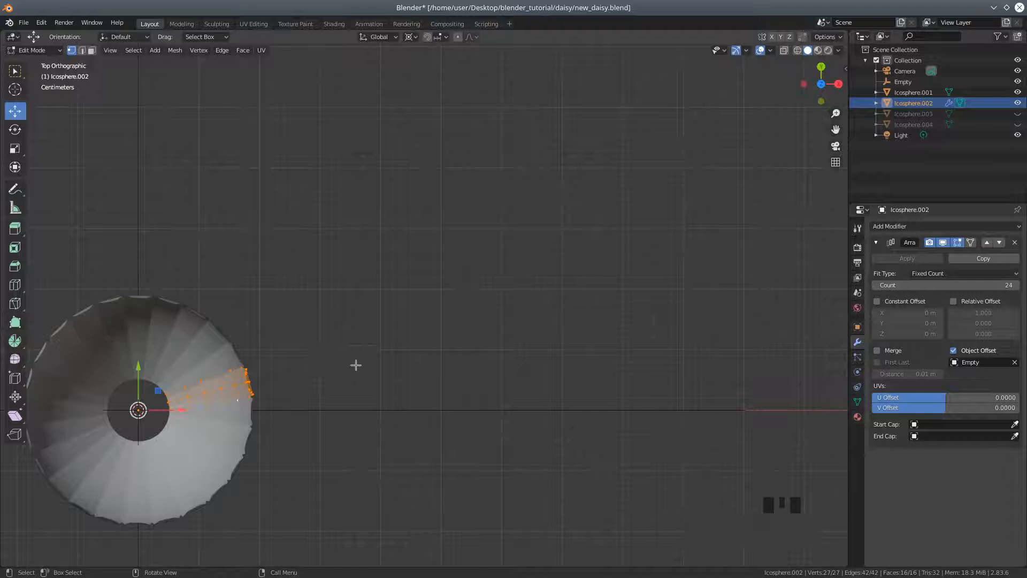
{"action": "key", "text": "r"}
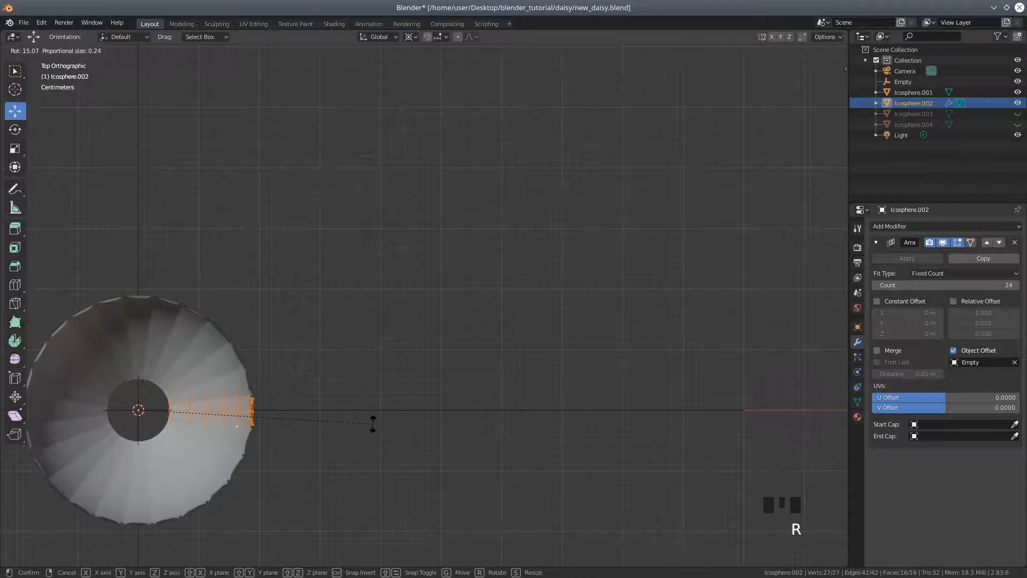
{"action": "left_click", "coordinate": [374, 421]}
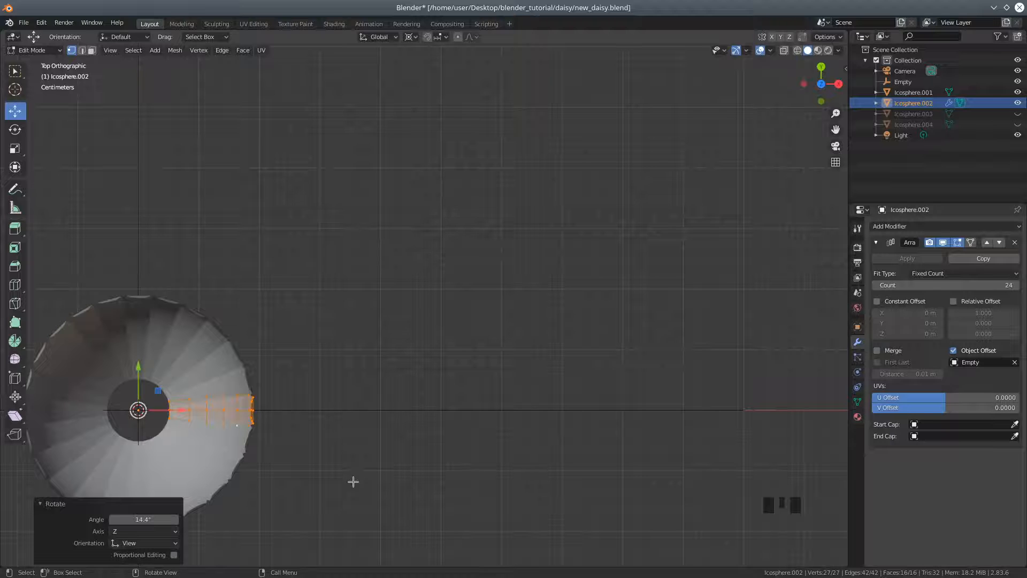
Narrow the petal mesh by scaling it to about 0.625 along the Y axis
{"action": "key", "text": "s"}
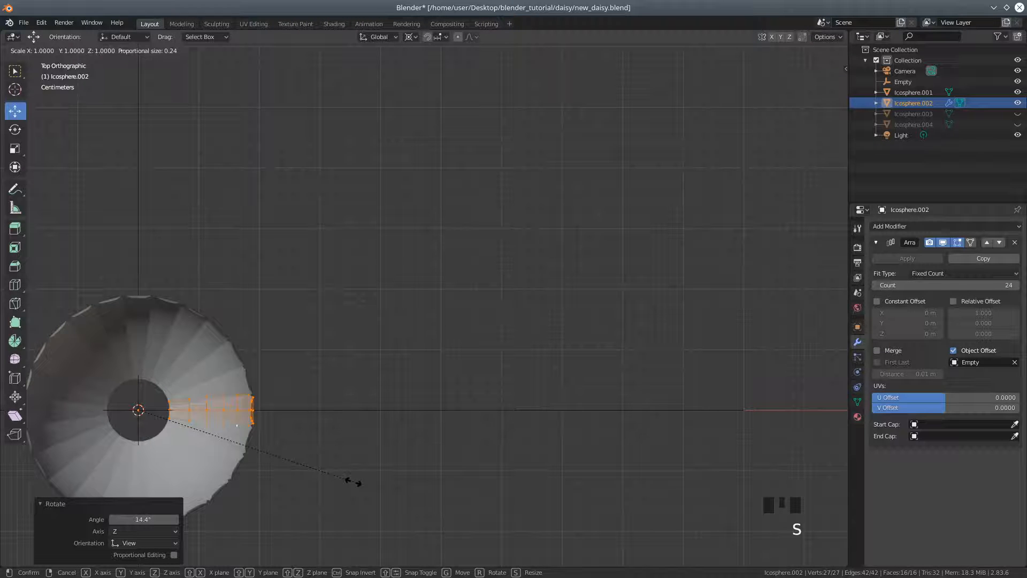
{"action": "key", "text": "y"}
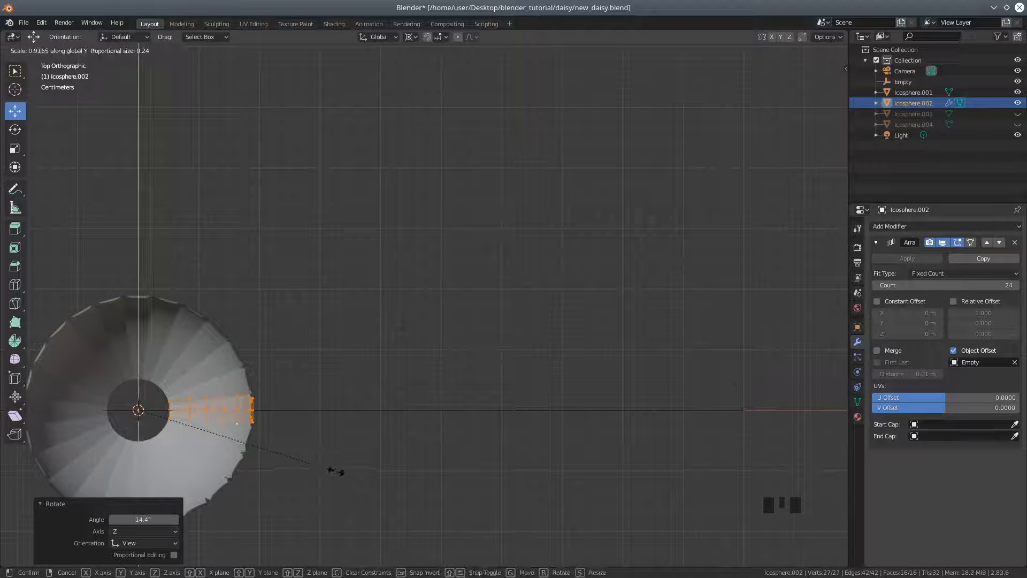
{"action": "left_click", "coordinate": [281, 413]}
Shorten the petal mesh by scaling it to about 0.8 along the Z axis
{"action": "middle_click_drag", "start_coordinate": [321, 486], "coordinate": [326, 410]}
{"action": "scroll", "coordinate": [316, 415], "scroll_direction": "down", "scroll_amount": 3}
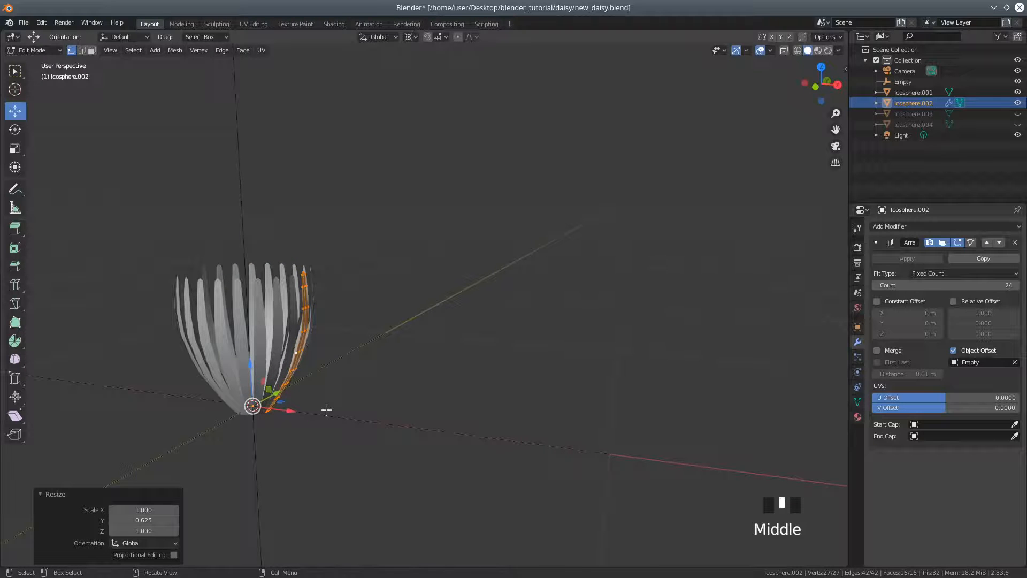
{"action": "key", "text": "s"}
{"action": "key", "text": "z"}
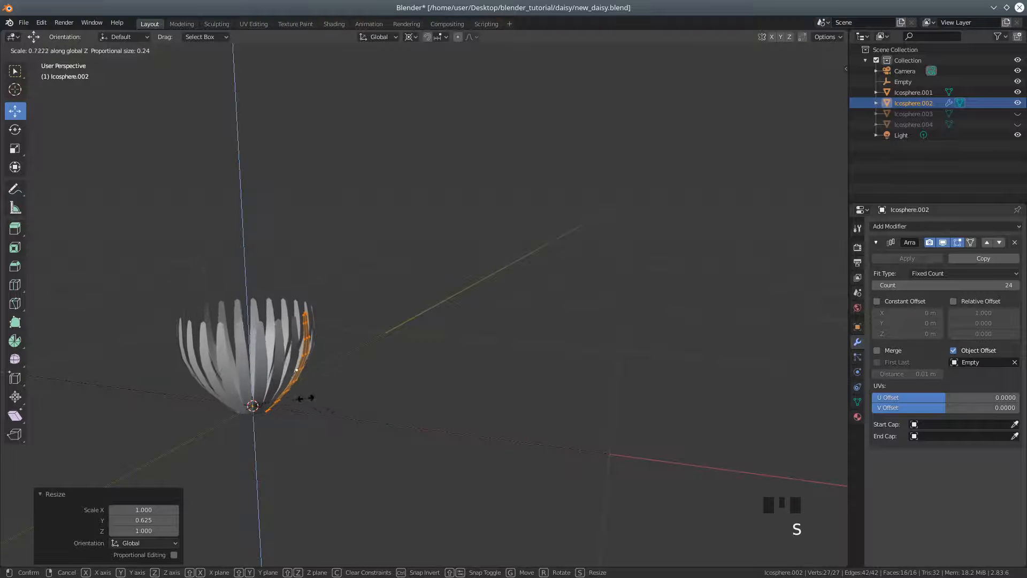
{"action": "left_click", "coordinate": [307, 403]}
Widen the petal mesh slightly by scaling it to about 1.159 along the Y axis
{"action": "middle_click_drag", "start_coordinate": [308, 404], "coordinate": [400, 444]}
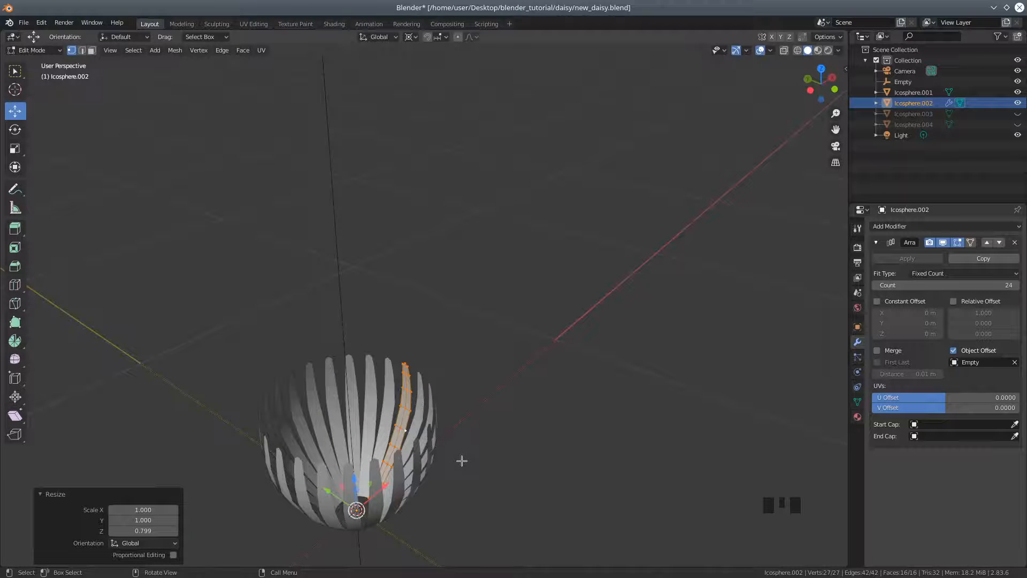
{"action": "key", "text": "s"}
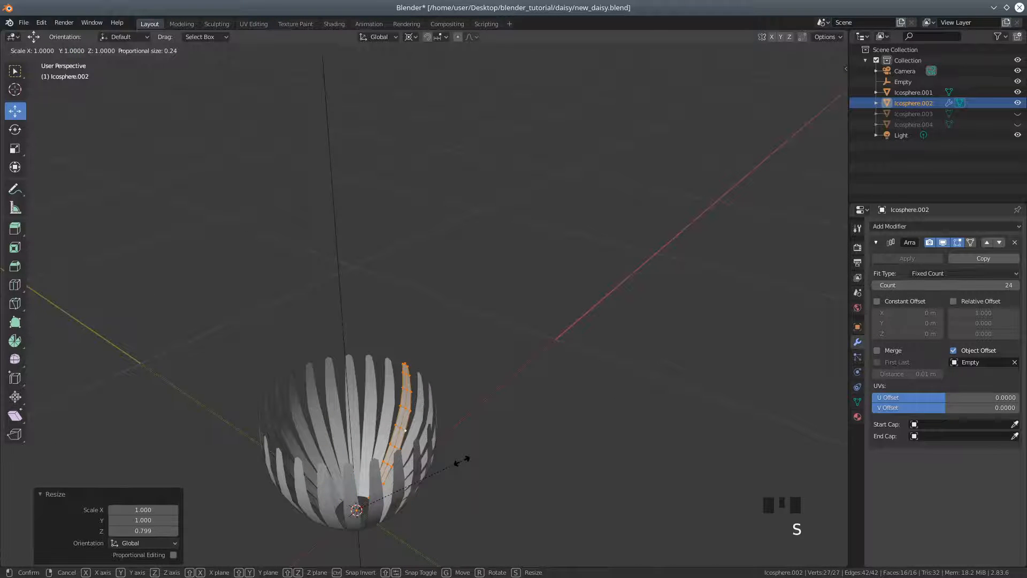
{"action": "key", "text": "y"}
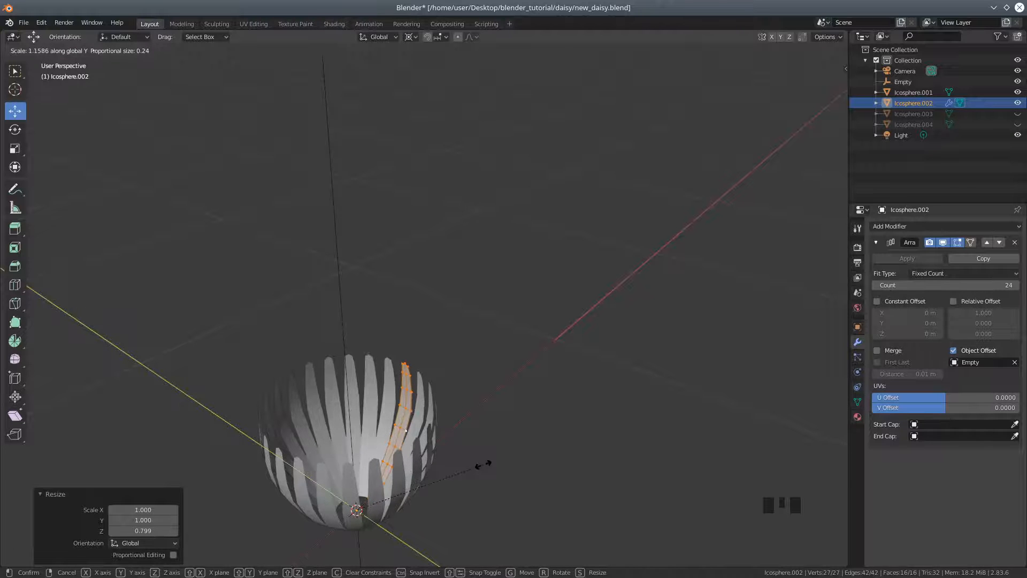
{"action": "left_click", "coordinate": [483, 464]}
Return the petal ring to Object Mode and show all hidden objects
{"action": "middle_click_drag", "start_coordinate": [481, 486], "coordinate": [399, 458]}
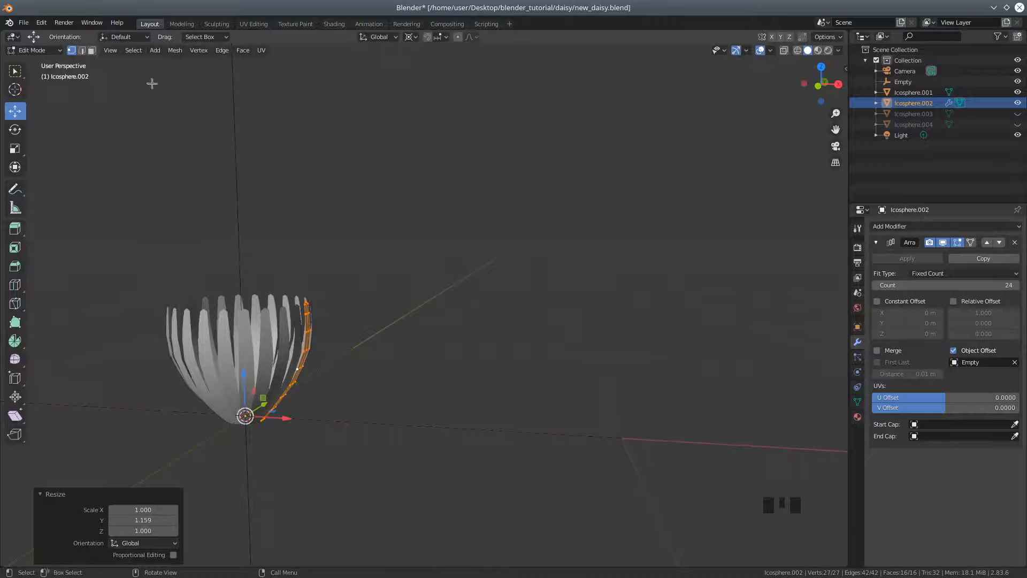
{"action": "middle_click_drag", "start_coordinate": [302, 205], "coordinate": [319, 194]}
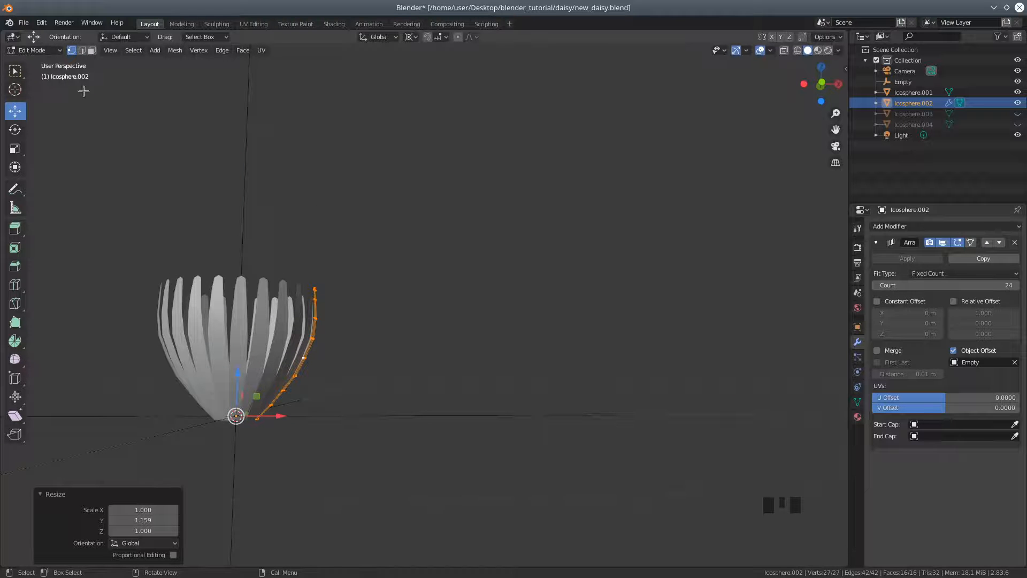
{"action": "left_click", "coordinate": [46, 53]}
{"action": "left_click", "coordinate": [58, 69]}
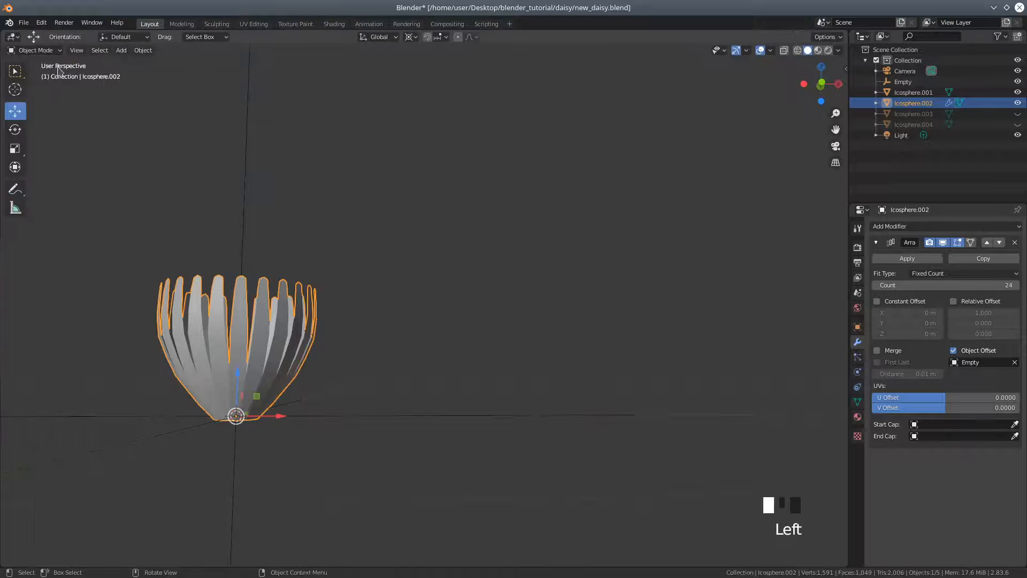
{"action": "left_click", "coordinate": [144, 51]}
{"action": "mouse_move", "coordinate": [182, 350]}
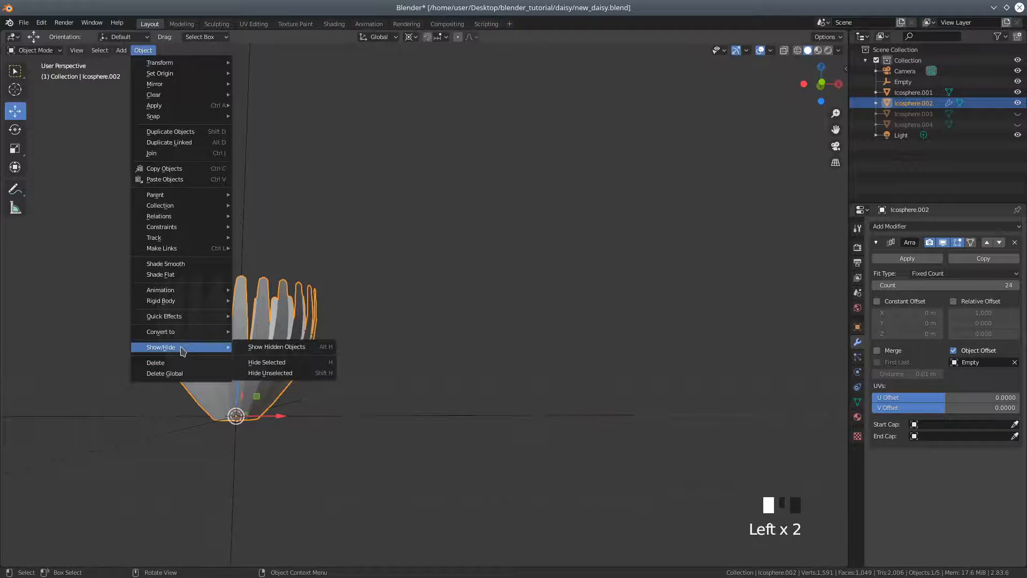
{"action": "left_click", "coordinate": [276, 349]}
Scale the flat centre disc down to fit inside the petals' base and raise it about 0.0027 m along Z
{"action": "middle_click_drag", "start_coordinate": [397, 360], "coordinate": [312, 420]}
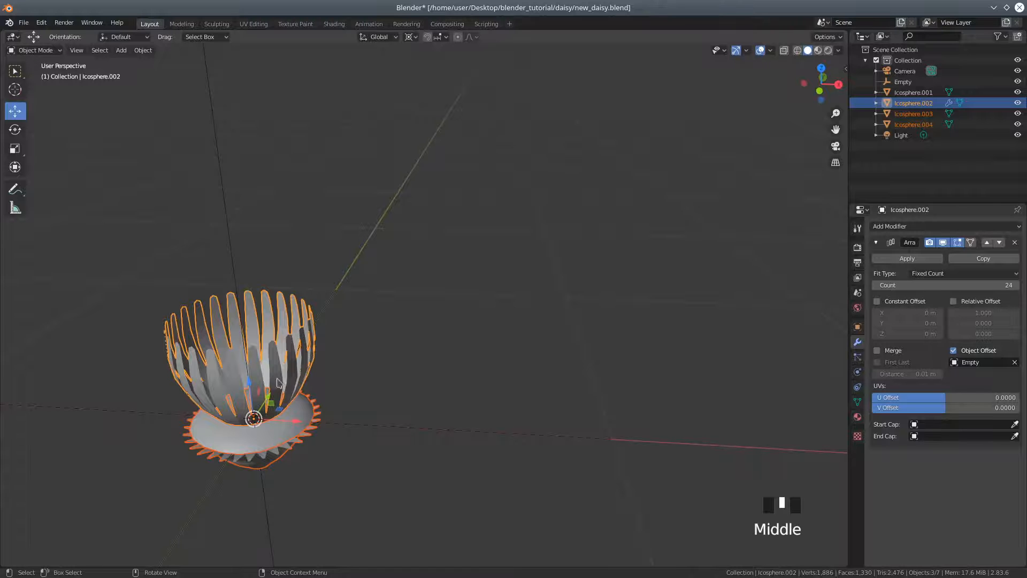
{"action": "left_click", "coordinate": [308, 411]}
{"action": "middle_click_drag", "start_coordinate": [403, 364], "coordinate": [415, 315]}
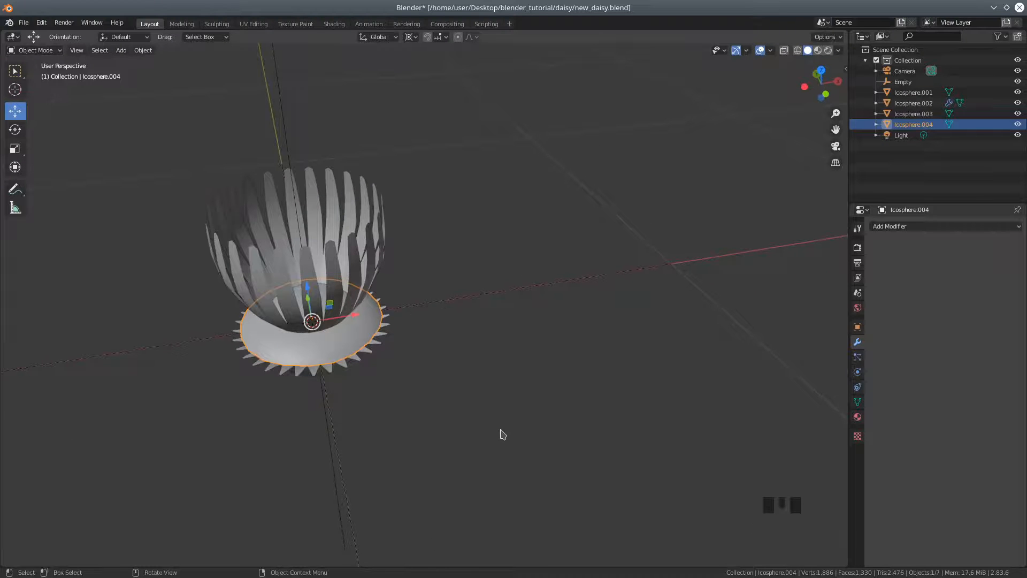
{"action": "key", "text": "s"}
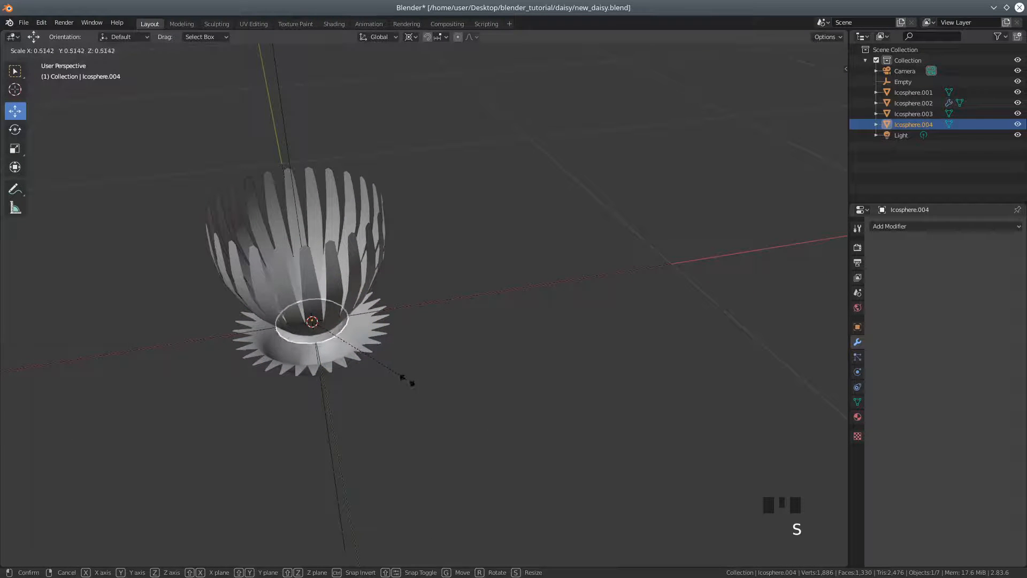
{"action": "left_click", "coordinate": [378, 372]}
{"action": "mouse_move", "coordinate": [378, 374]}
{"action": "middle_mouse_down"}
{"action": "mouse_move", "coordinate": [408, 424]}
{"action": "mouse_move", "coordinate": [368, 386]}
{"action": "middle_mouse_up"}
{"action": "left_click_drag", "start_coordinate": [362, 374], "coordinate": [362, 373]}
Scale the spiky-rimmed calyx beneath the petals uniformly to about 0.454
{"action": "middle_click_drag", "start_coordinate": [518, 477], "coordinate": [458, 424]}
{"action": "scroll", "coordinate": [451, 429], "scroll_direction": "up", "scroll_amount": 2}
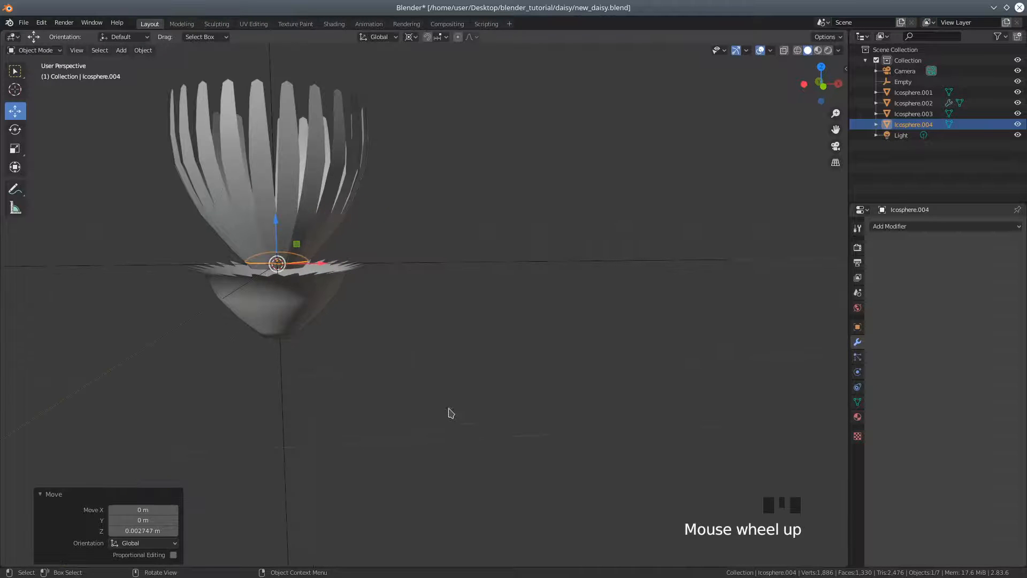
{"action": "left_click", "coordinate": [310, 314]}
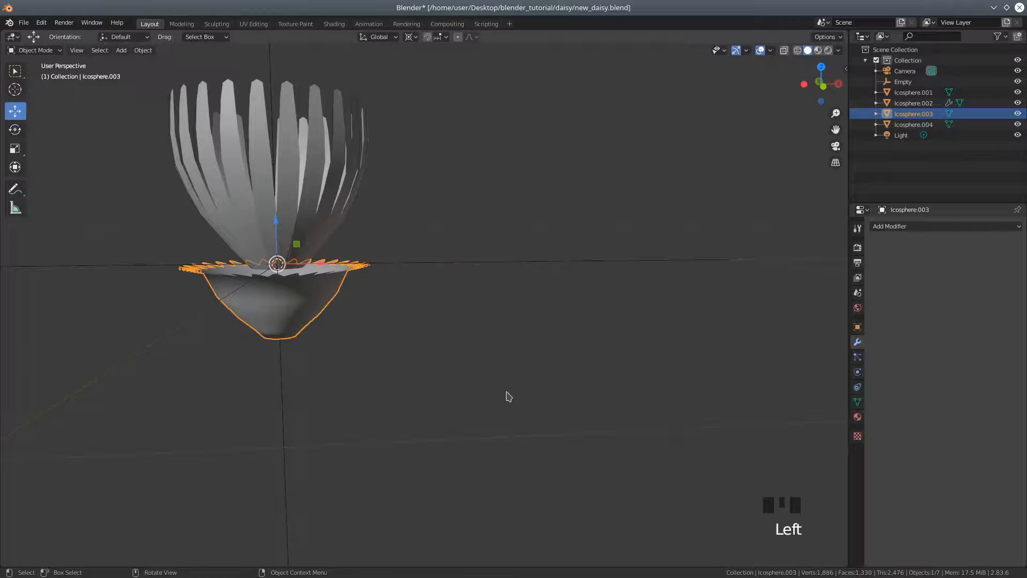
{"action": "key", "text": "s"}
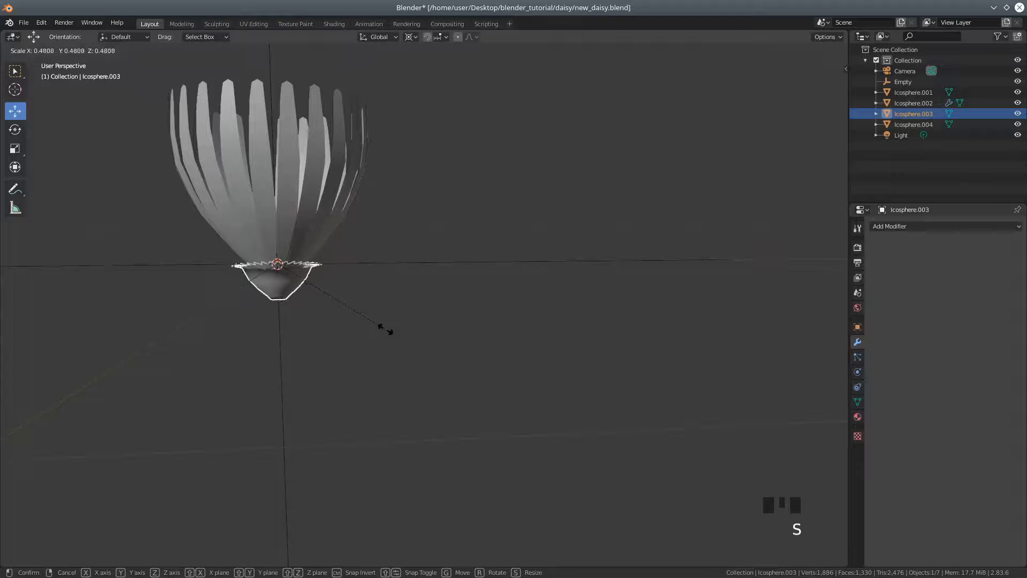
{"action": "left_click", "coordinate": [381, 330]}
Shrink the calyx a little more with a uniform scale of about 0.918
{"action": "middle_click", "coordinate": [358, 338]}
{"action": "middle_click_drag", "start_coordinate": [361, 338], "coordinate": [395, 340]}
{"action": "scroll", "coordinate": [397, 358], "scroll_direction": "up", "scroll_amount": 2}
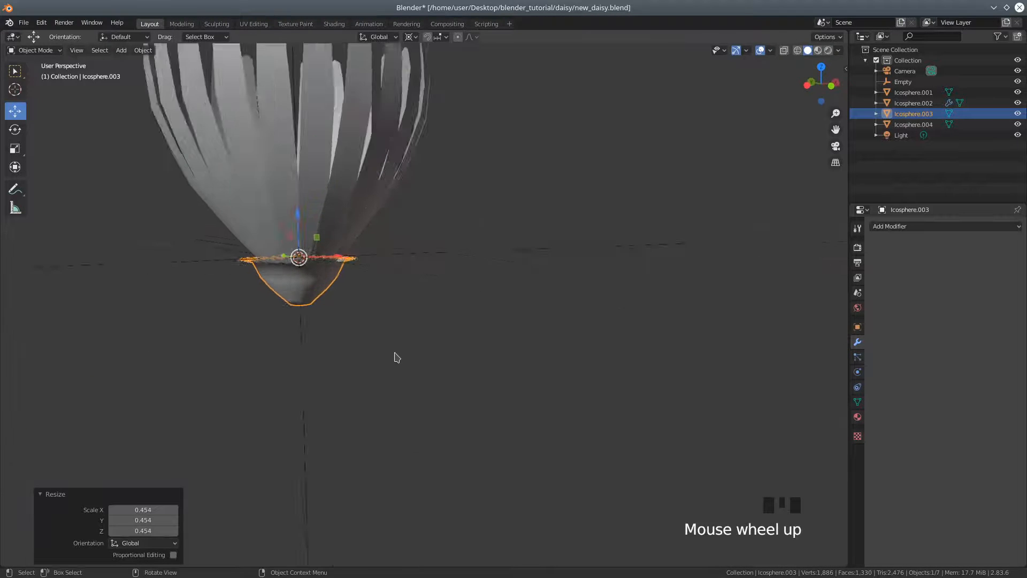
{"action": "scroll", "coordinate": [397, 357], "scroll_direction": "up", "scroll_amount": 1}
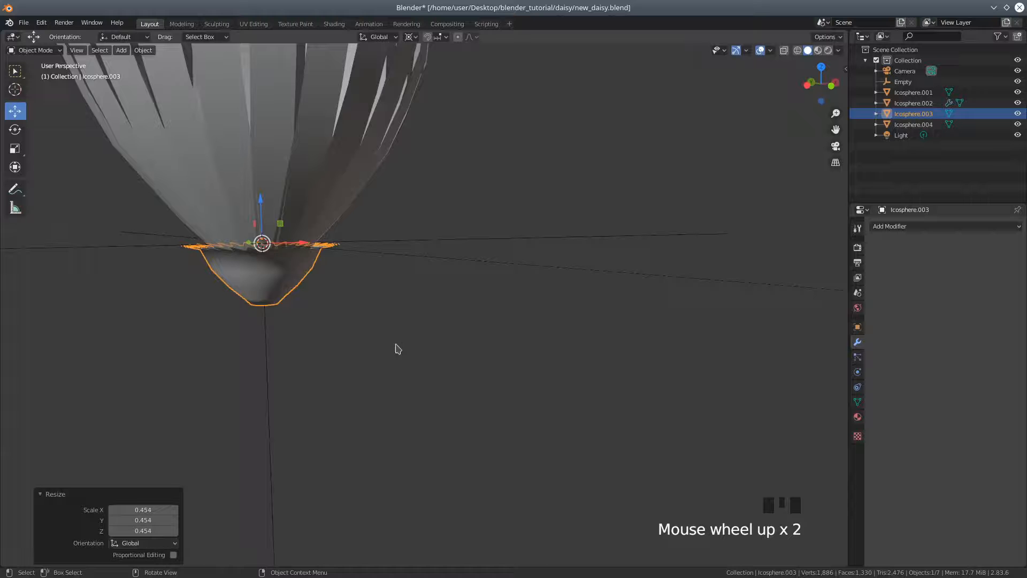
{"action": "key", "text": "s"}
{"action": "left_click", "coordinate": [409, 318]}
{"action": "middle_click", "coordinate": [409, 319]}
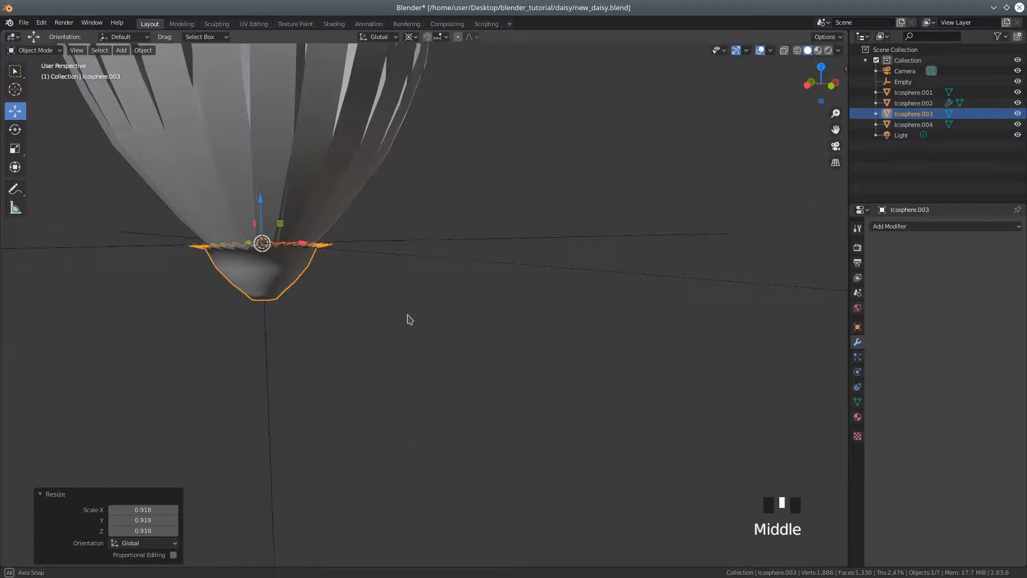
Enter Edit Mode on the calyx and display the viewport in wireframe
{"action": "middle_click_drag", "start_coordinate": [409, 319], "coordinate": [401, 337]}
{"action": "left_click", "coordinate": [28, 51]}
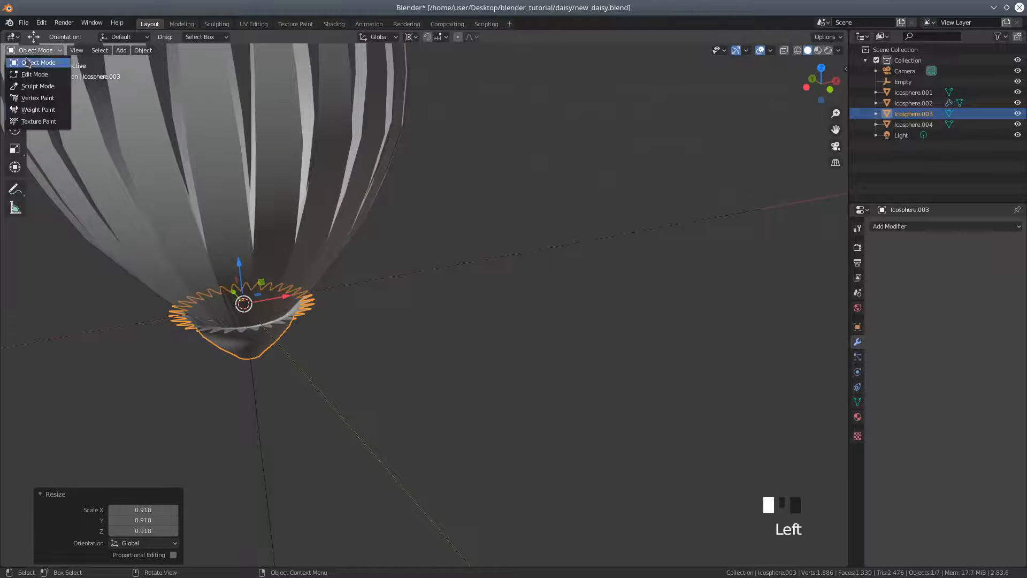
{"action": "left_click", "coordinate": [31, 75]}
{"action": "scroll", "coordinate": [335, 363], "scroll_direction": "up", "scroll_amount": 3}
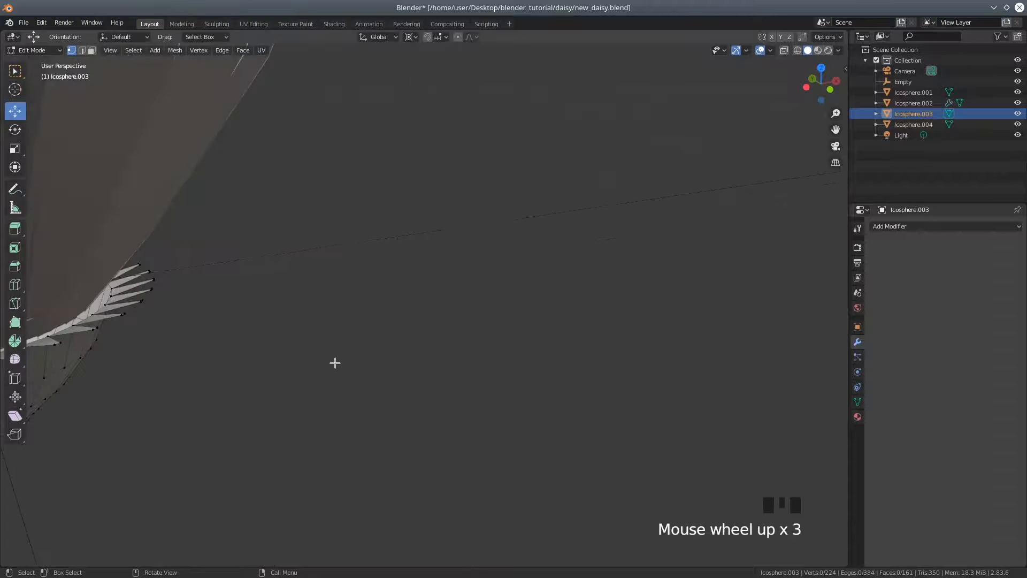
{"action": "middle_click_drag", "start_coordinate": [279, 324], "coordinate": [304, 312]}
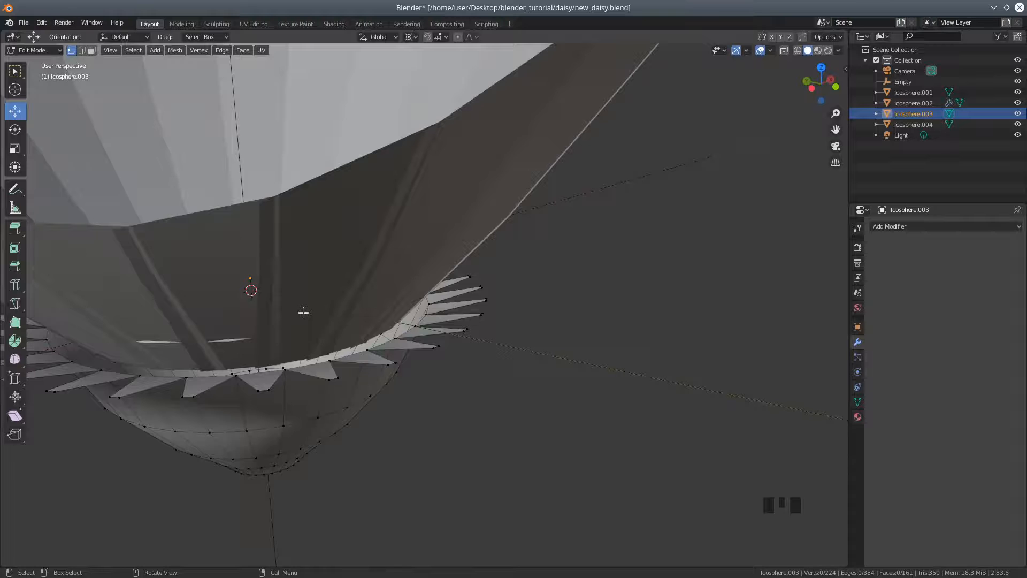
{"action": "scroll", "coordinate": [328, 328], "scroll_direction": "down", "scroll_amount": 2}
{"action": "middle_click_drag", "start_coordinate": [374, 362], "coordinate": [383, 367]}
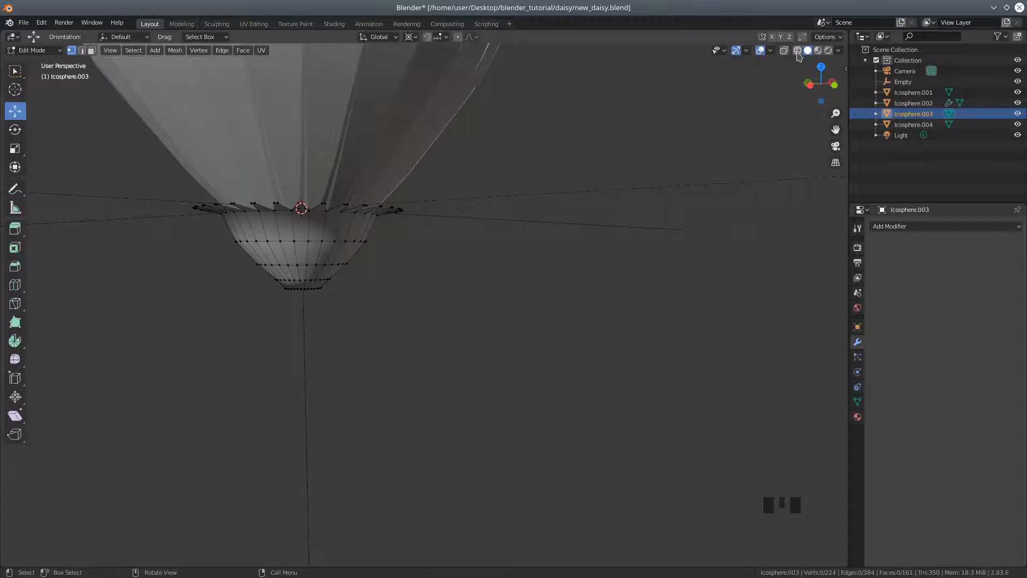
{"action": "left_click", "coordinate": [797, 50]}
Box-select the vertices of the calyx's spiky upper rim
{"action": "middle_click_drag", "start_coordinate": [427, 270], "coordinate": [431, 271]}
{"action": "left_click", "coordinate": [357, 244]}
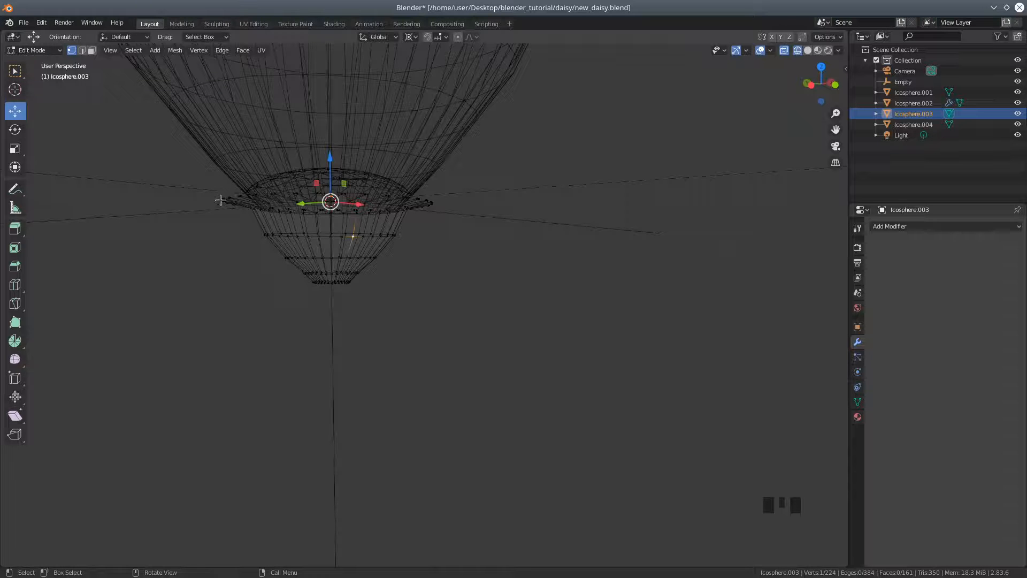
{"action": "key", "text": "b"}
{"action": "left_click_drag", "start_coordinate": [187, 184], "coordinate": [458, 207]}
{"action": "middle_click_drag", "start_coordinate": [451, 232], "coordinate": [434, 274]}
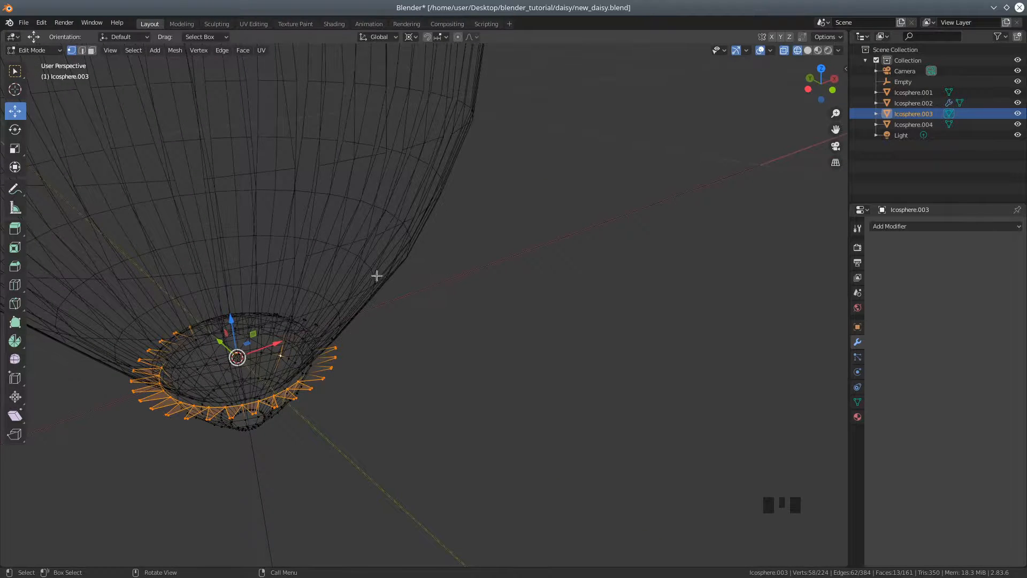
{"action": "scroll", "coordinate": [362, 260], "scroll_direction": "down", "scroll_amount": 2}
{"action": "middle_click_drag", "start_coordinate": [358, 259], "coordinate": [388, 251]}
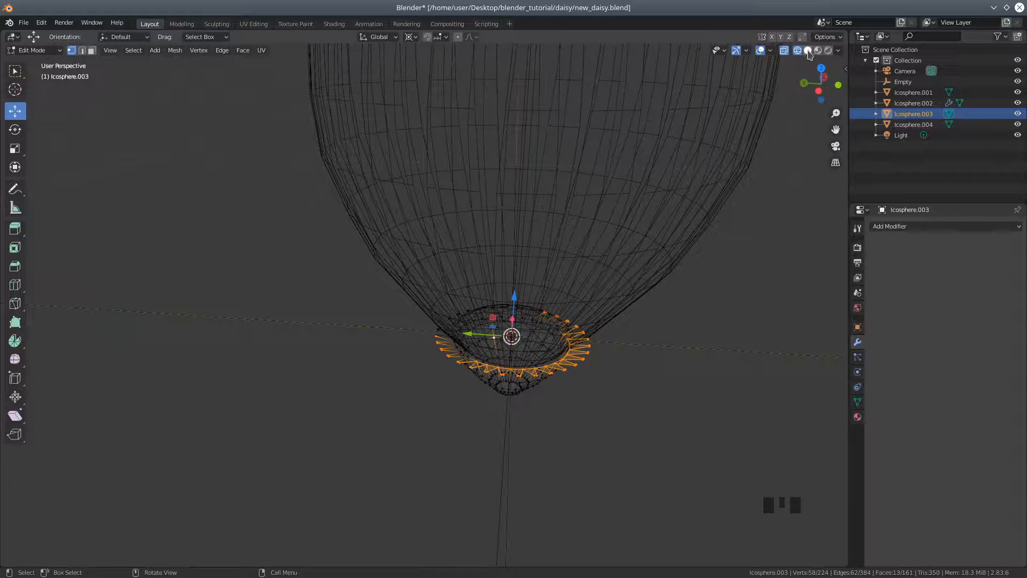
Clear the selection and circle-select only the tip vertices of the spikes around the calyx rim
{"action": "scroll", "coordinate": [536, 351], "scroll_direction": "up", "scroll_amount": 2}
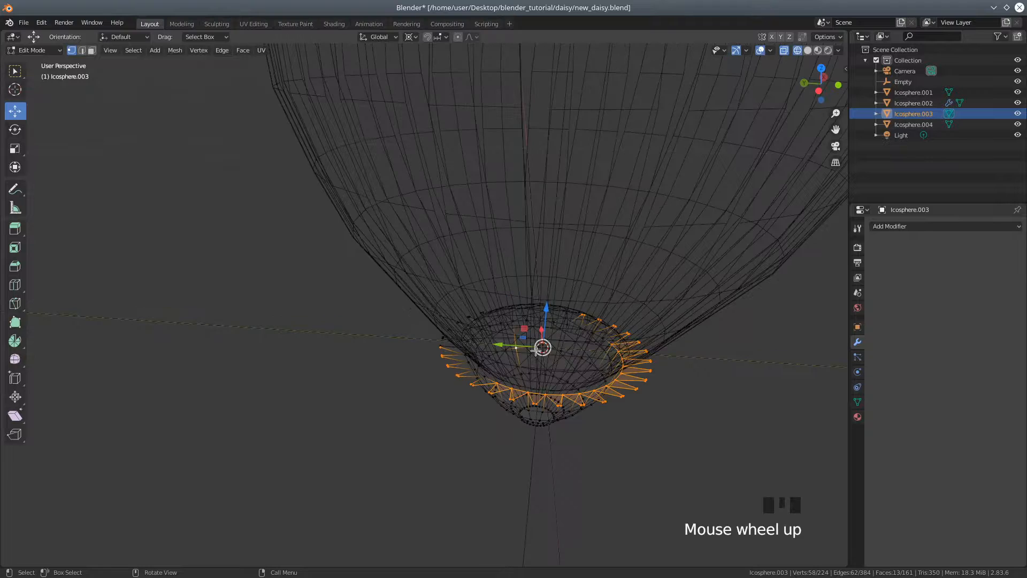
{"action": "middle_click_drag", "start_coordinate": [505, 332], "coordinate": [532, 315]}
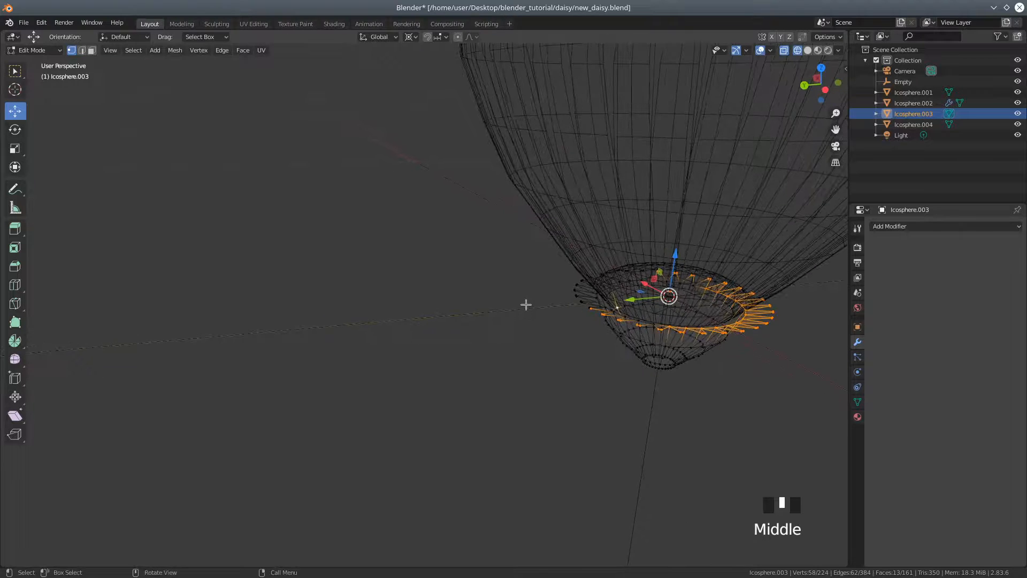
{"action": "key", "text": "KP_Decimal"}
{"action": "middle_click_drag", "start_coordinate": [362, 238], "coordinate": [501, 257]}
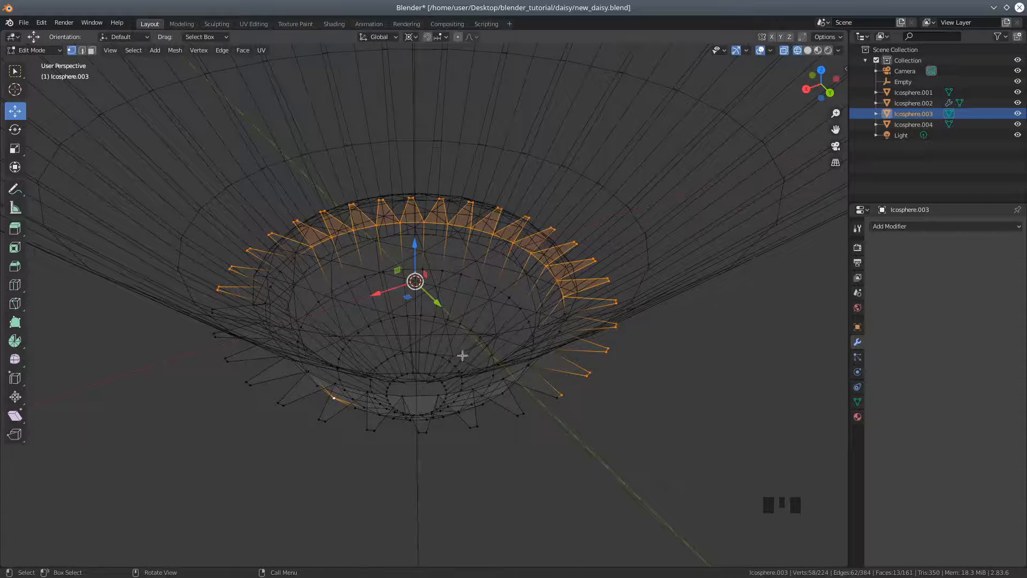
{"action": "key", "text": "a"}
{"action": "key", "text": "a"}
{"action": "key", "text": "a"}
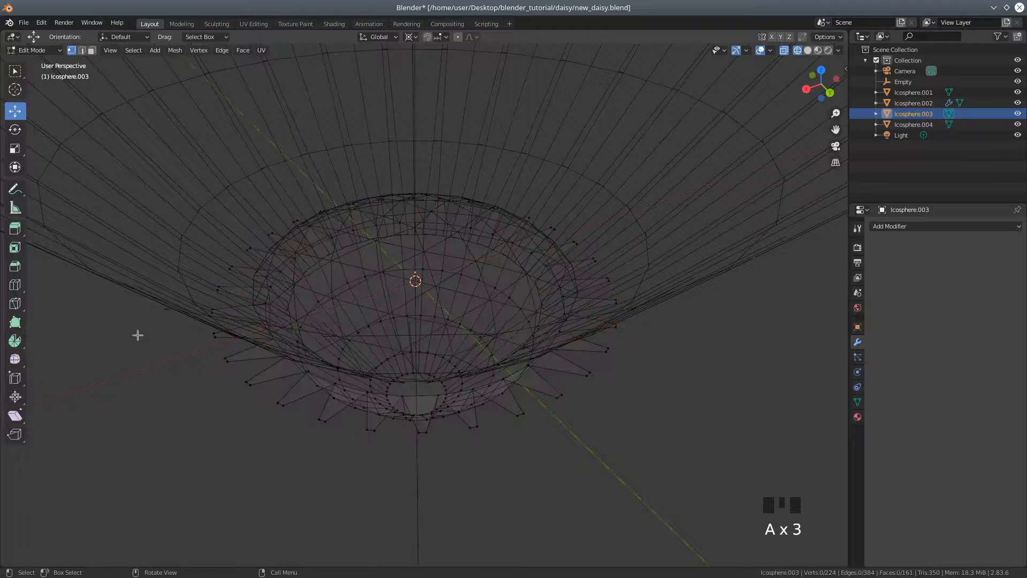
{"action": "key", "text": "c"}
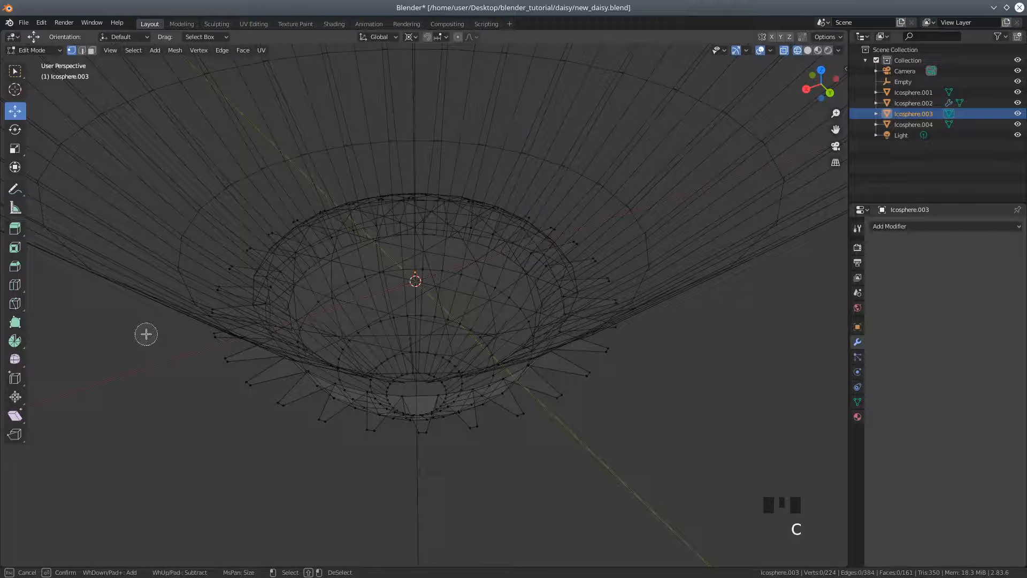
{"action": "mouse_move", "coordinate": [214, 342]}
{"action": "left_mouse_down"}
{"action": "mouse_move", "coordinate": [271, 401]}
{"action": "mouse_move", "coordinate": [348, 429]}
{"action": "mouse_move", "coordinate": [413, 438]}
{"action": "mouse_move", "coordinate": [484, 432]}
{"action": "mouse_move", "coordinate": [555, 399]}
{"action": "mouse_move", "coordinate": [602, 349]}
{"action": "mouse_move", "coordinate": [610, 298]}
{"action": "mouse_move", "coordinate": [594, 239]}
{"action": "mouse_move", "coordinate": [508, 200]}
{"action": "mouse_move", "coordinate": [360, 190]}
{"action": "mouse_move", "coordinate": [278, 227]}
{"action": "mouse_move", "coordinate": [245, 252]}
{"action": "mouse_move", "coordinate": [214, 307]}
{"action": "mouse_move", "coordinate": [280, 444]}
{"action": "left_mouse_up"}
{"action": "key", "text": "Escape"}
Raise the calyx's spike tips along Z by about 0.0143 m and again by about 0.0054 m
{"action": "mouse_move", "coordinate": [492, 477]}
{"action": "middle_mouse_down"}
{"action": "mouse_move", "coordinate": [507, 472]}
{"action": "mouse_move", "coordinate": [490, 427]}
{"action": "mouse_move", "coordinate": [484, 436]}
{"action": "middle_mouse_up"}
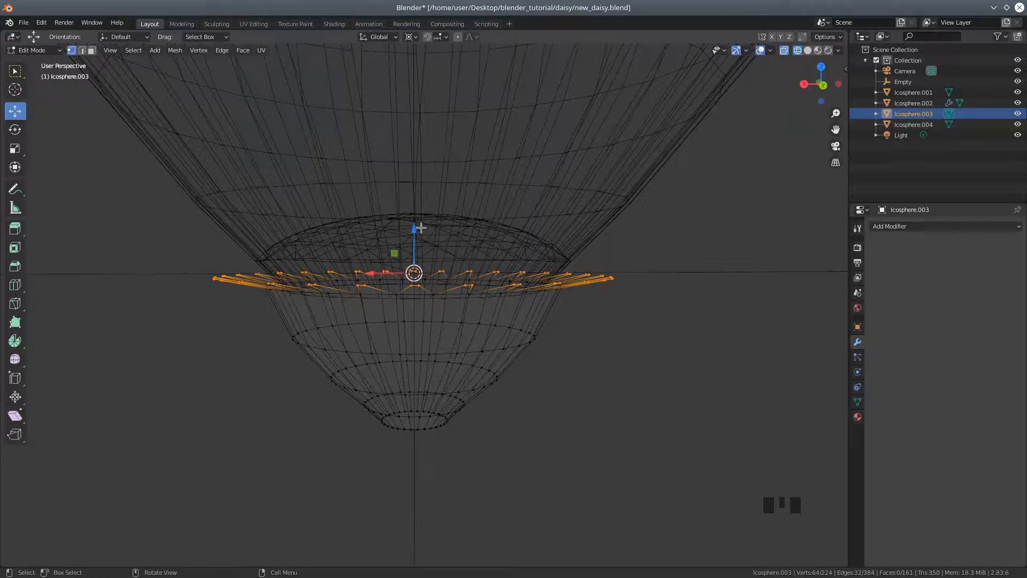
{"action": "left_click_drag", "start_coordinate": [413, 228], "coordinate": [411, 192]}
{"action": "middle_click_drag", "start_coordinate": [467, 316], "coordinate": [414, 321]}
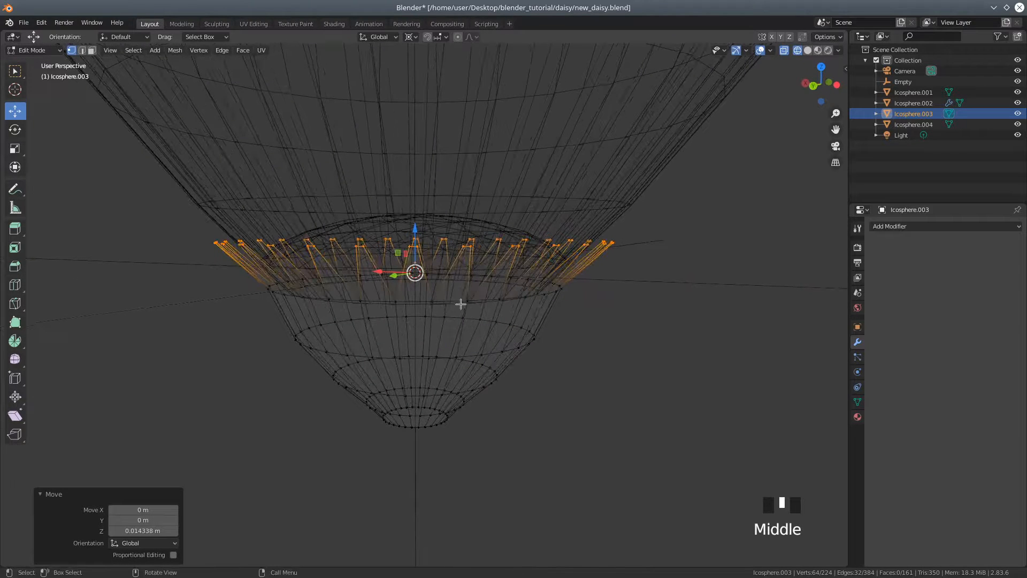
{"action": "left_click_drag", "start_coordinate": [415, 229], "coordinate": [414, 232]}
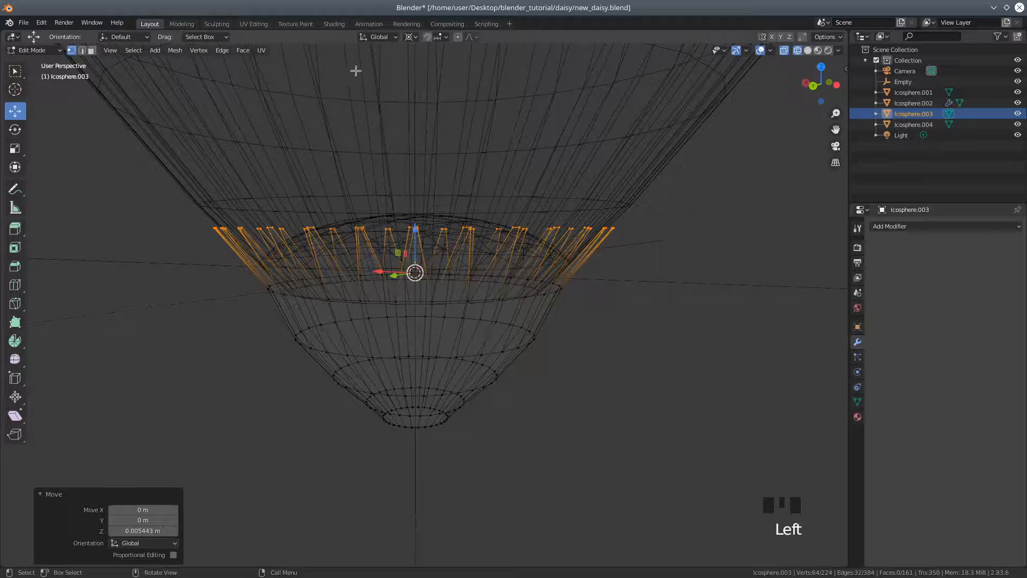
Set the transform pivot point to Median Point and adjust the spike tips' height, lowering them about 0.0046 m along Z
{"action": "left_click", "coordinate": [411, 37]}
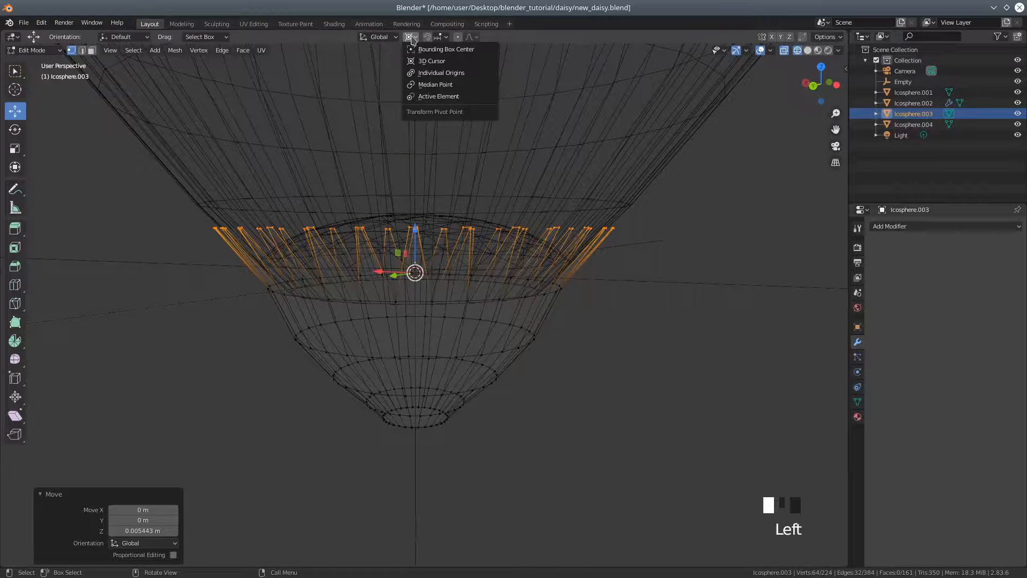
{"action": "left_click", "coordinate": [433, 84]}
{"action": "middle_click_drag", "start_coordinate": [535, 257], "coordinate": [496, 256]}
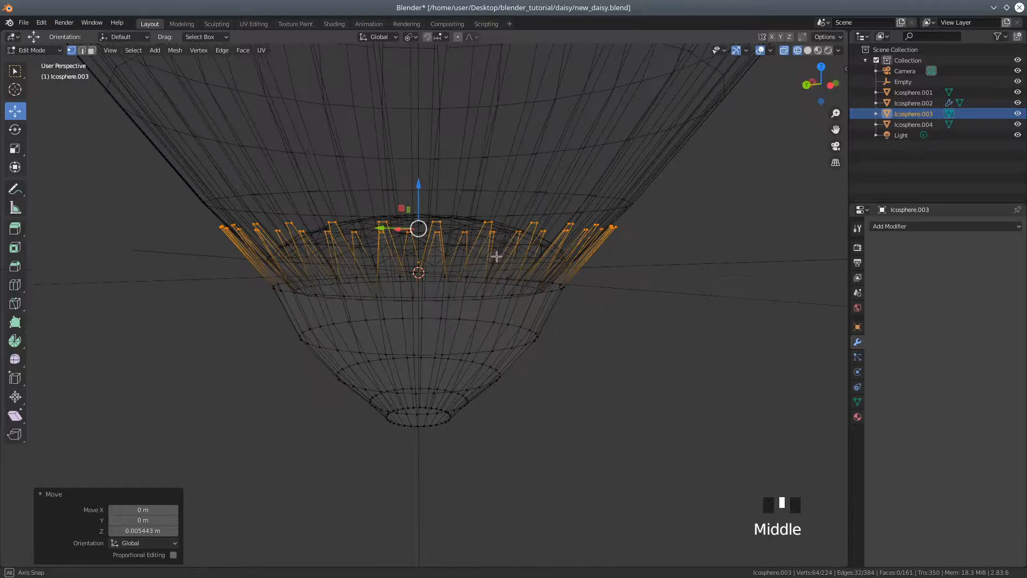
{"action": "left_click_drag", "start_coordinate": [417, 182], "coordinate": [481, 257]}
{"action": "middle_click_drag", "start_coordinate": [575, 329], "coordinate": [438, 204]}
{"action": "middle_click_drag", "start_coordinate": [472, 262], "coordinate": [447, 263]}
{"action": "left_click_drag", "start_coordinate": [433, 210], "coordinate": [469, 270]}
{"action": "middle_click_drag", "start_coordinate": [469, 270], "coordinate": [511, 298]}
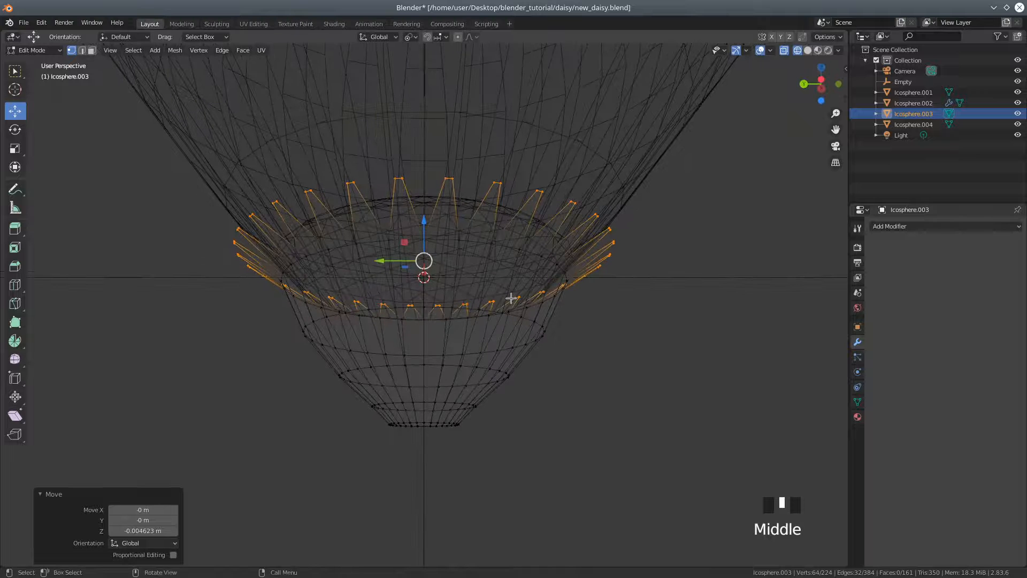
Scale the spike tips inward to about 0.892 in X and Y with Z locked, and return to solid shading
{"action": "key", "text": "s"}
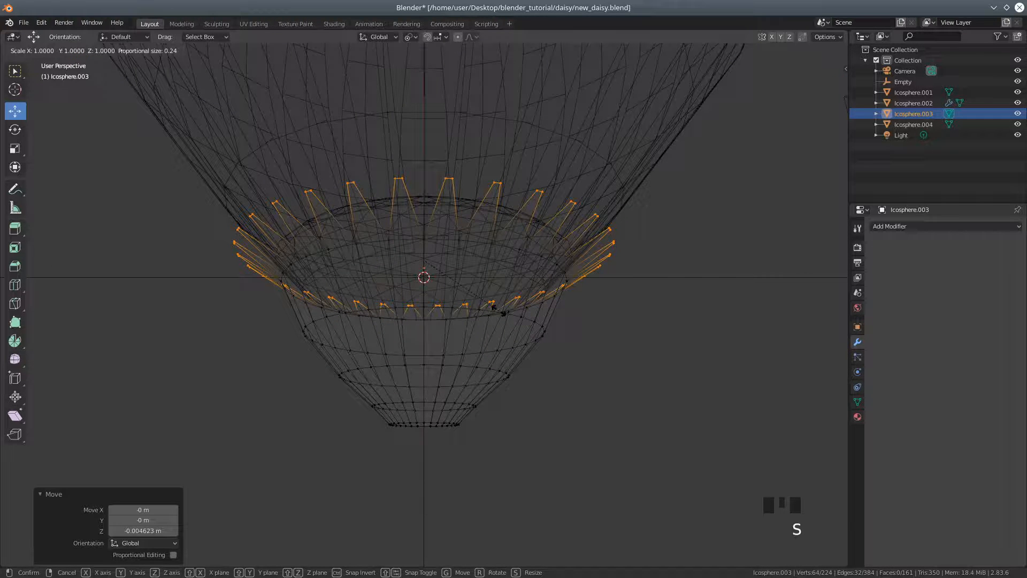
{"action": "key", "text": "shift+z"}
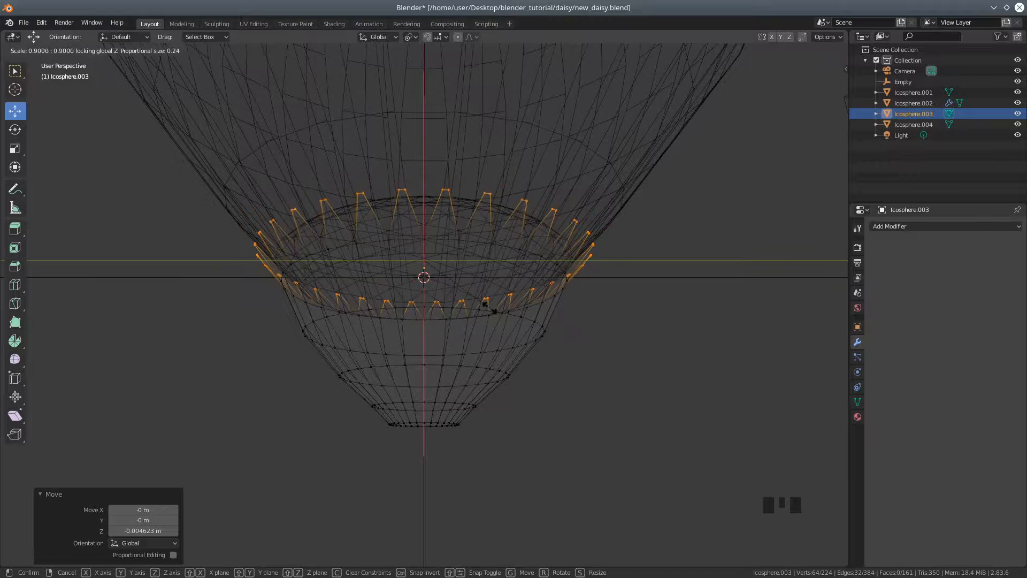
{"action": "left_click", "coordinate": [488, 306]}
{"action": "middle_click_drag", "start_coordinate": [489, 331], "coordinate": [829, 76]}
{"action": "left_click", "coordinate": [808, 51]}
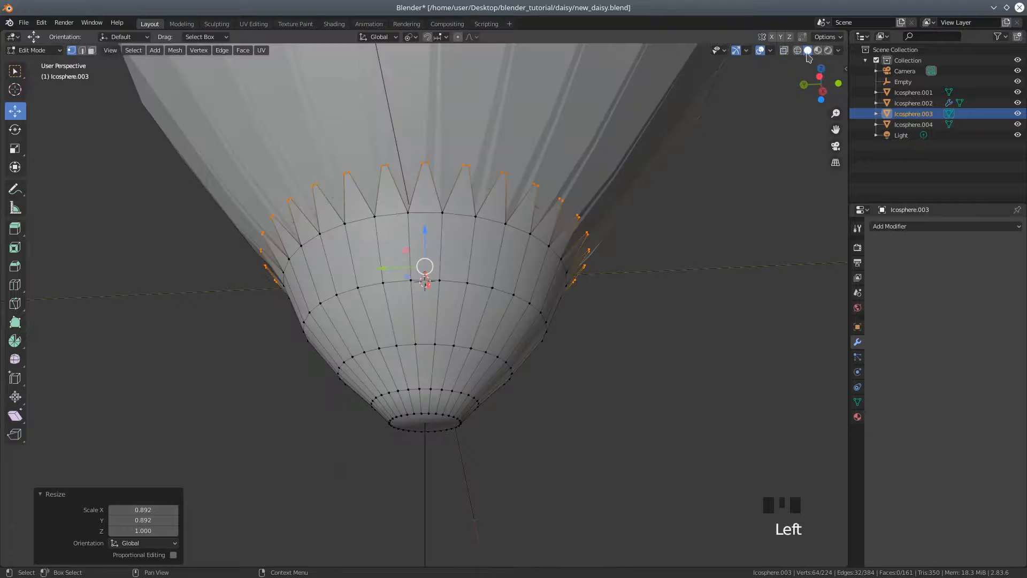
Select the calyx's whole linked mesh and scale it uniformly to about 0.890
{"action": "middle_click_drag", "start_coordinate": [629, 213], "coordinate": [543, 252]}
{"action": "left_click", "coordinate": [507, 357]}
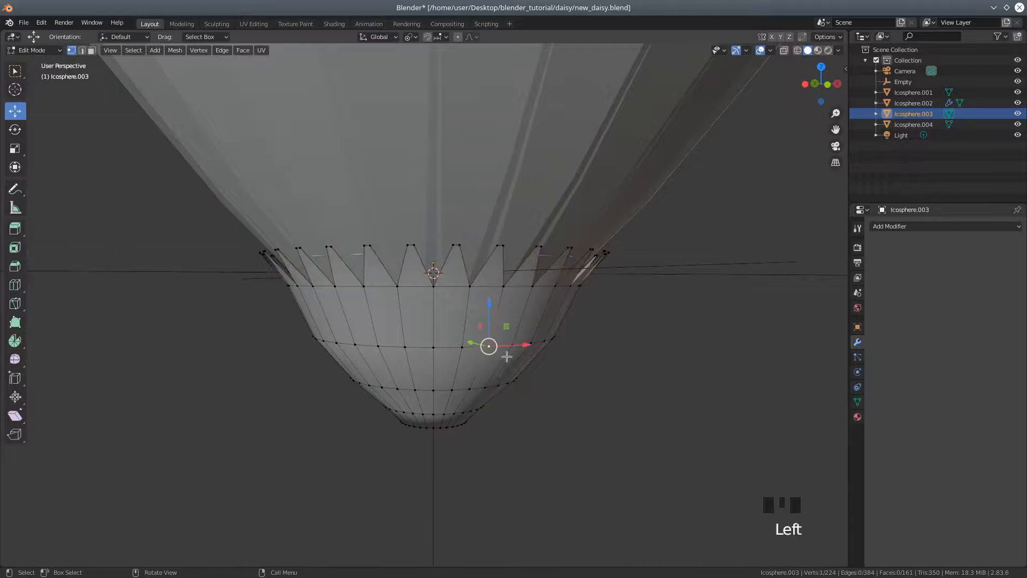
{"action": "key", "text": "l"}
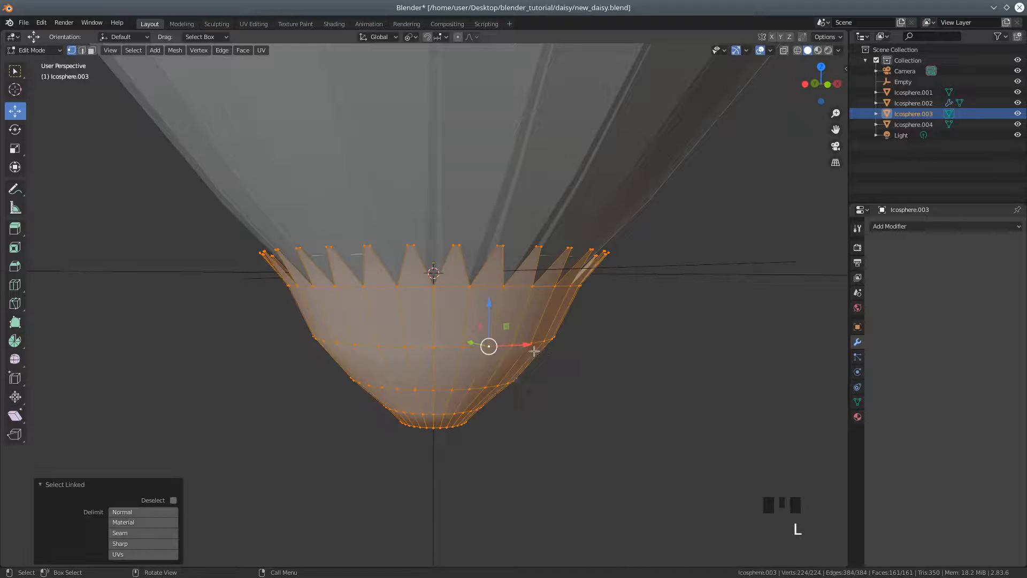
{"action": "key", "text": "s"}
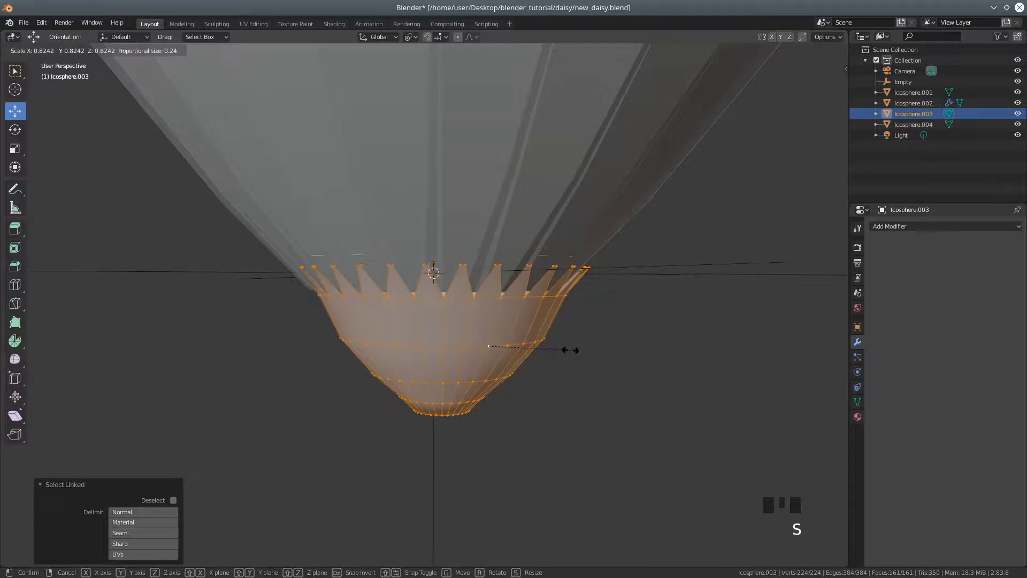
{"action": "left_click", "coordinate": [573, 349]}
Return to Object Mode, scale the centre disc down uniformly and lower it about 0.00925 m along Z
{"action": "middle_click_drag", "start_coordinate": [521, 257], "coordinate": [502, 320]}
{"action": "left_click", "coordinate": [27, 51]}
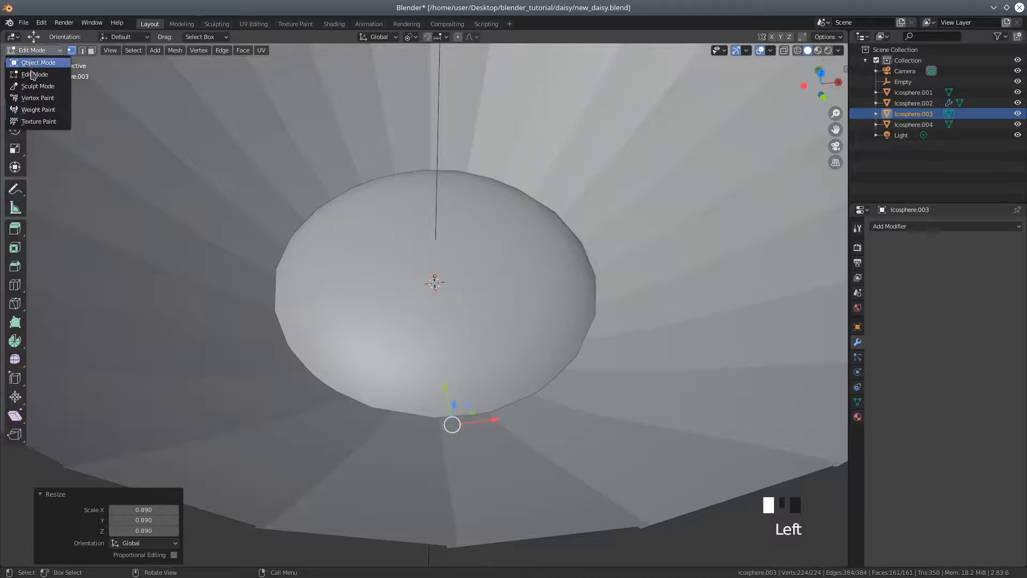
{"action": "left_click", "coordinate": [37, 63]}
{"action": "left_click", "coordinate": [513, 265]}
{"action": "middle_click_drag", "start_coordinate": [543, 280], "coordinate": [574, 264]}
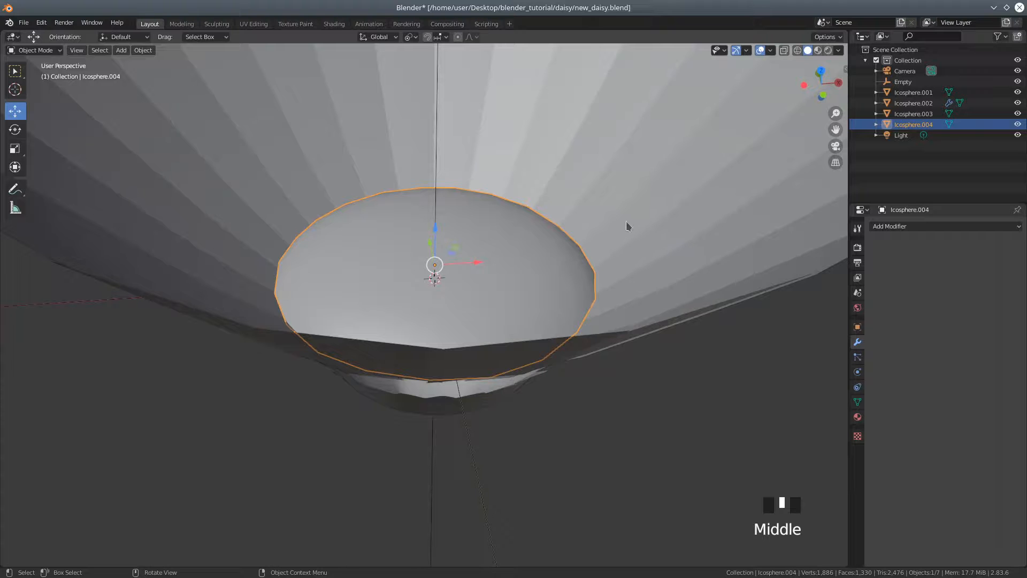
{"action": "key", "text": "s"}
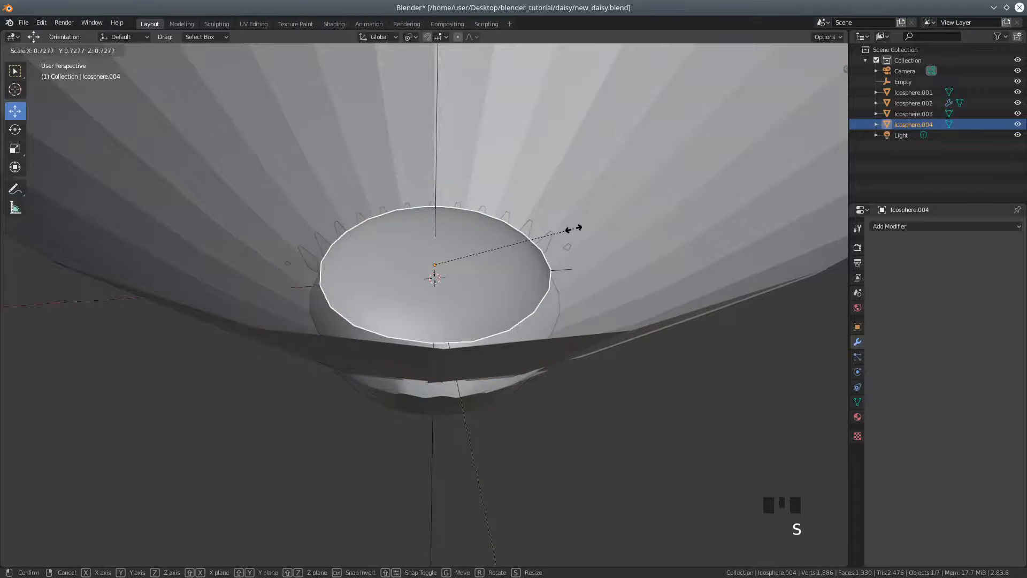
{"action": "left_click", "coordinate": [591, 230]}
{"action": "middle_click_drag", "start_coordinate": [575, 261], "coordinate": [555, 215]}
{"action": "left_click_drag", "start_coordinate": [434, 216], "coordinate": [432, 241]}
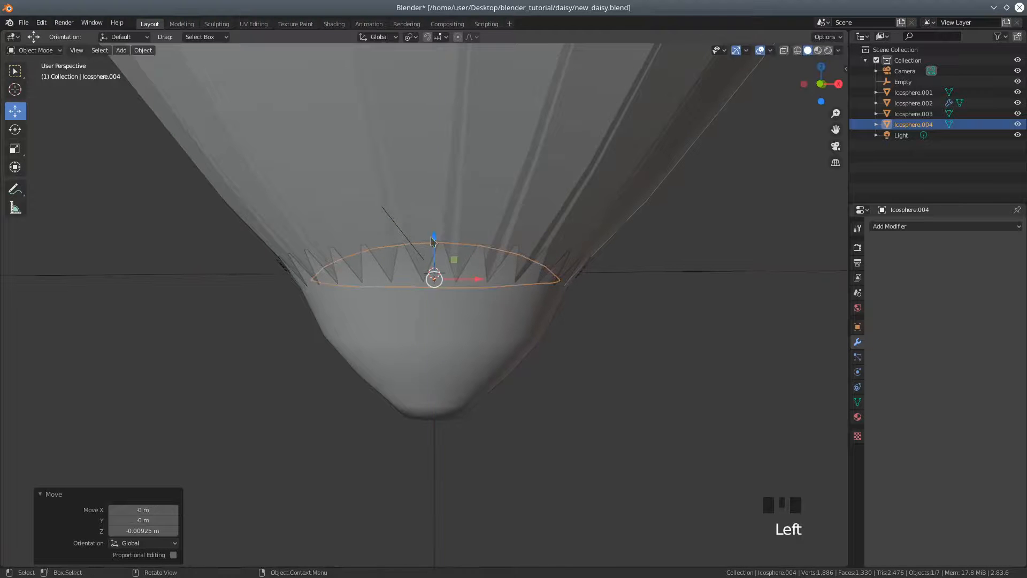
Select the calyx and shift it about 0.0027 m along Y to centre it beneath the petals
{"action": "scroll", "coordinate": [429, 214], "scroll_direction": "down", "scroll_amount": 3}
{"action": "middle_click_drag", "start_coordinate": [458, 142], "coordinate": [647, 134]}
{"action": "scroll", "coordinate": [503, 239], "scroll_direction": "down", "scroll_amount": 3}
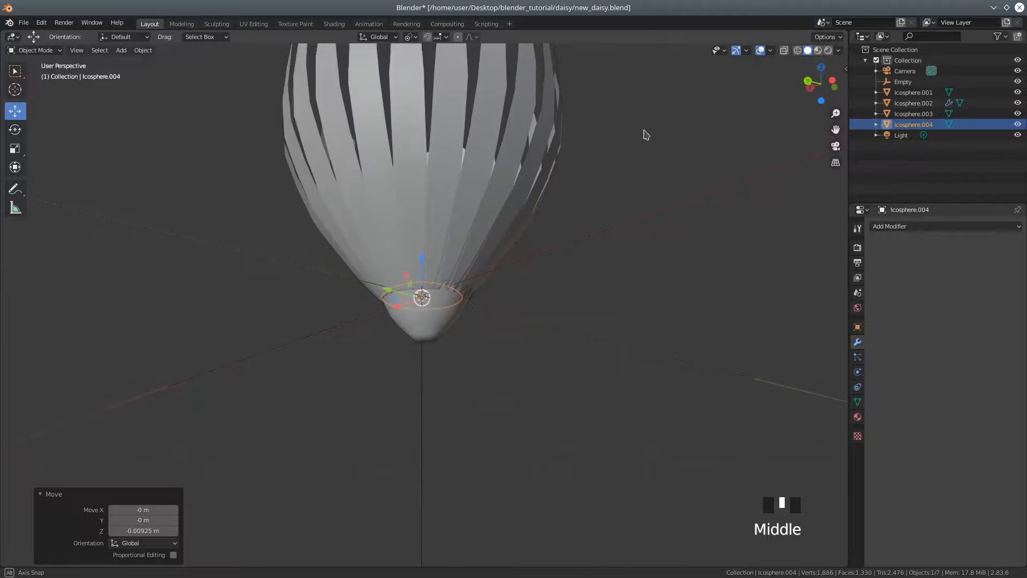
{"action": "left_click", "coordinate": [449, 324]}
{"action": "middle_click_drag", "start_coordinate": [482, 334], "coordinate": [410, 352]}
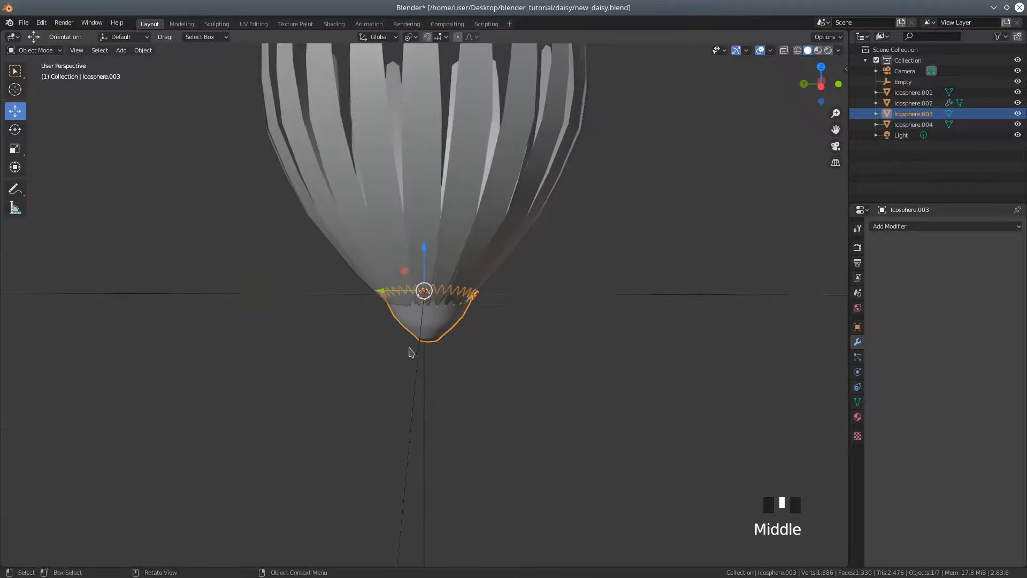
{"action": "left_click_drag", "start_coordinate": [382, 293], "coordinate": [378, 292]}
Enlarge the calyx uniformly to about 1.063 and adjust its position against the base of the petals
{"action": "scroll", "coordinate": [413, 355], "scroll_direction": "up", "scroll_amount": 2}
{"action": "middle_click_drag", "start_coordinate": [412, 356], "coordinate": [424, 336]}
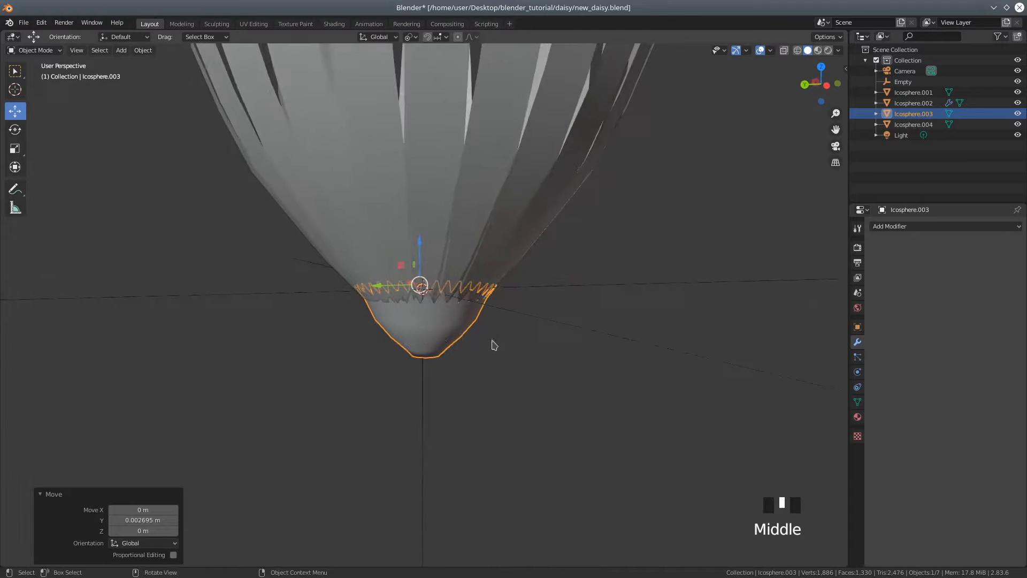
{"action": "key", "text": "s"}
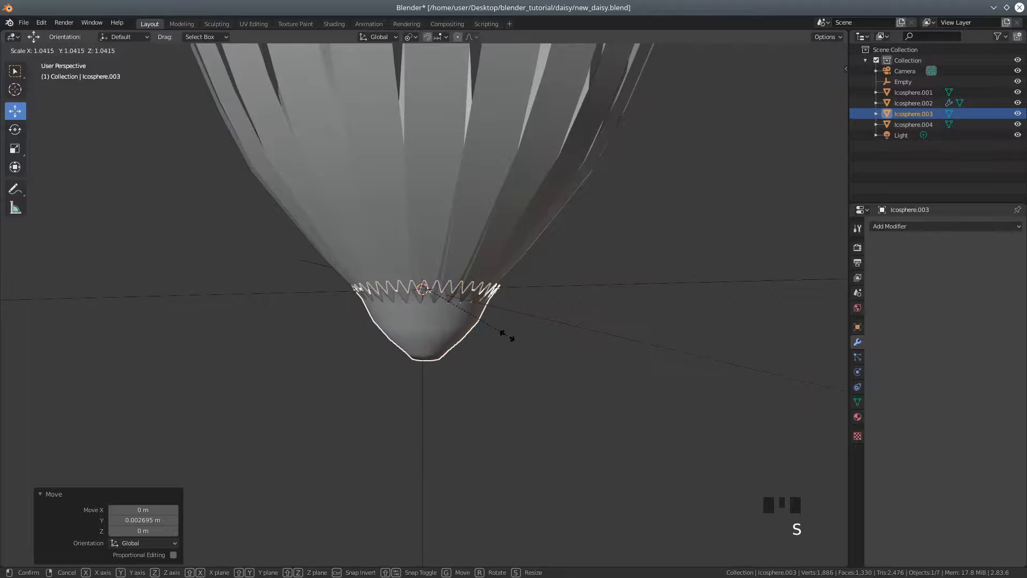
{"action": "left_click", "coordinate": [510, 339]}
{"action": "middle_click_drag", "start_coordinate": [509, 339], "coordinate": [662, 352]}
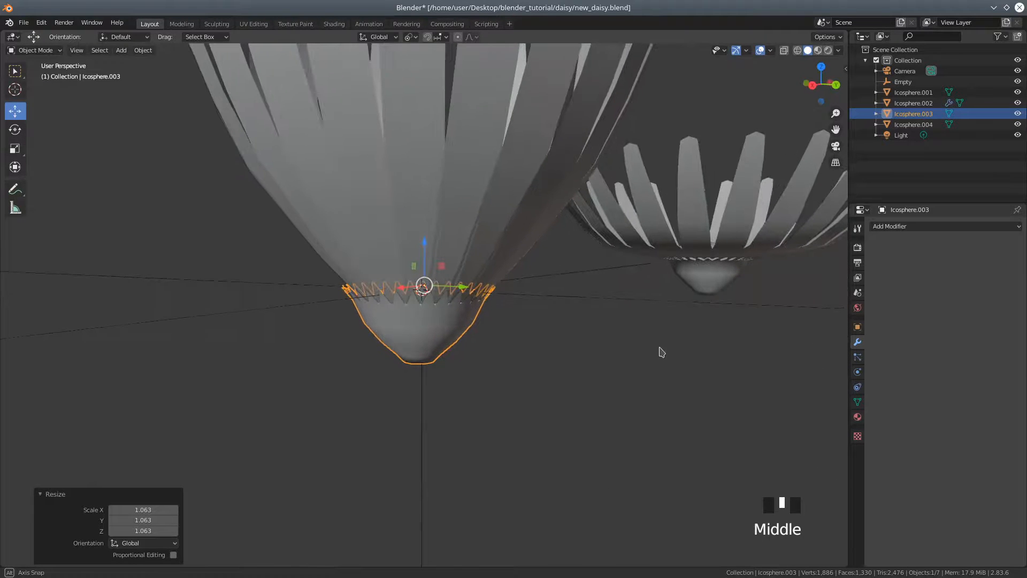
{"action": "left_click_drag", "start_coordinate": [471, 291], "coordinate": [467, 341]}
{"action": "middle_click_drag", "start_coordinate": [467, 342], "coordinate": [412, 254]}
{"action": "left_click_drag", "start_coordinate": [419, 248], "coordinate": [507, 308]}
Select the centre disc, enlarge it uniformly and adjust its height inside the flower's base
{"action": "middle_click_drag", "start_coordinate": [507, 308], "coordinate": [543, 400]}
{"action": "left_click", "coordinate": [436, 297]}
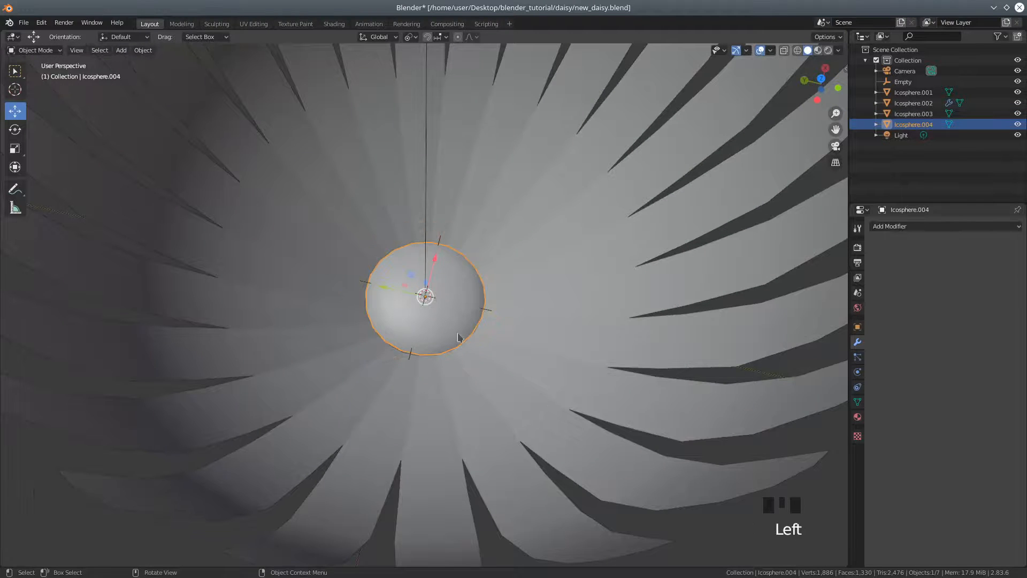
{"action": "scroll", "coordinate": [511, 320], "scroll_direction": "down", "scroll_amount": 5}
{"action": "middle_click_drag", "start_coordinate": [512, 320], "coordinate": [511, 321]}
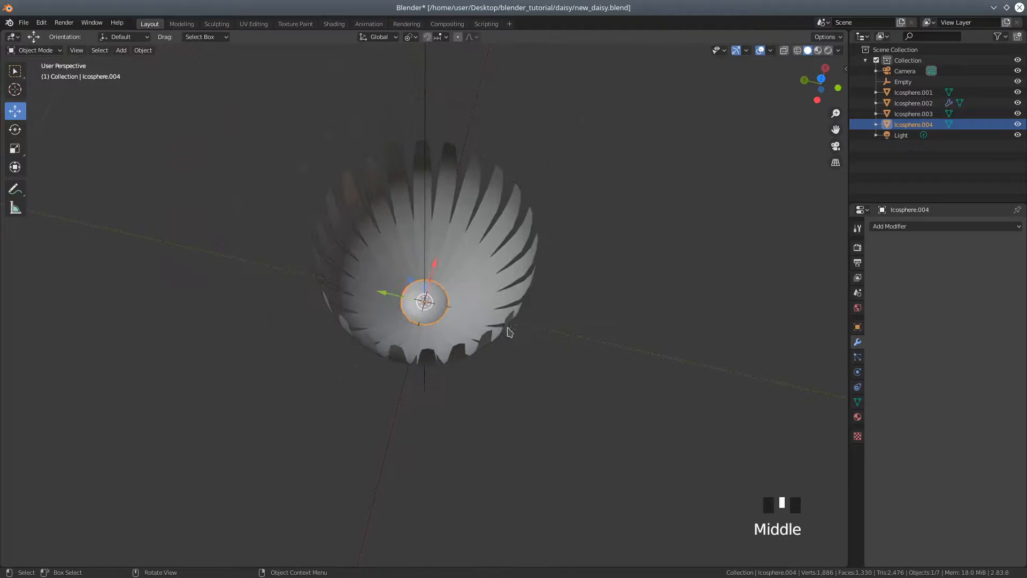
{"action": "scroll", "coordinate": [508, 330], "scroll_direction": "up", "scroll_amount": 4}
{"action": "key", "text": "s"}
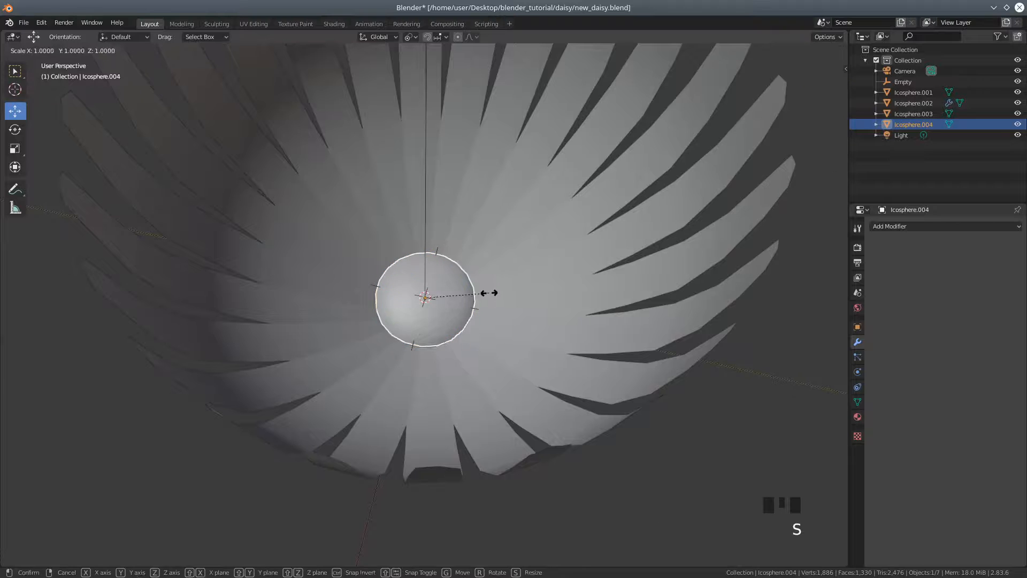
{"action": "left_click", "coordinate": [504, 298]}
{"action": "middle_click_drag", "start_coordinate": [456, 306], "coordinate": [427, 279]}
{"action": "left_click_drag", "start_coordinate": [426, 279], "coordinate": [423, 262]}
{"action": "scroll", "coordinate": [424, 263], "scroll_direction": "down", "scroll_amount": 2}
{"action": "middle_click_drag", "start_coordinate": [424, 264], "coordinate": [533, 309]}
Enter Edit Mode on the ring of 24 arrayed petals and set the transform pivot point to 3D Cursor
{"action": "left_click", "coordinate": [495, 209]}
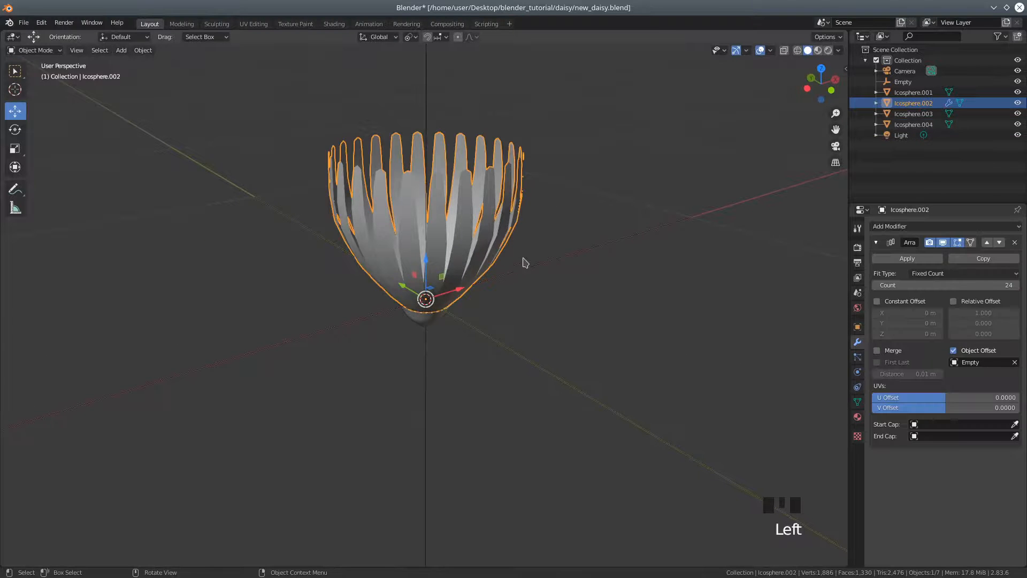
{"action": "middle_click_drag", "start_coordinate": [556, 265], "coordinate": [669, 281]}
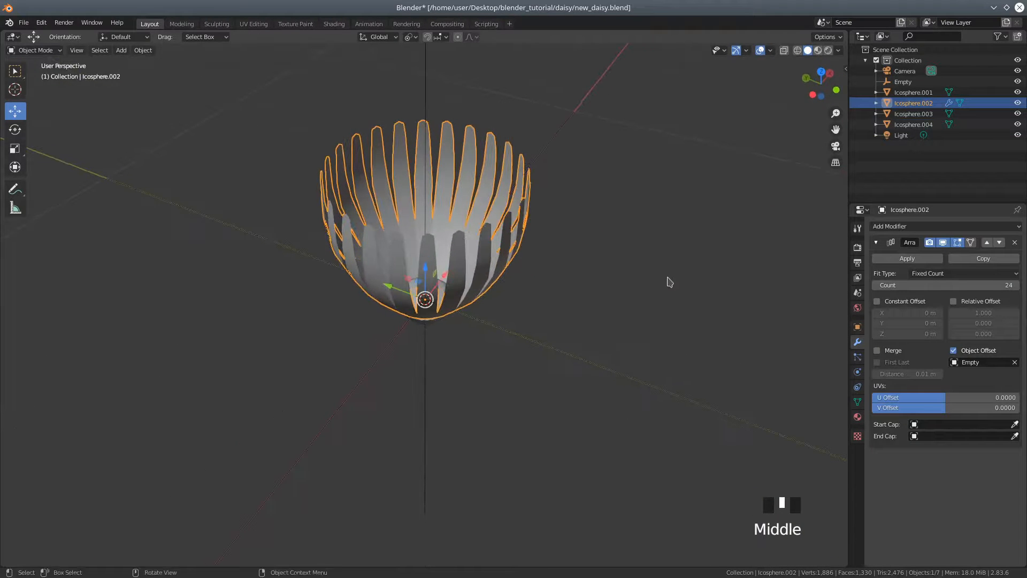
{"action": "left_click", "coordinate": [46, 51]}
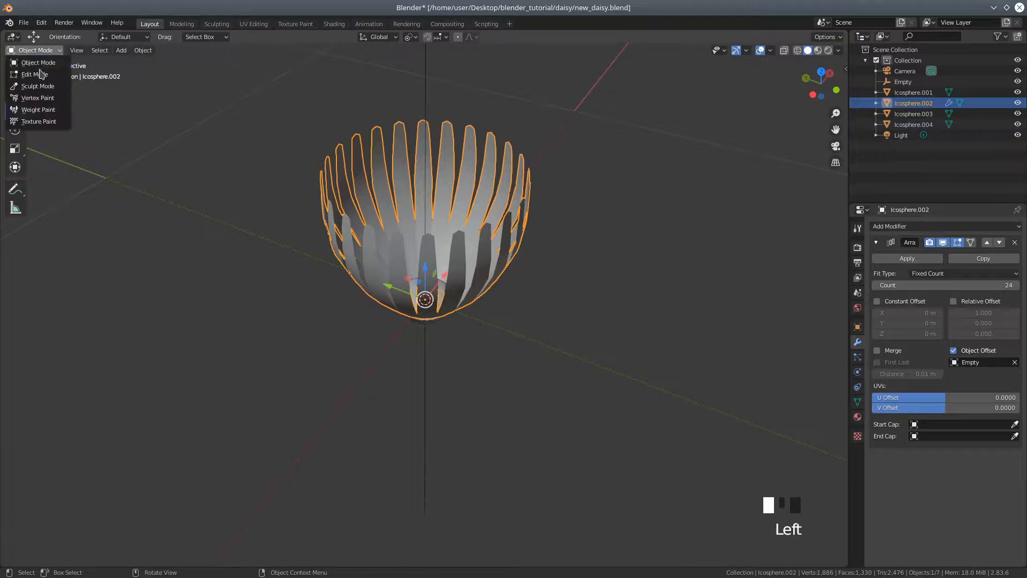
{"action": "left_click", "coordinate": [34, 74]}
{"action": "middle_click_drag", "start_coordinate": [594, 236], "coordinate": [536, 258]}
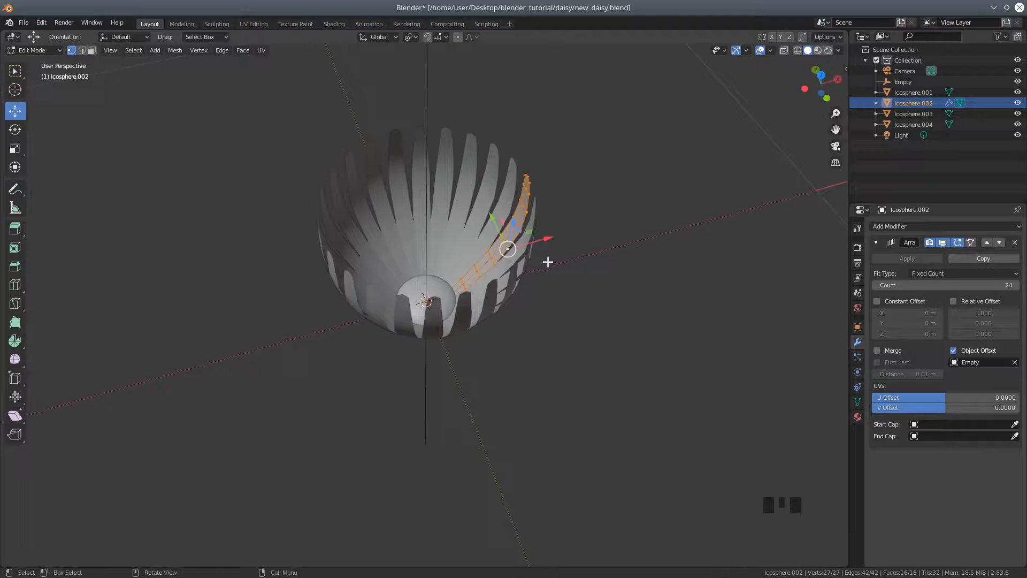
{"action": "left_click", "coordinate": [409, 37]}
{"action": "left_click", "coordinate": [415, 62]}
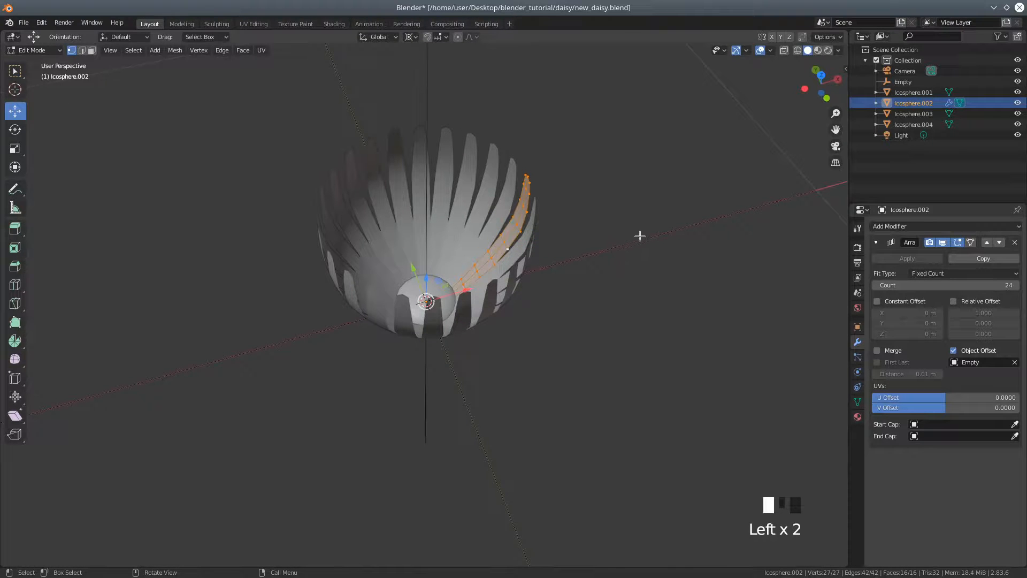
{"action": "mouse_move", "coordinate": [624, 223]}
{"action": "middle_mouse_down"}
{"action": "mouse_move", "coordinate": [608, 220]}
{"action": "mouse_move", "coordinate": [618, 222]}
{"action": "middle_mouse_up"}
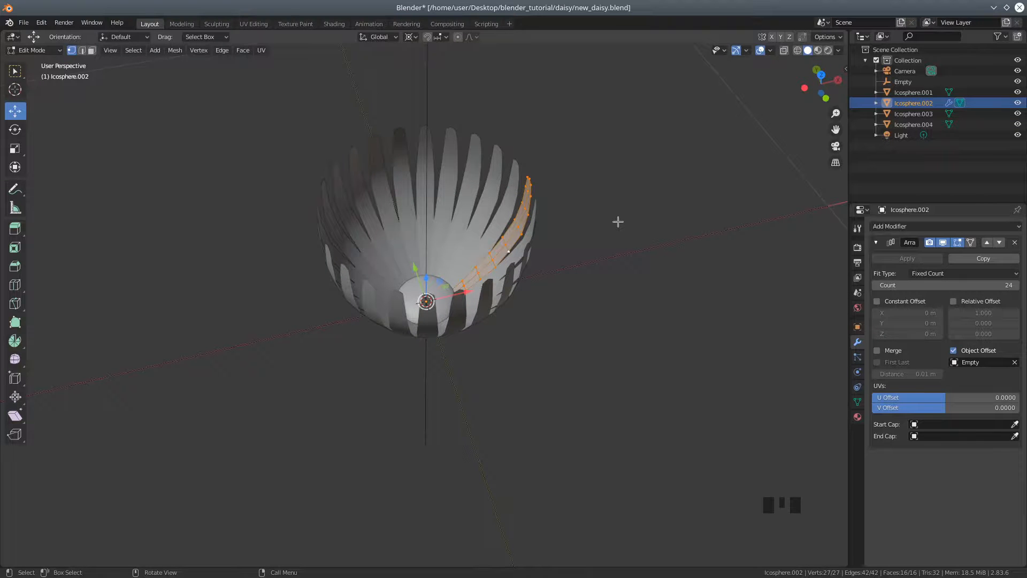
Scale the petal mesh along the global Z axis to about 0.806 around the 3D cursor
{"action": "key", "text": "s"}
{"action": "key", "text": "z"}
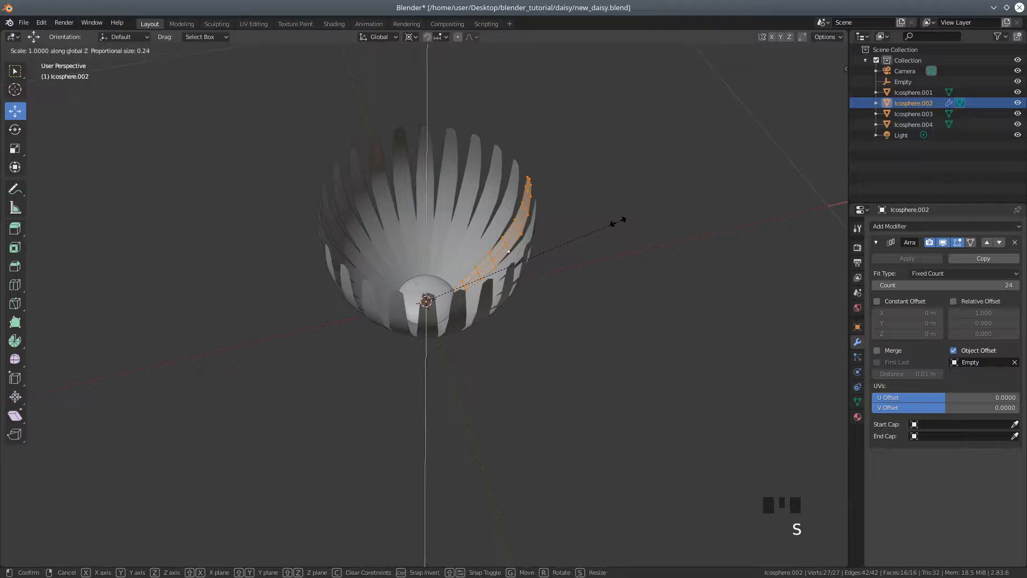
{"action": "left_click", "coordinate": [591, 252]}
{"action": "middle_click_drag", "start_coordinate": [618, 309], "coordinate": [587, 280]}
{"action": "scroll", "coordinate": [587, 279], "scroll_direction": "down", "scroll_amount": 3}
Return to Object Mode and apply the petal ring's Array modifier
{"action": "left_click", "coordinate": [33, 50]}
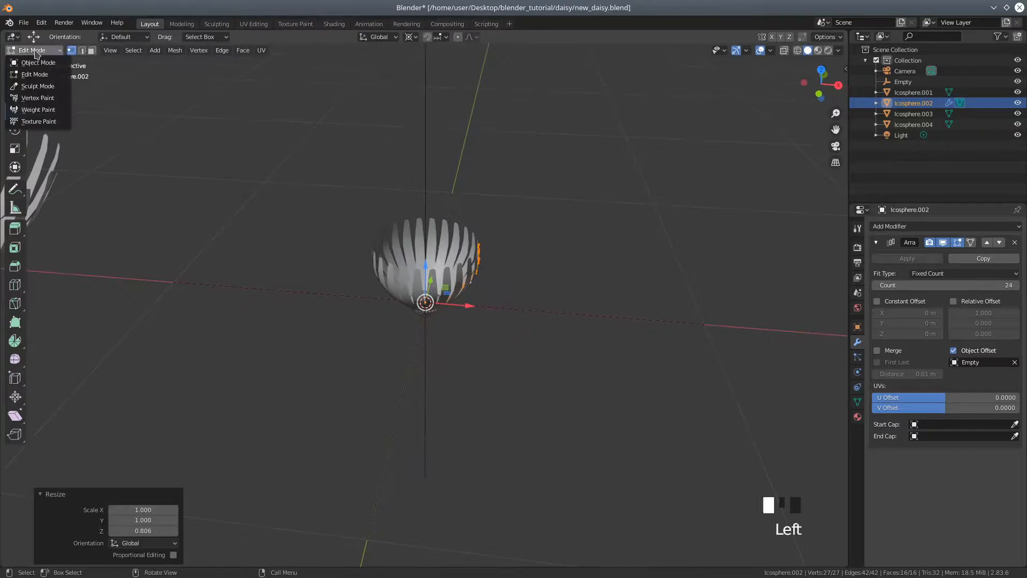
{"action": "left_click", "coordinate": [38, 62]}
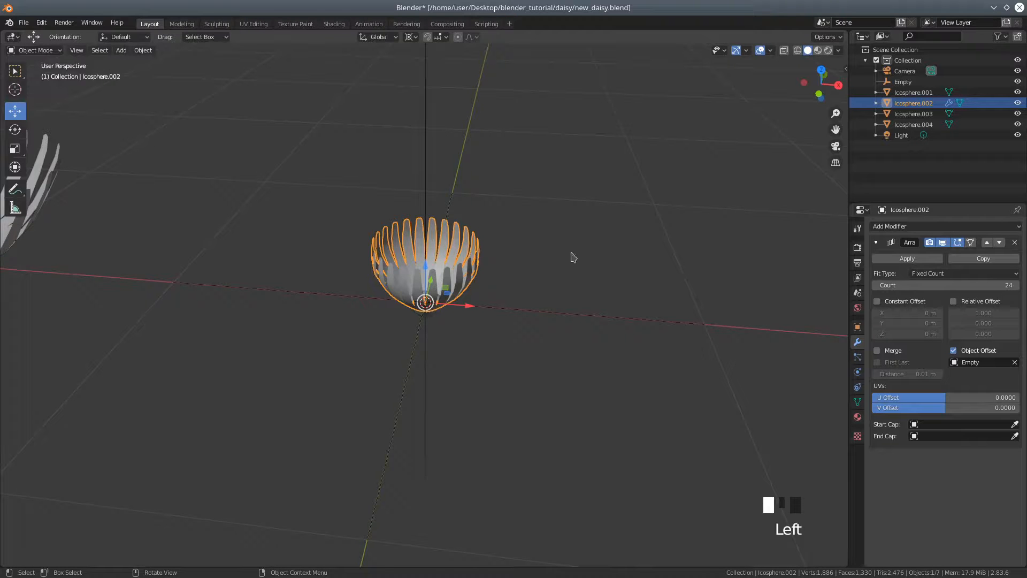
{"action": "middle_click_drag", "start_coordinate": [620, 261], "coordinate": [621, 294]}
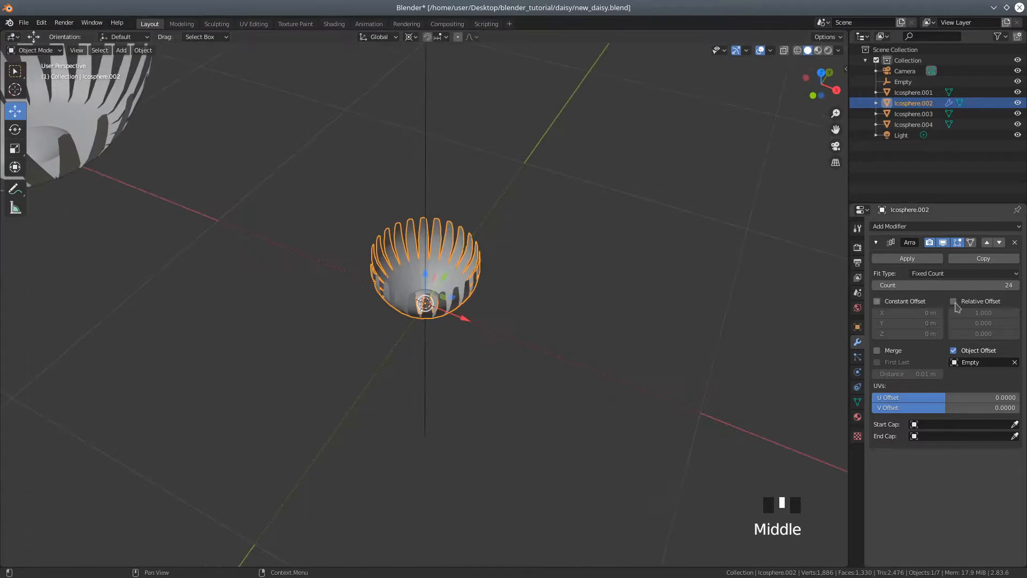
{"action": "left_click", "coordinate": [907, 259]}
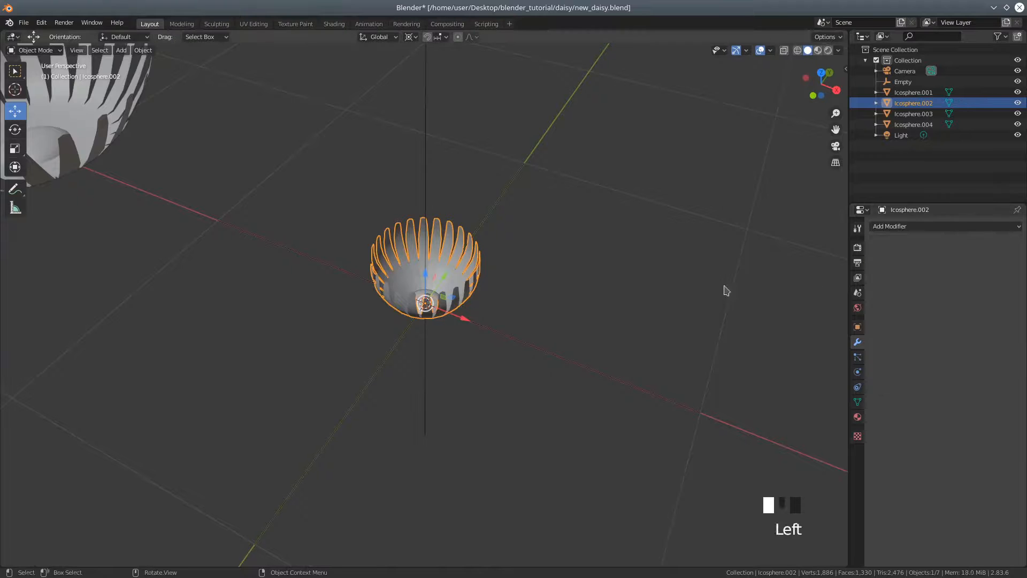
Select the narrow flower's centre disc, petal ring and calyx and join them into one object
{"action": "scroll", "coordinate": [493, 308], "scroll_direction": "up", "scroll_amount": 3}
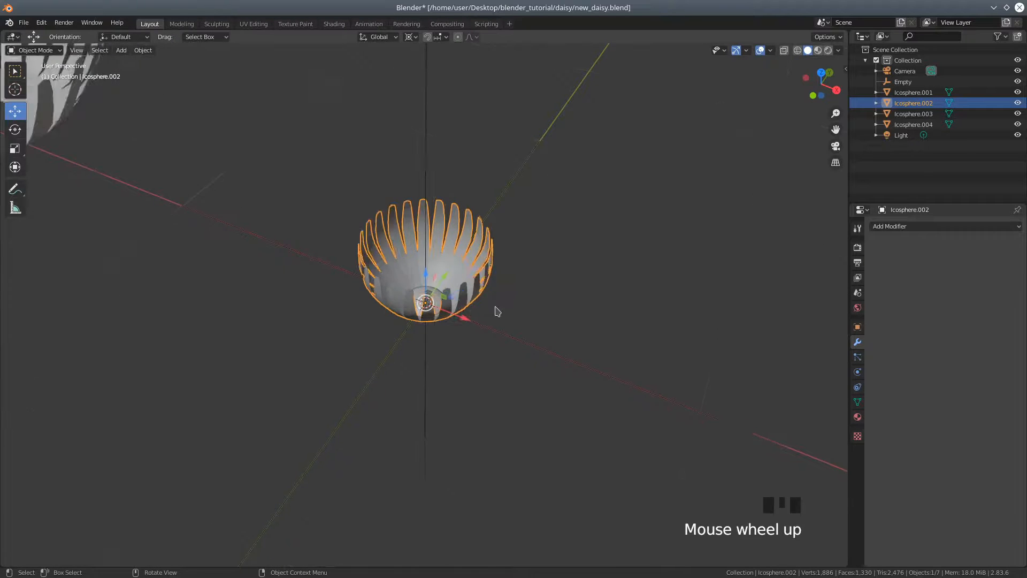
{"action": "middle_click_drag", "start_coordinate": [584, 316], "coordinate": [438, 281]}
{"action": "left_click", "coordinate": [437, 280]}
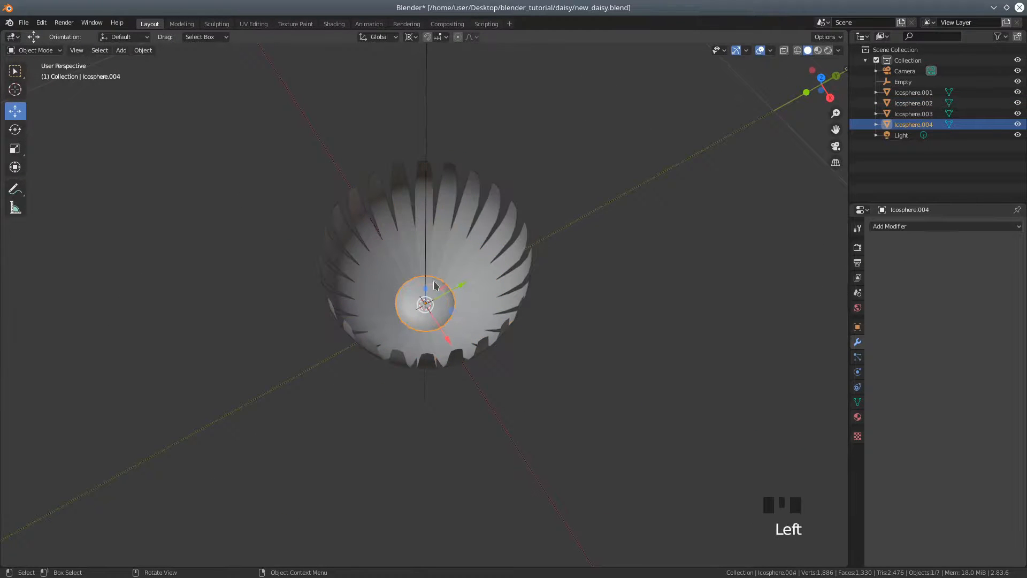
{"action": "left_click", "coordinate": [493, 258], "text": "shift"}
{"action": "middle_click_drag", "start_coordinate": [569, 339], "coordinate": [533, 256], "text": "shift"}
{"action": "middle_click_drag", "start_coordinate": [529, 328], "coordinate": [523, 259]}
{"action": "left_click", "coordinate": [409, 280], "text": "shift"}
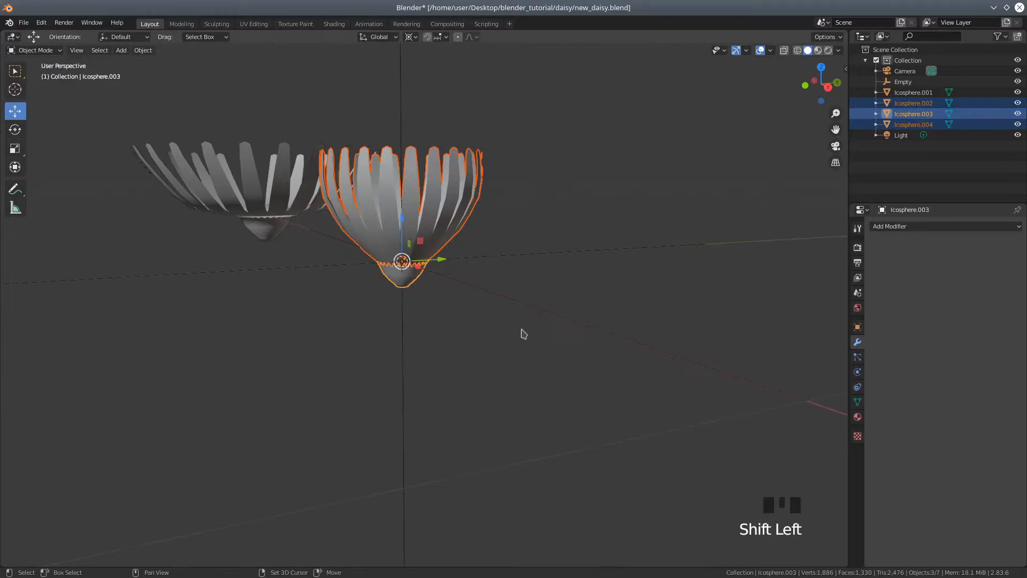
{"action": "left_click", "coordinate": [143, 50]}
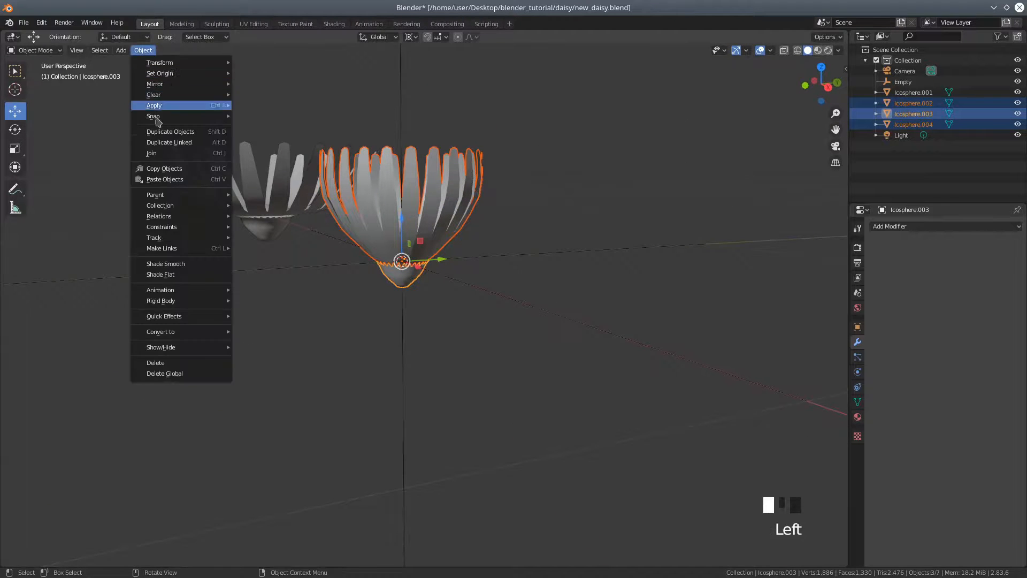
{"action": "left_click", "coordinate": [161, 152]}
Enlarge the joined narrow flower uniformly to about 1.213
{"action": "middle_click_drag", "start_coordinate": [515, 246], "coordinate": [582, 284]}
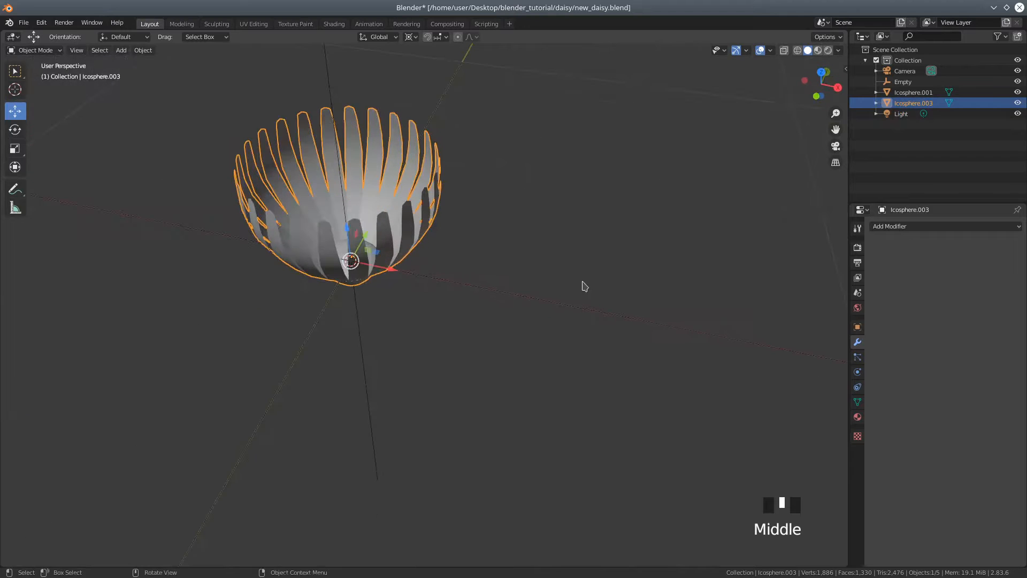
{"action": "scroll", "coordinate": [546, 257], "scroll_direction": "down", "scroll_amount": 3}
{"action": "scroll", "coordinate": [220, 131], "scroll_direction": "down", "scroll_amount": 3}
{"action": "middle_click_drag", "start_coordinate": [220, 131], "coordinate": [220, 95]}
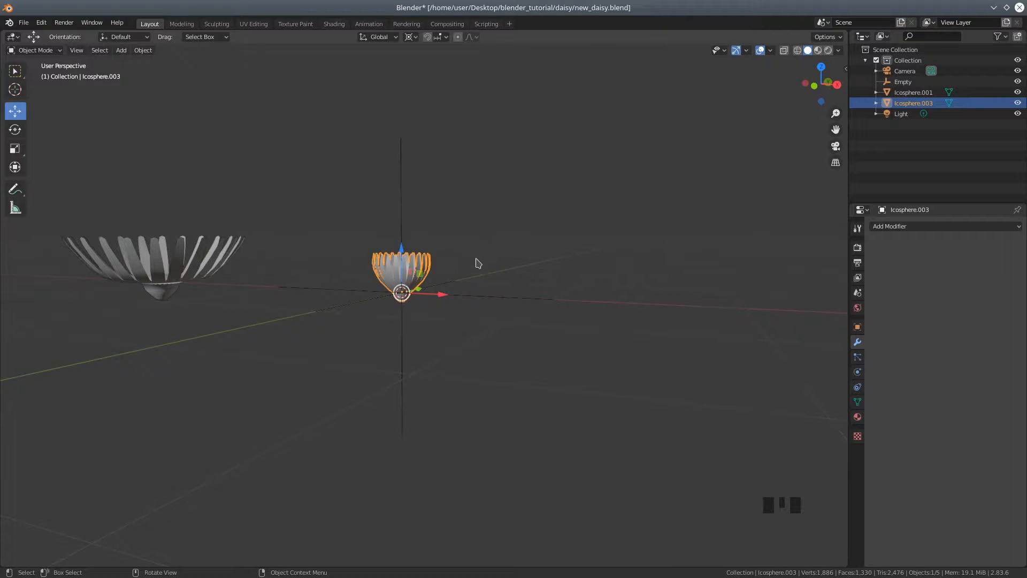
{"action": "scroll", "coordinate": [478, 262], "scroll_direction": "up", "scroll_amount": 2}
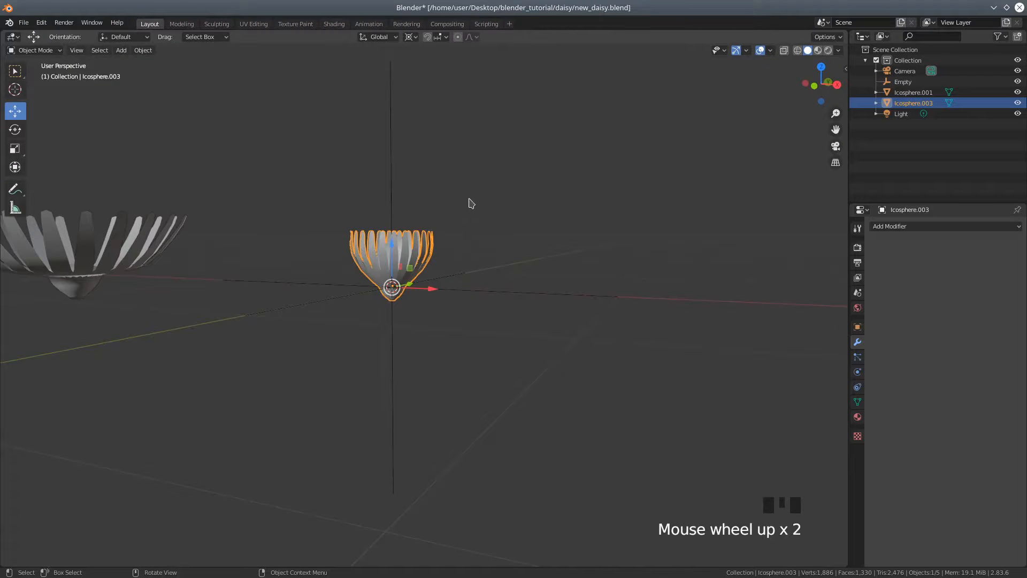
{"action": "key", "text": "s"}
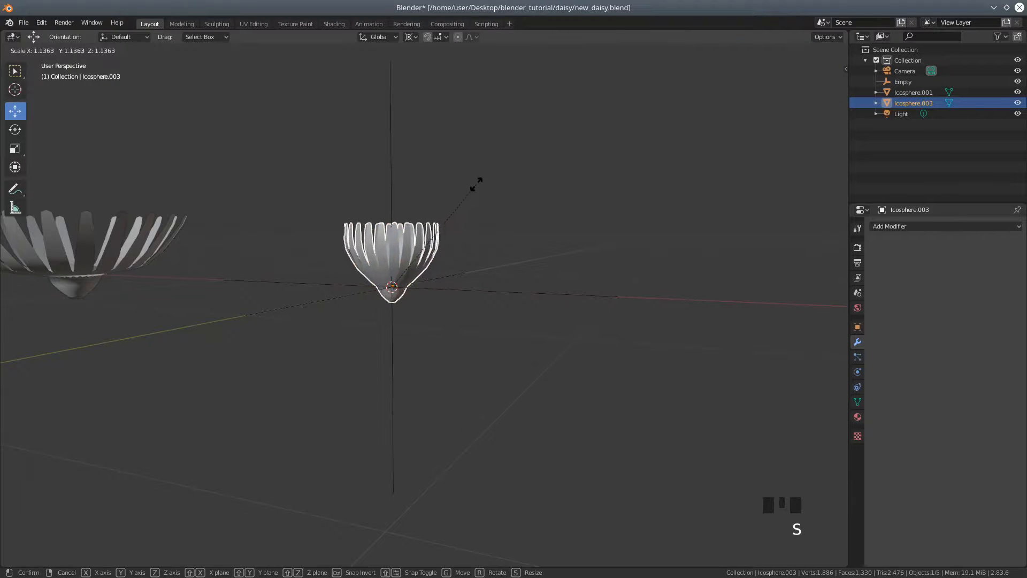
{"action": "left_click", "coordinate": [481, 179]}
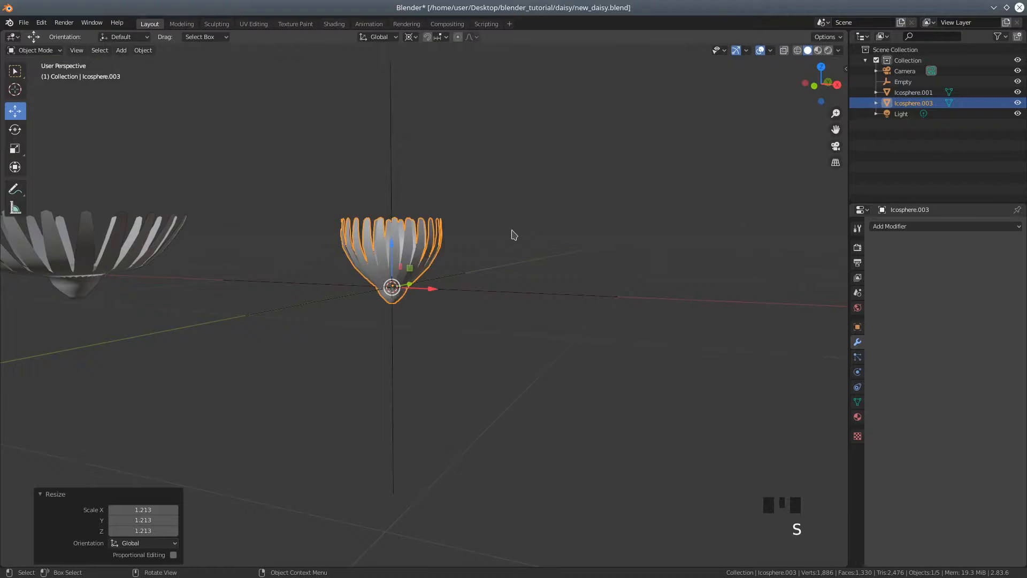
Move the narrow flower about -3.34 m along X, placing it beyond the wide open daisy
{"action": "middle_click_drag", "start_coordinate": [514, 236], "coordinate": [548, 252]}
{"action": "scroll", "coordinate": [548, 252], "scroll_direction": "down", "scroll_amount": 6}
{"action": "scroll", "coordinate": [485, 295], "scroll_direction": "up", "scroll_amount": 2}
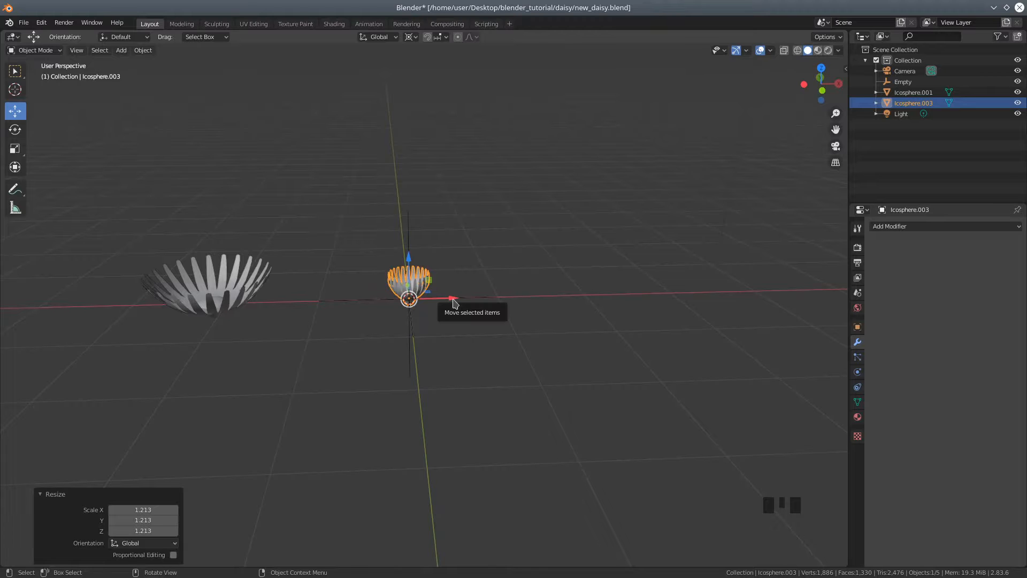
{"action": "left_click_drag", "start_coordinate": [453, 300], "coordinate": [140, 284]}
{"action": "middle_click_drag", "start_coordinate": [369, 347], "coordinate": [346, 355]}
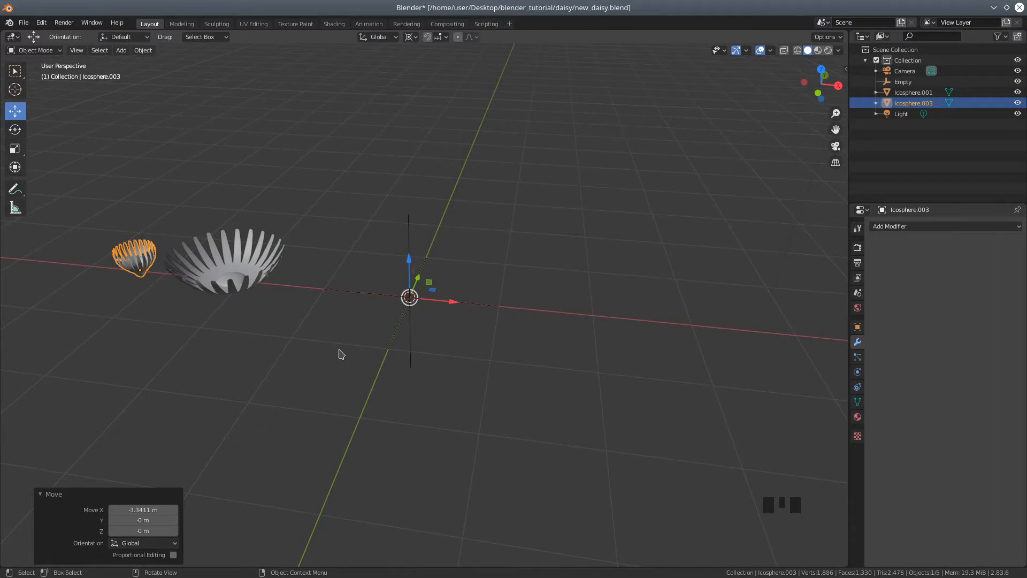
{"action": "scroll", "coordinate": [314, 328], "scroll_direction": "up", "scroll_amount": 2}
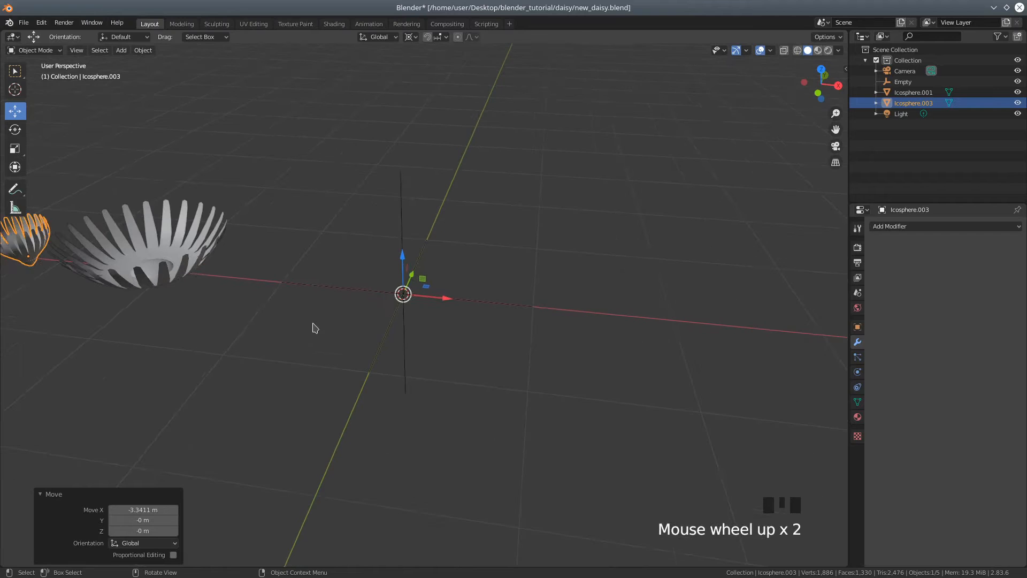
{"action": "middle_click_drag", "start_coordinate": [308, 318], "coordinate": [338, 316]}
{"action": "scroll", "coordinate": [336, 317], "scroll_direction": "down", "scroll_amount": 3}
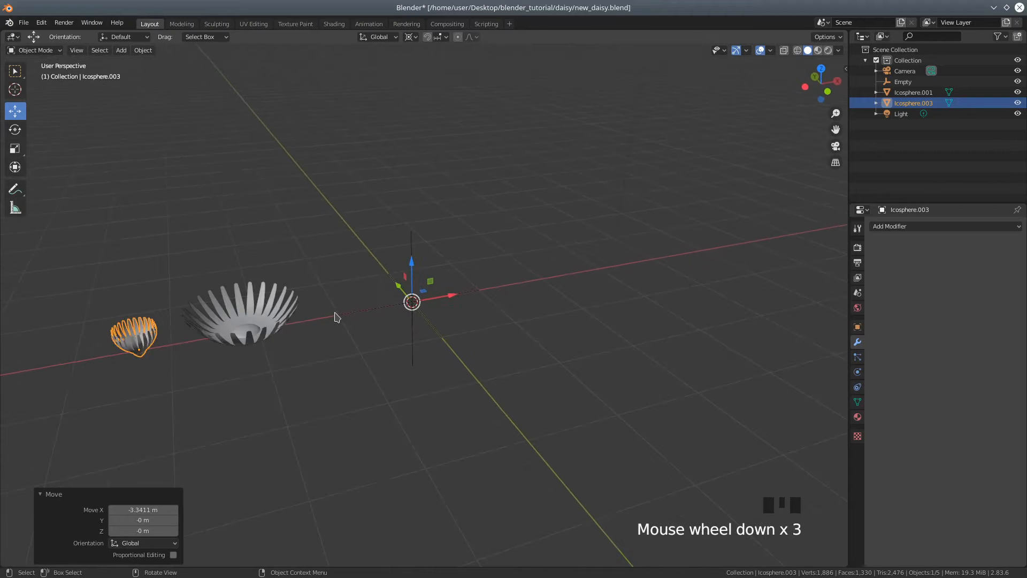